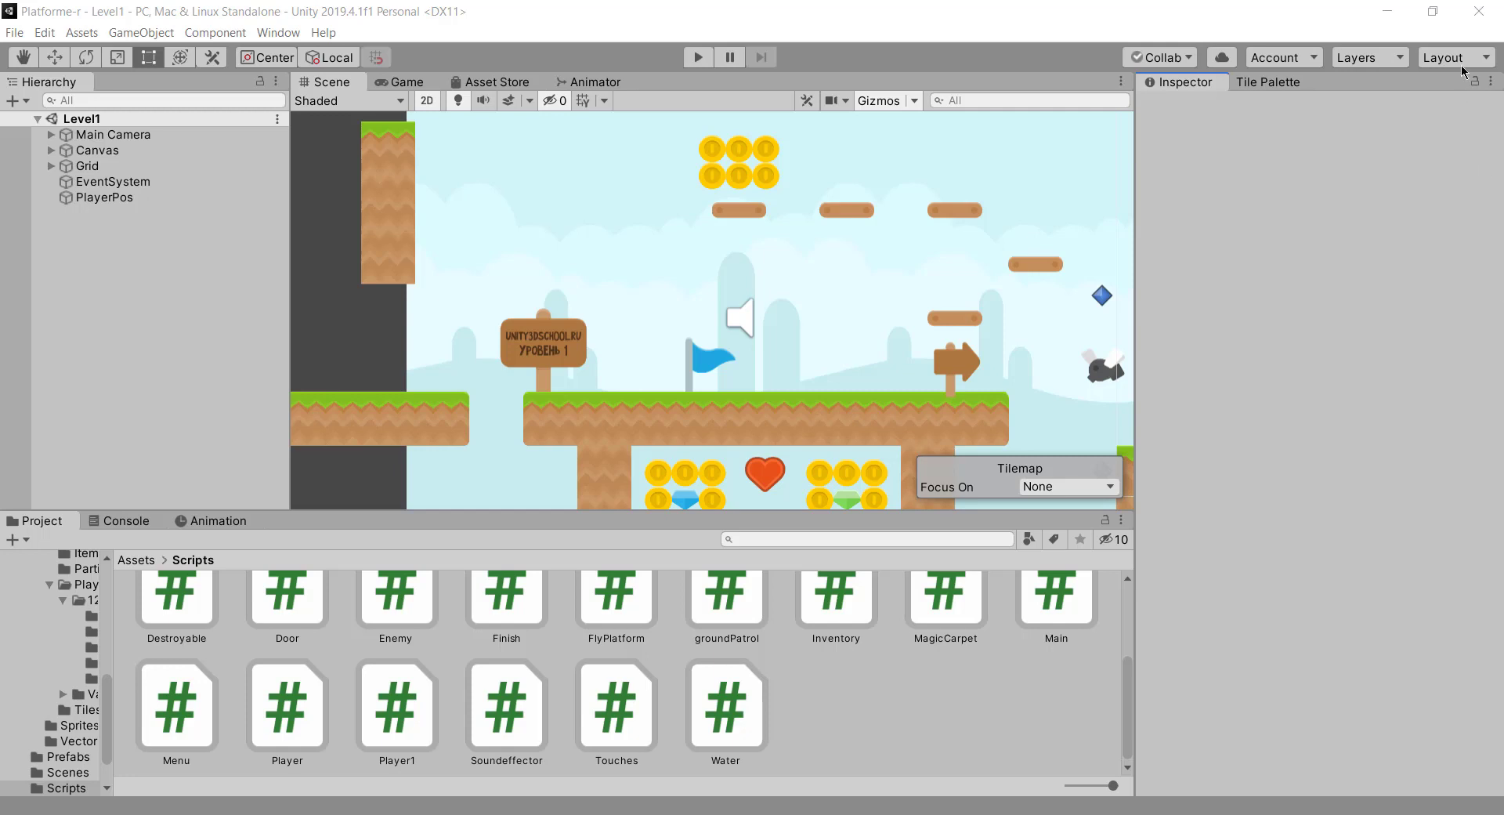
# - Playtest the level: walk left and right, jump, and fall into a gap, then stop
pyautogui.click(698, 56)
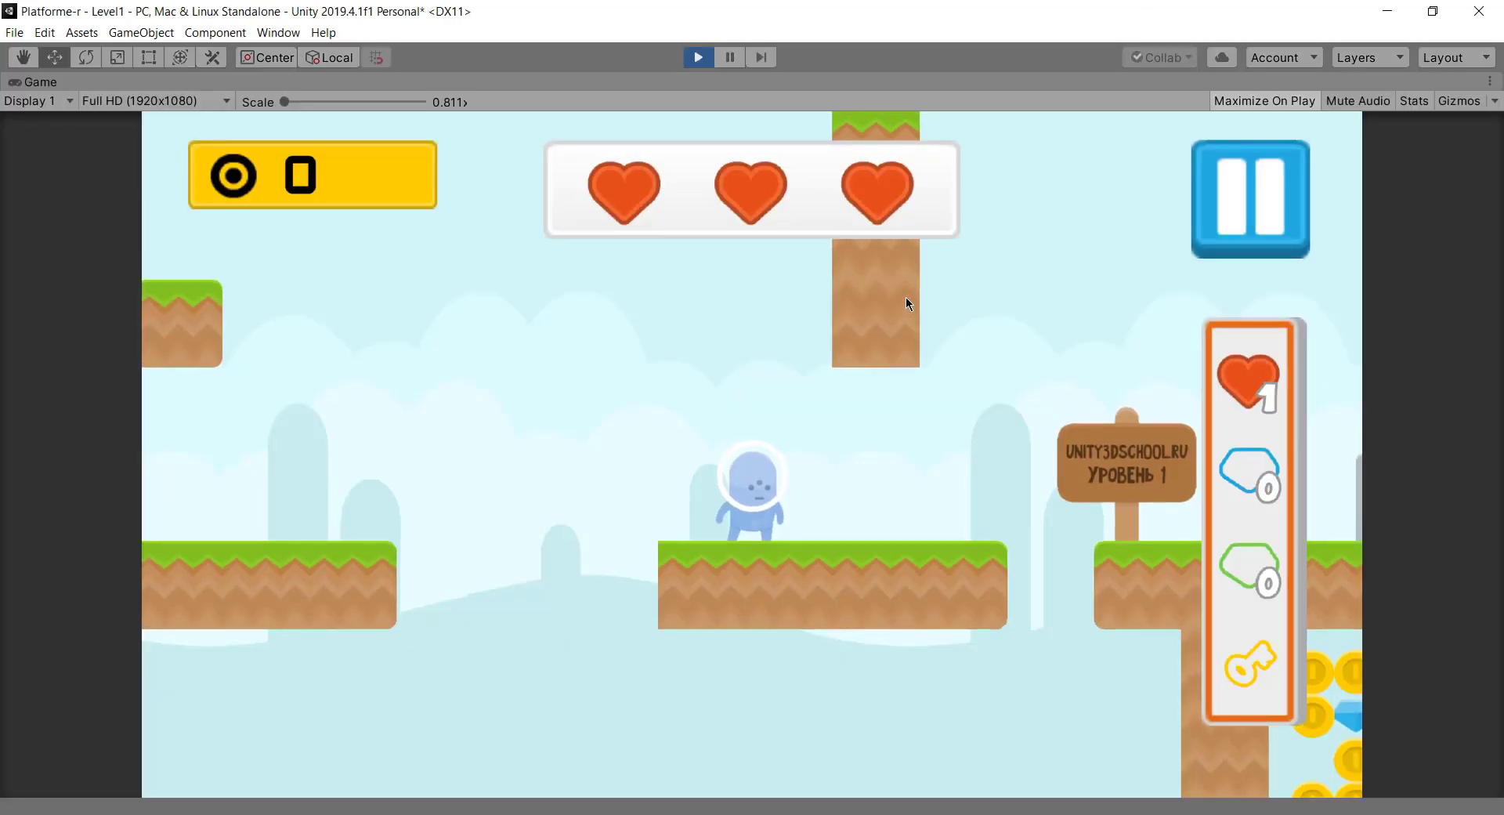
pyautogui.press('Right')
pyautogui.press('Left')
pyautogui.press('Right')
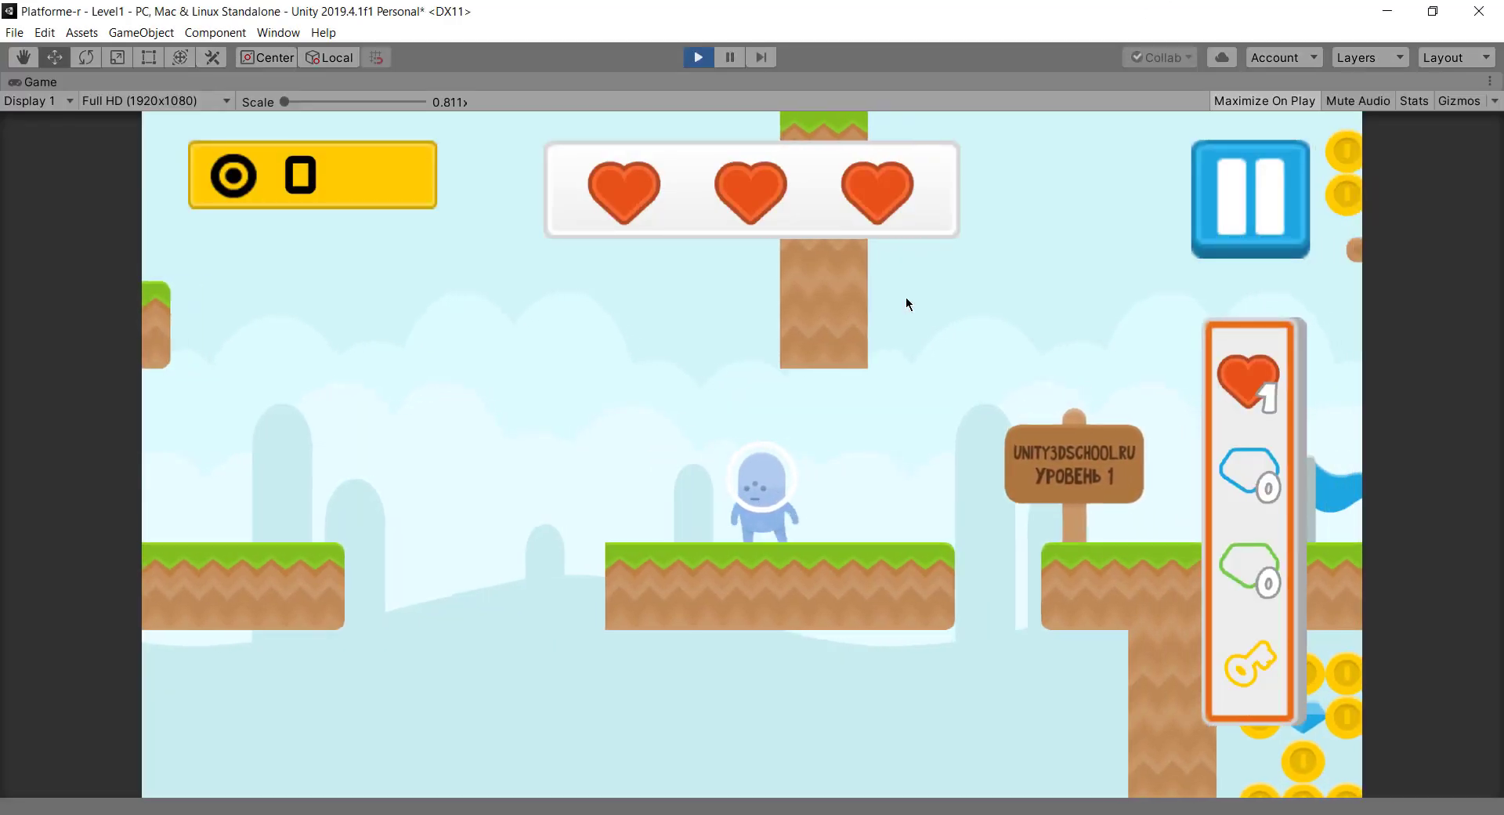
pyautogui.press('Left')
pyautogui.press('space')
pyautogui.press('Left')
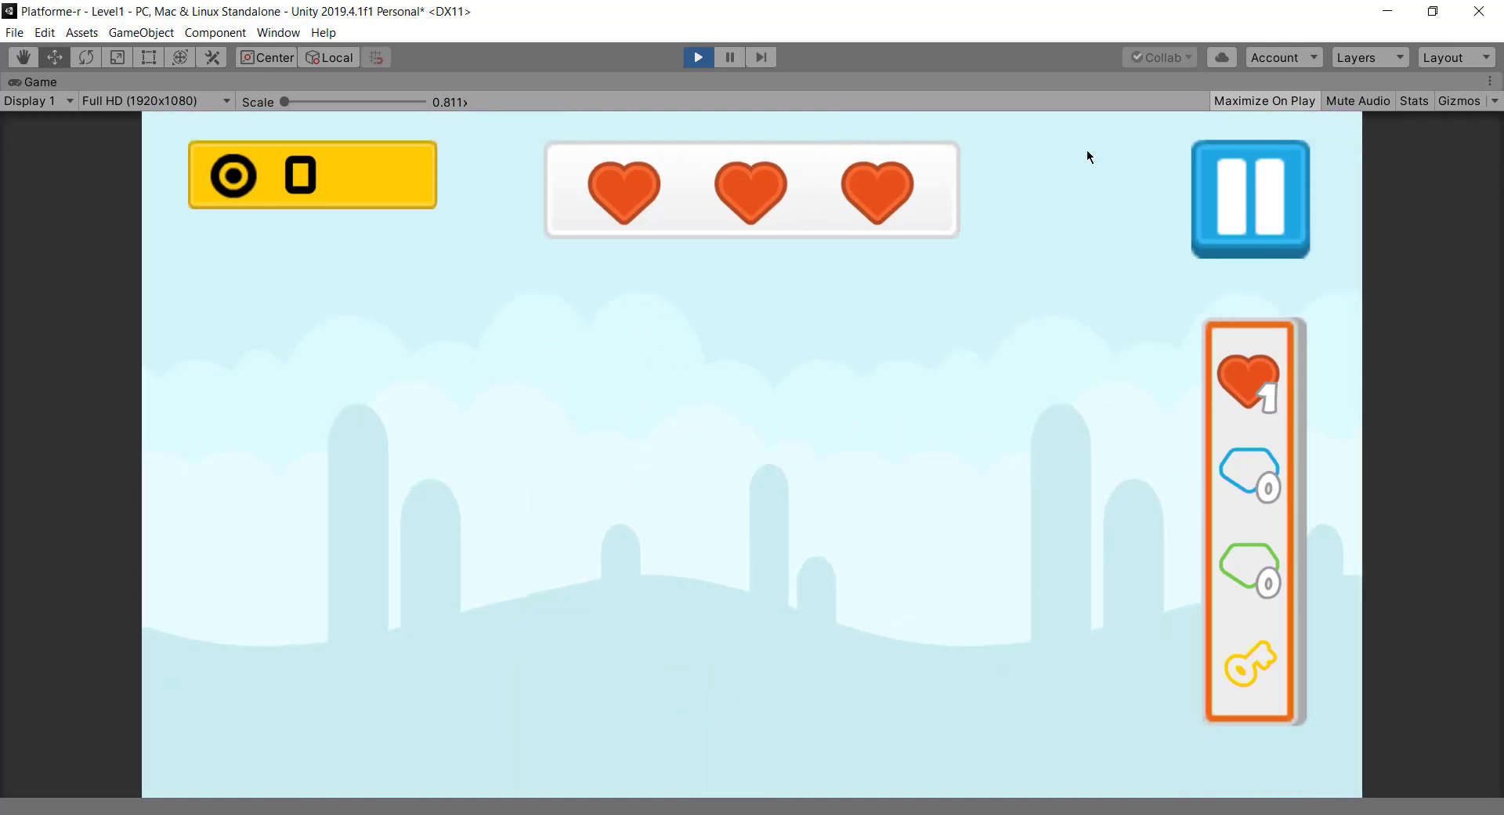
pyautogui.click(691, 62)
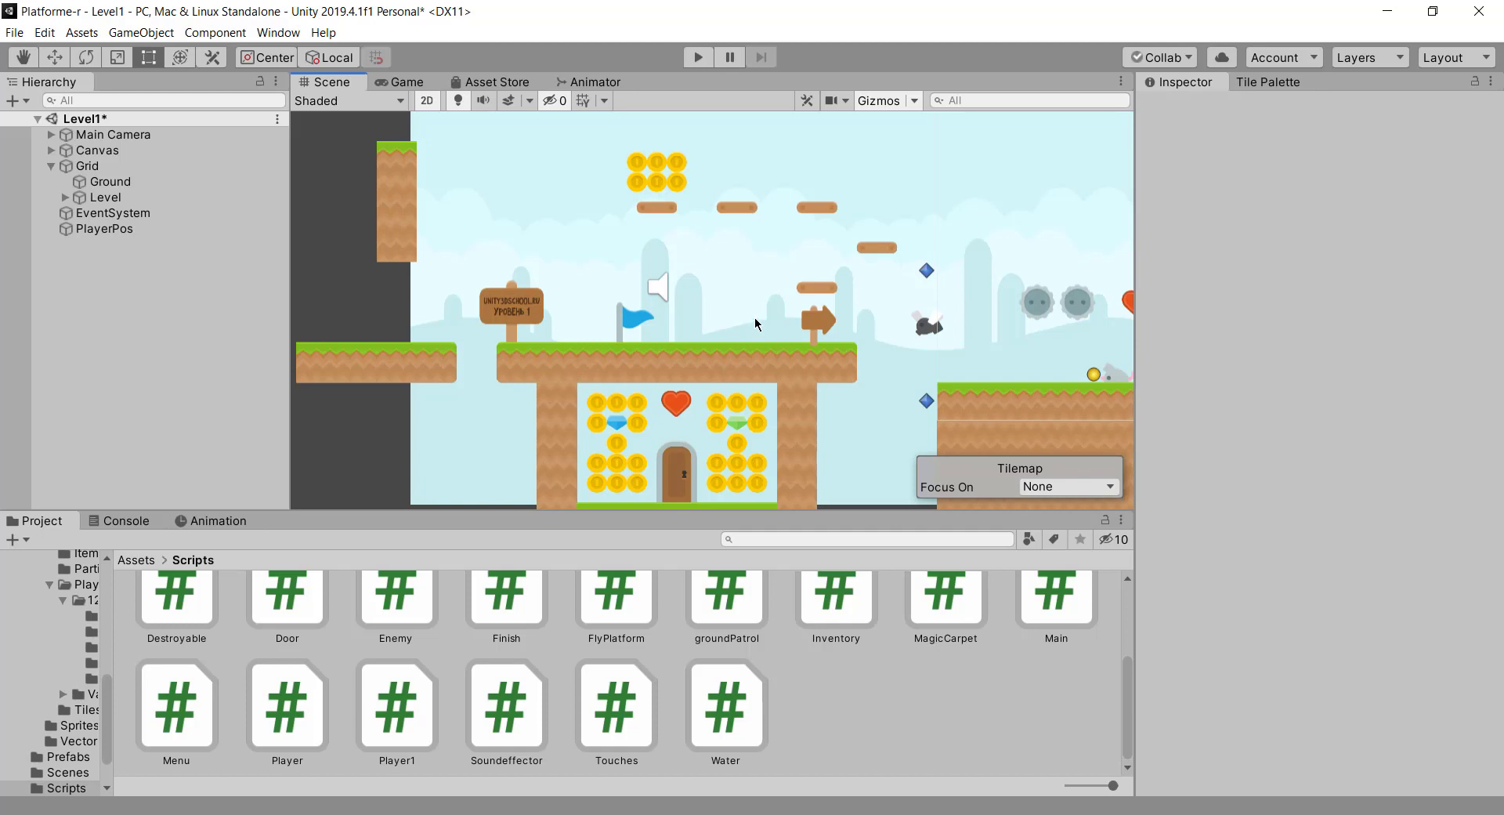
# - Zoom out to frame the whole level, then open the GameObject menu
pyautogui.scroll(-2, 750, 322)
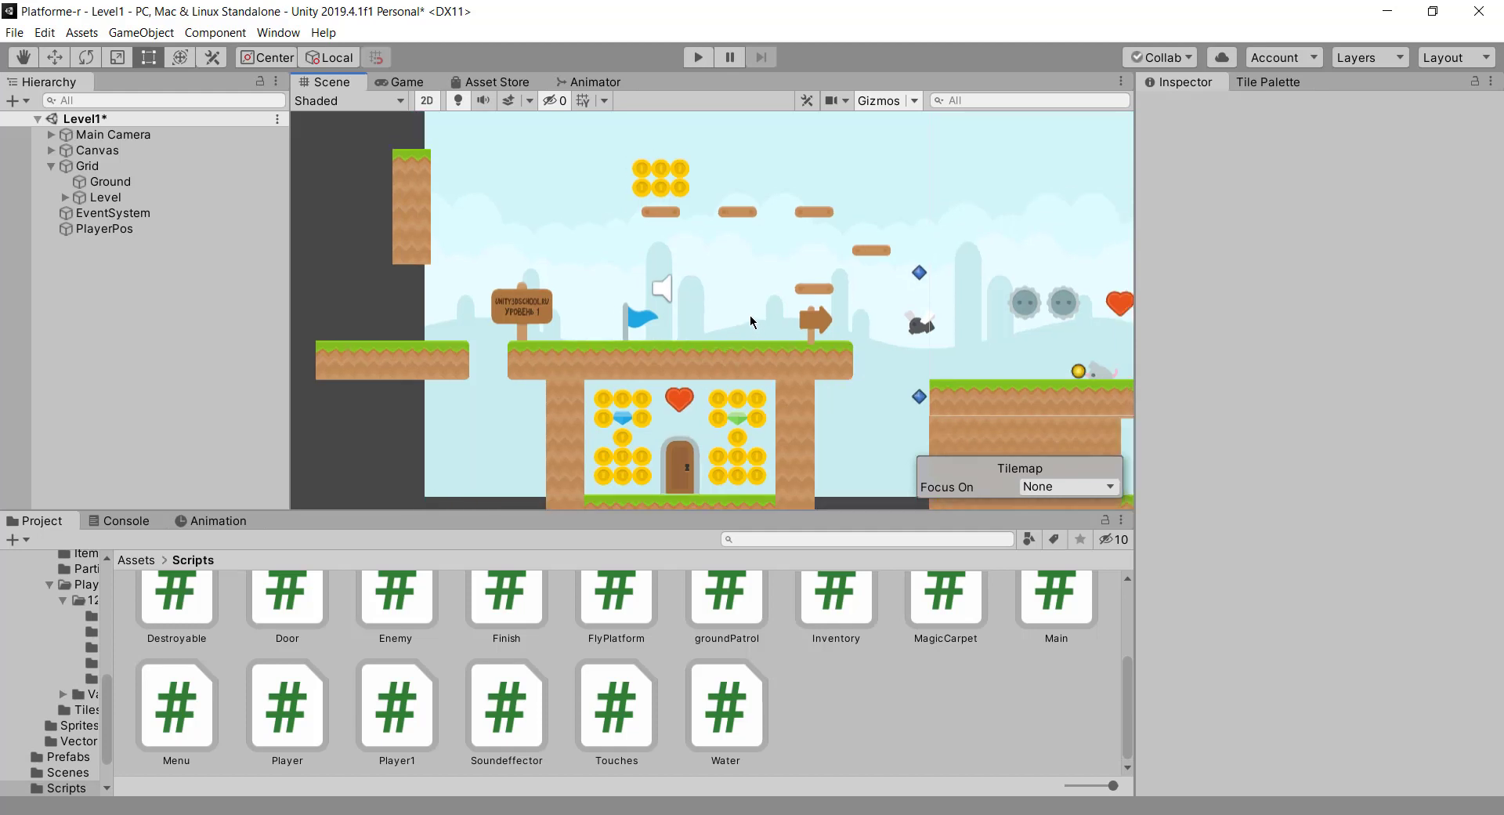
pyautogui.scroll(-2, 444, 420)
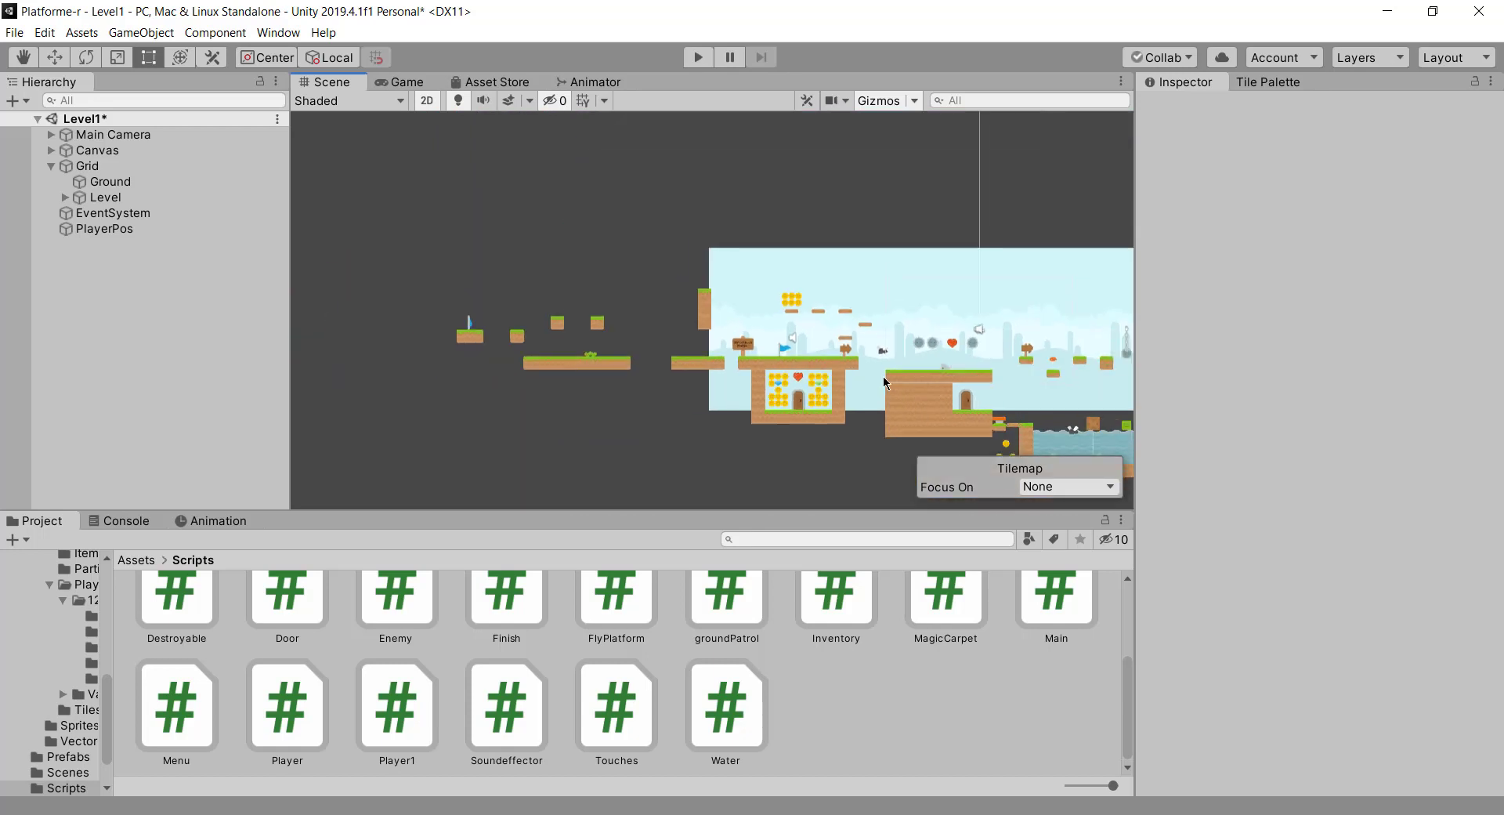
pyautogui.scroll(-2, 442, 376)
pyautogui.scroll(-2, 440, 335)
pyautogui.scroll(-3, 667, 336)
pyautogui.scroll(2, 701, 336)
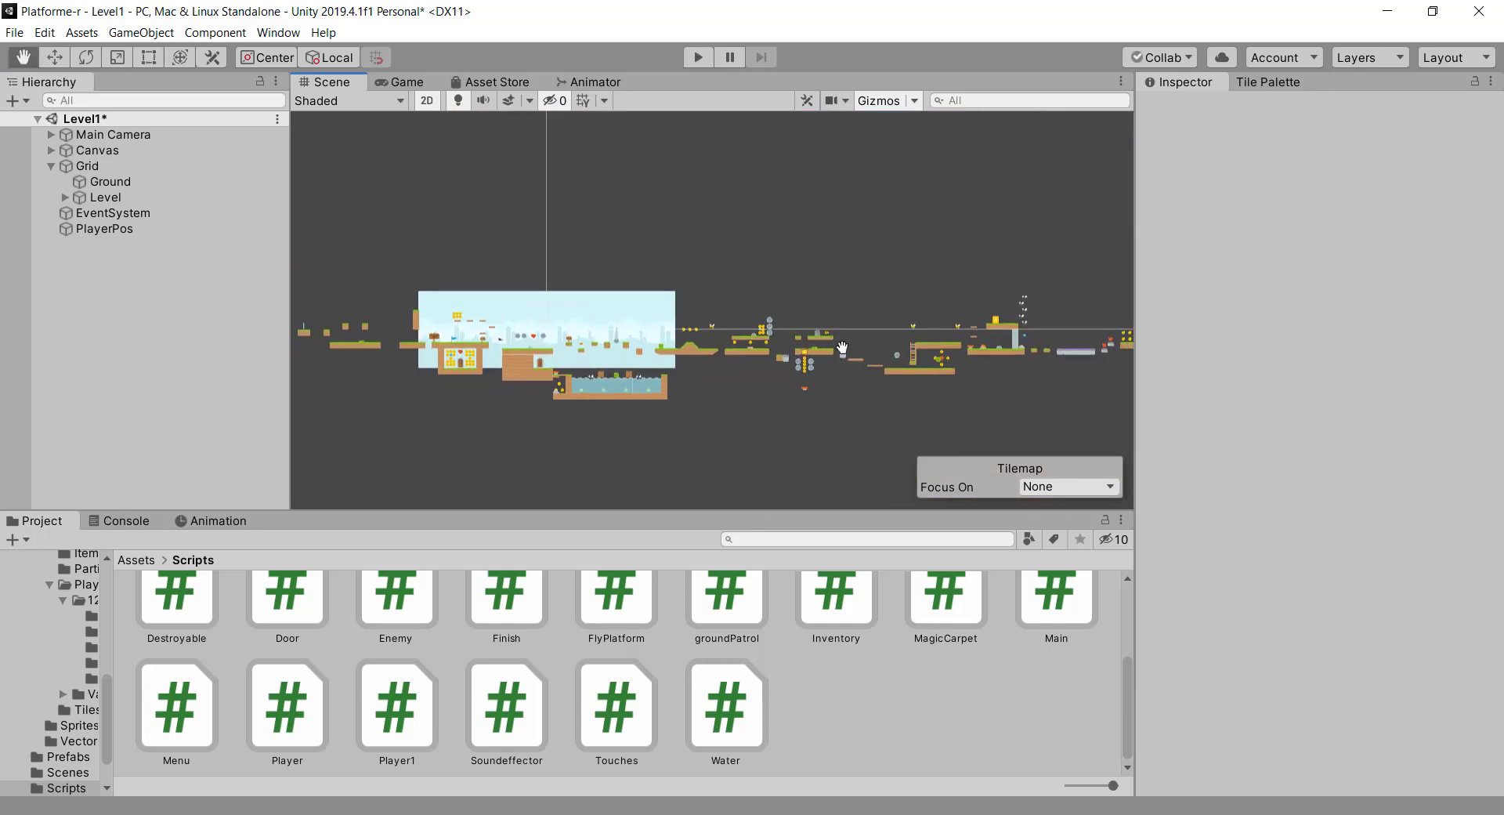
pyautogui.scroll(-3, 470, 336)
pyautogui.scroll(3, 1008, 286)
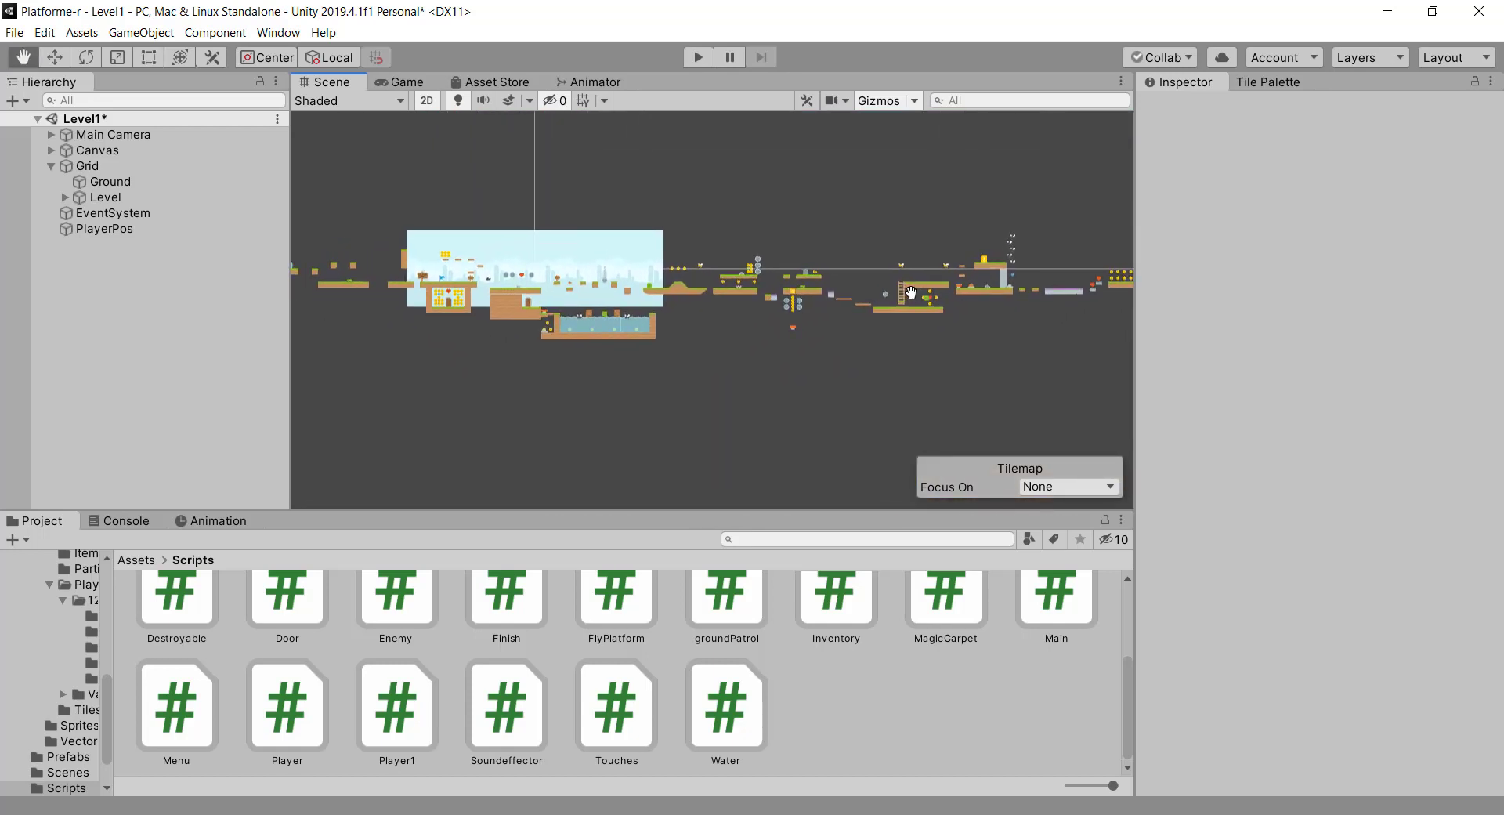
pyautogui.press('t')
pyautogui.moveTo(331, 379); pyautogui.dragTo(1133, 360)
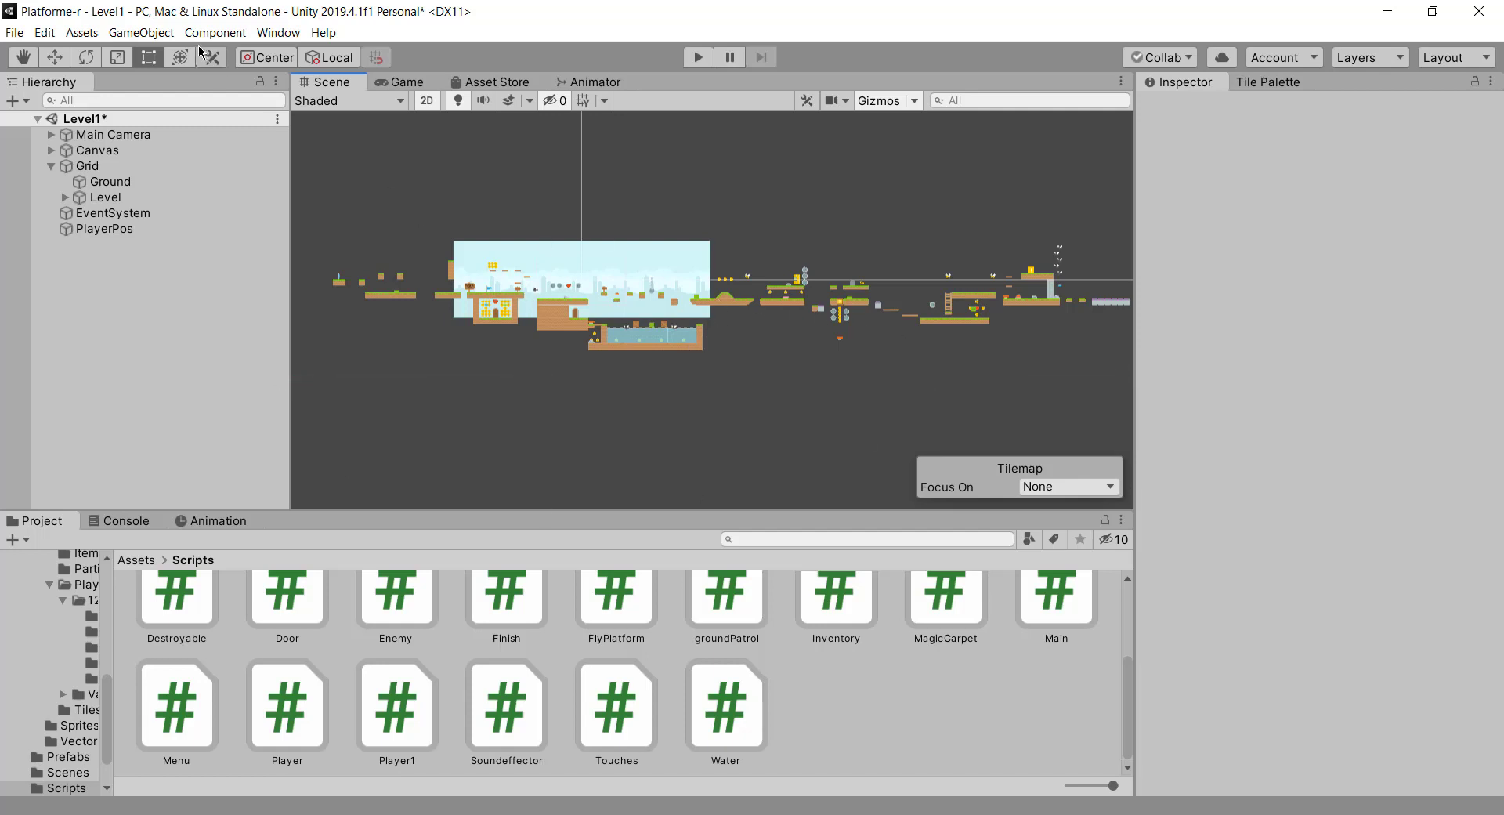
pyautogui.click(162, 35)
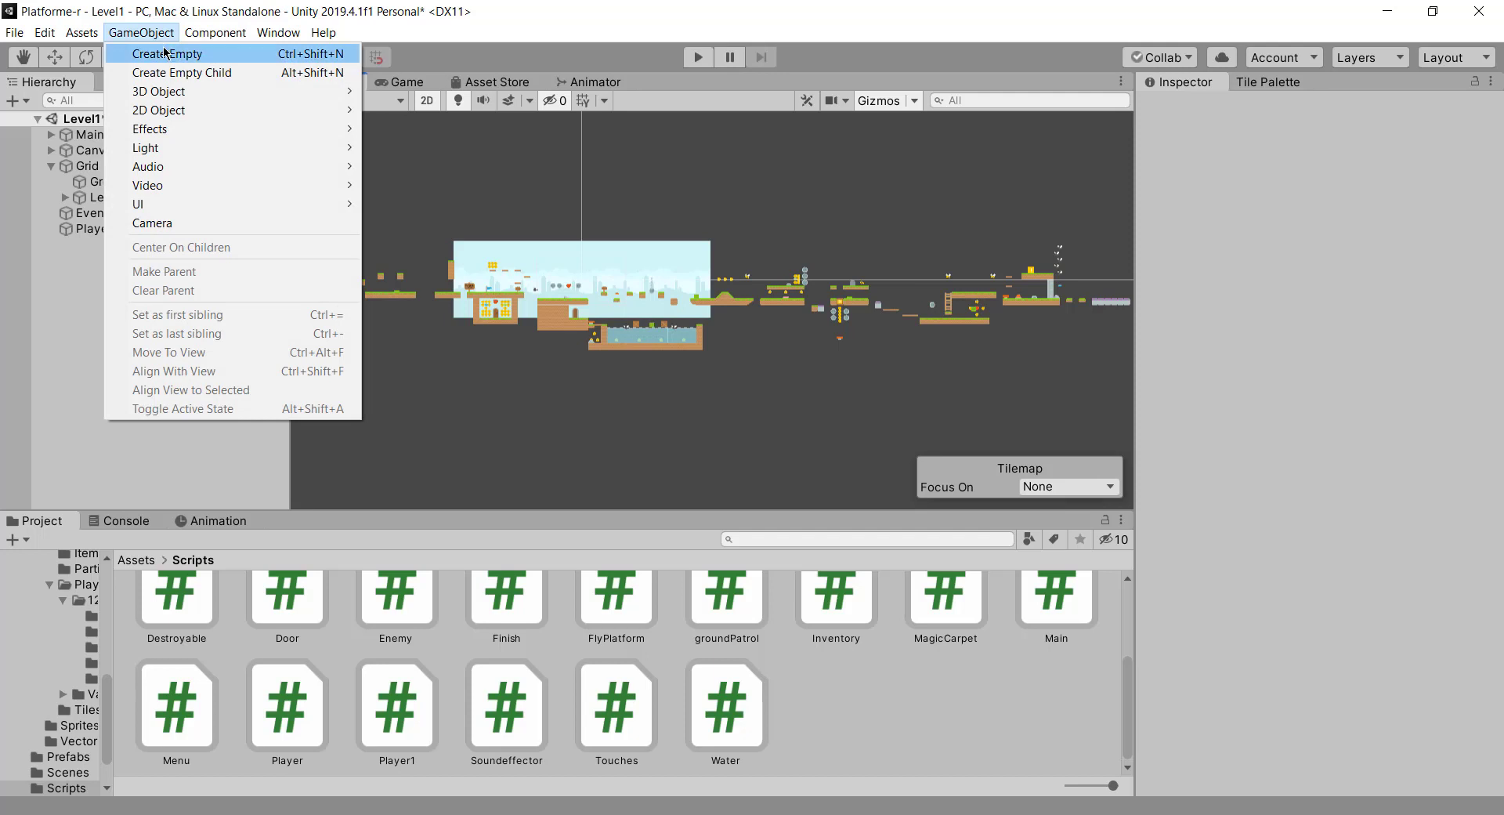
pyautogui.click(164, 53)
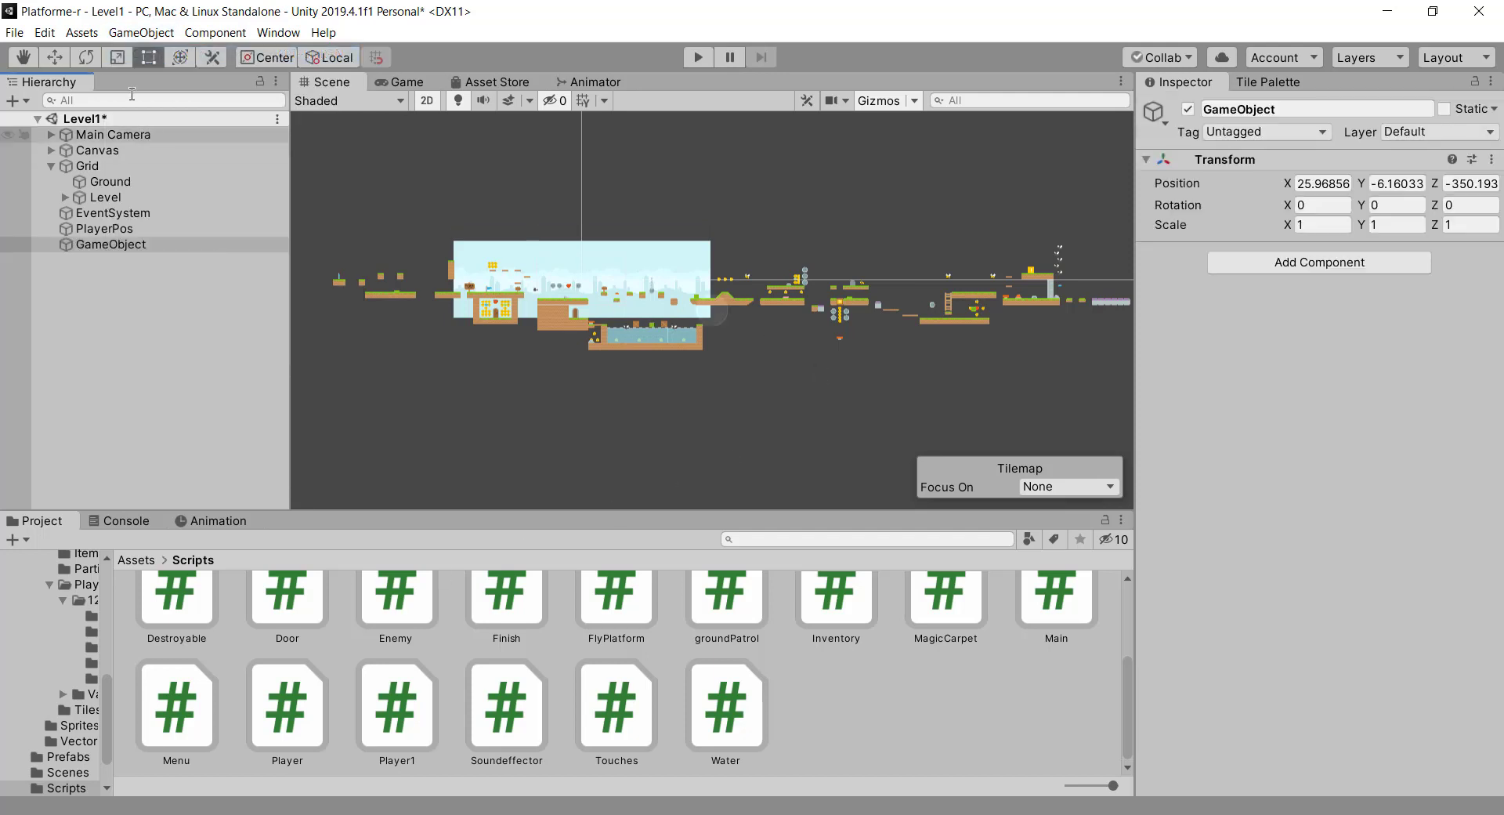
pyautogui.press('w')
pyautogui.moveTo(714, 233); pyautogui.dragTo(708, 295)
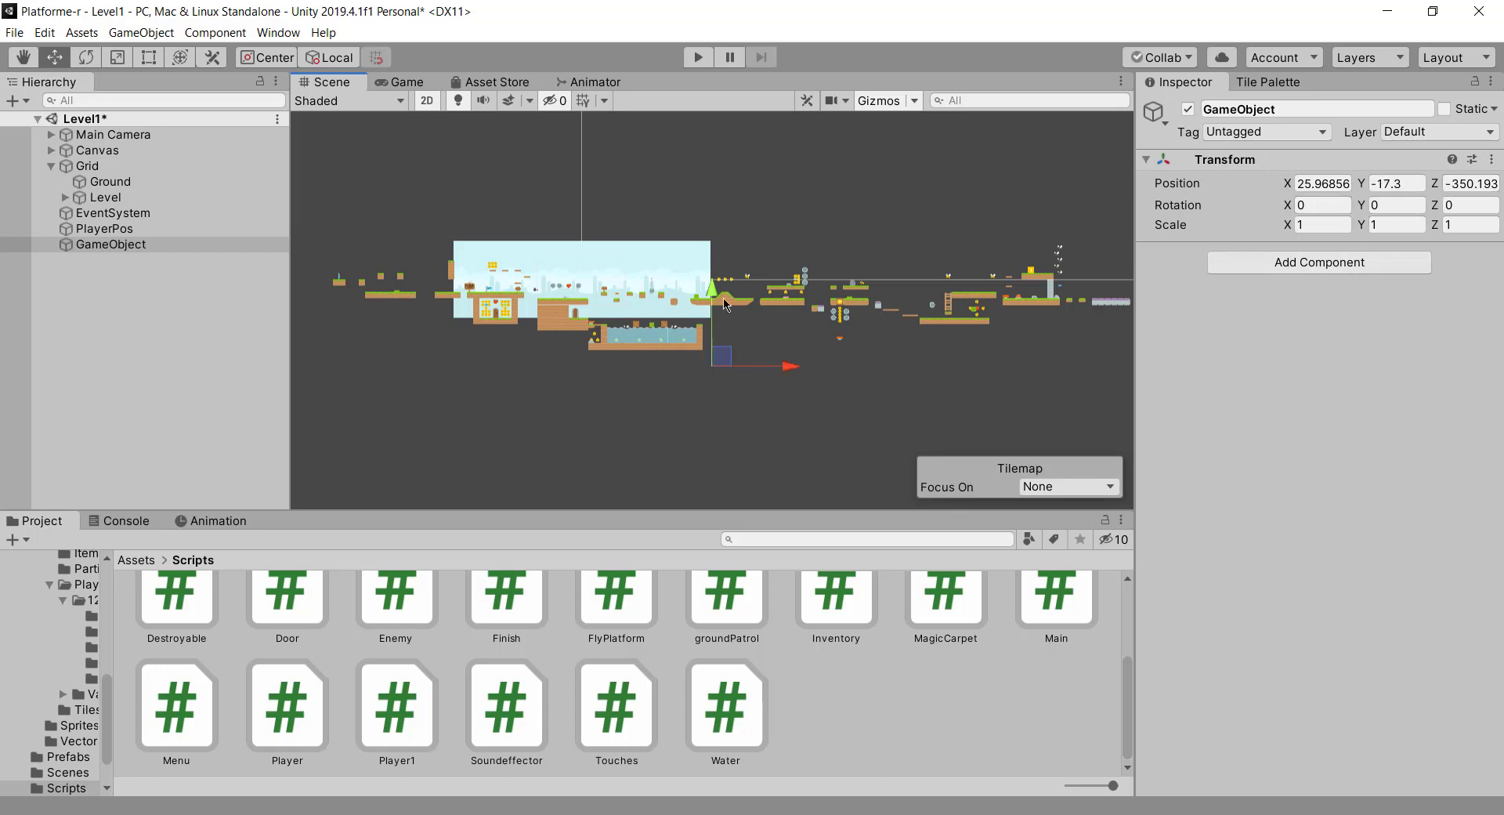
pyautogui.moveTo(722, 299); pyautogui.dragTo(722, 301)
pyautogui.click(134, 247)
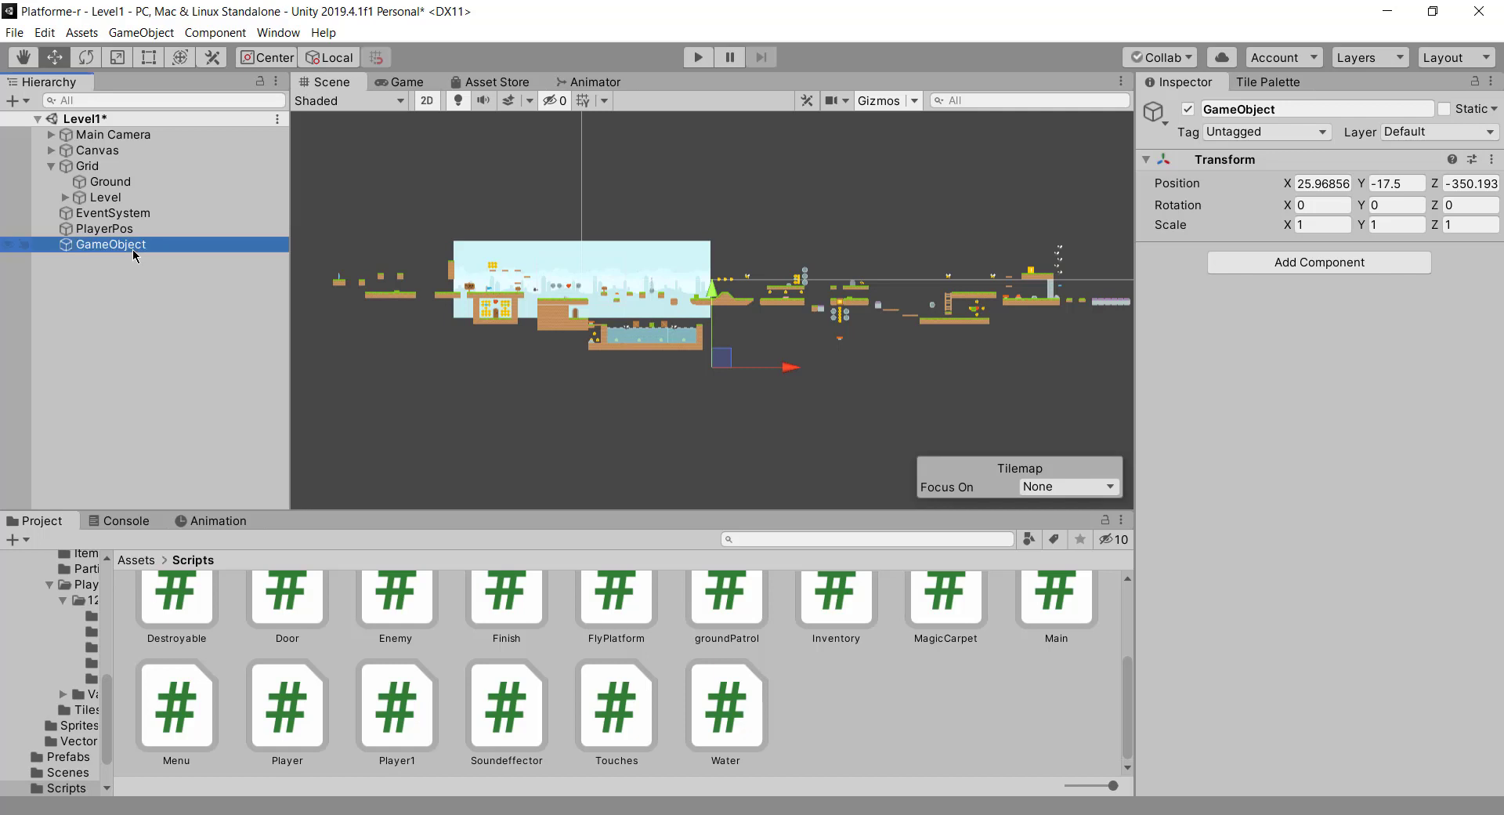
pyautogui.press('Delete')
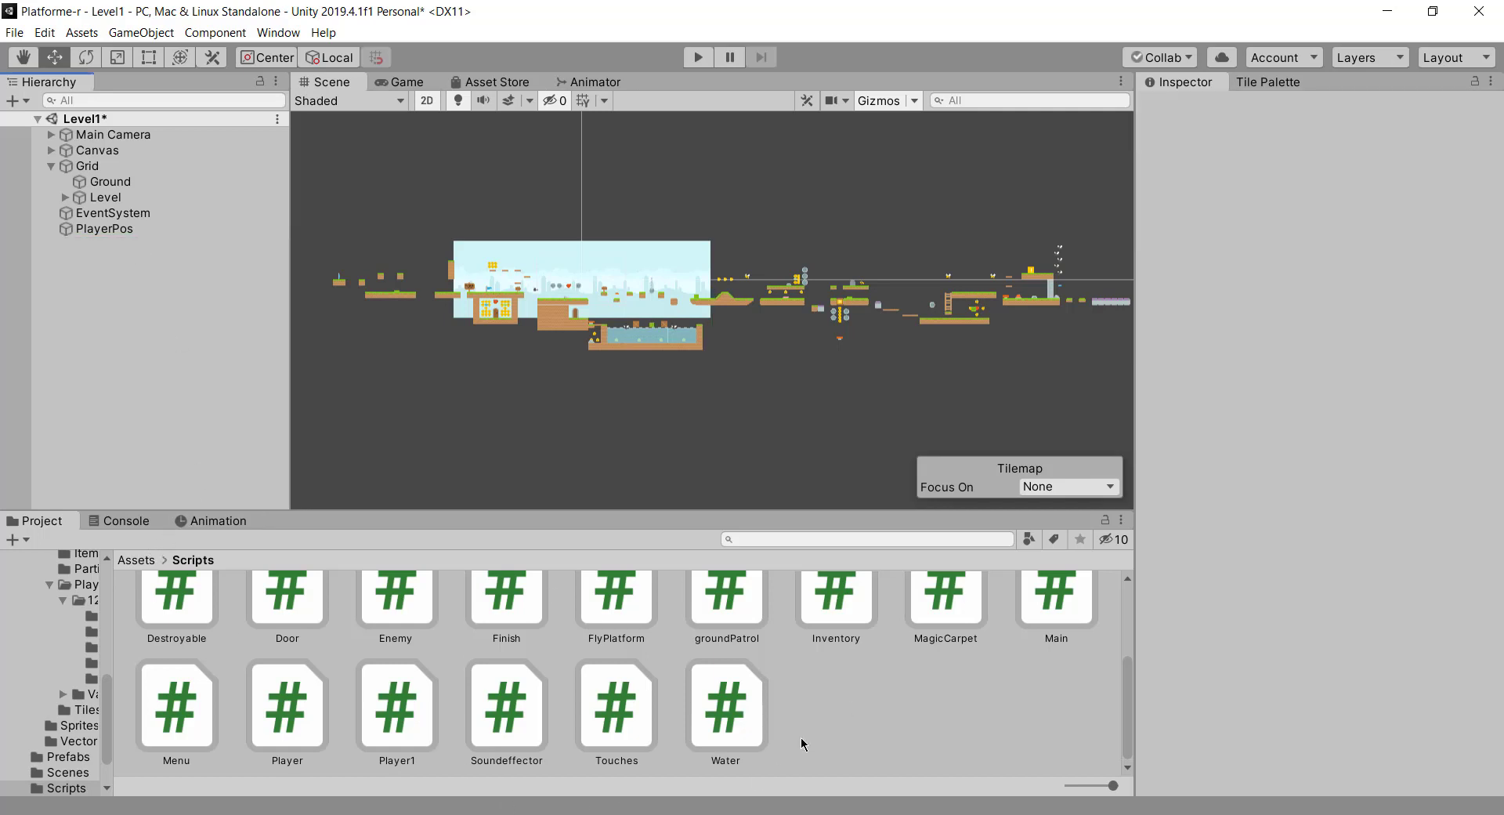
# - Open Player.cs and add an if (transform.position.y < -17f) check at the end of Update
pyautogui.scroll(3, 525, 314)
pyautogui.scroll(3, 543, 346)
pyautogui.scroll(3, 542, 346)
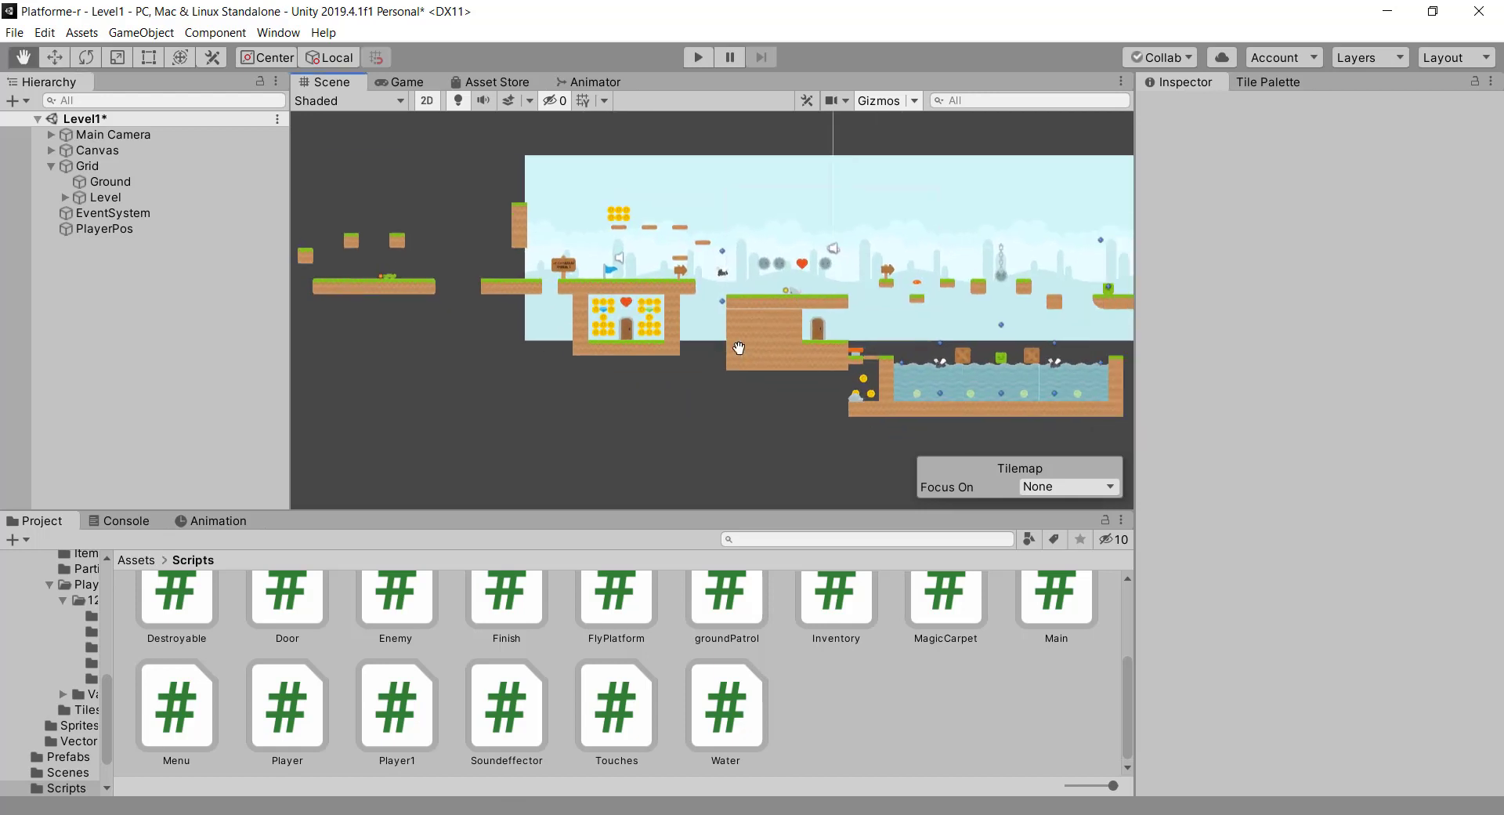
pyautogui.doubleClick(289, 710)
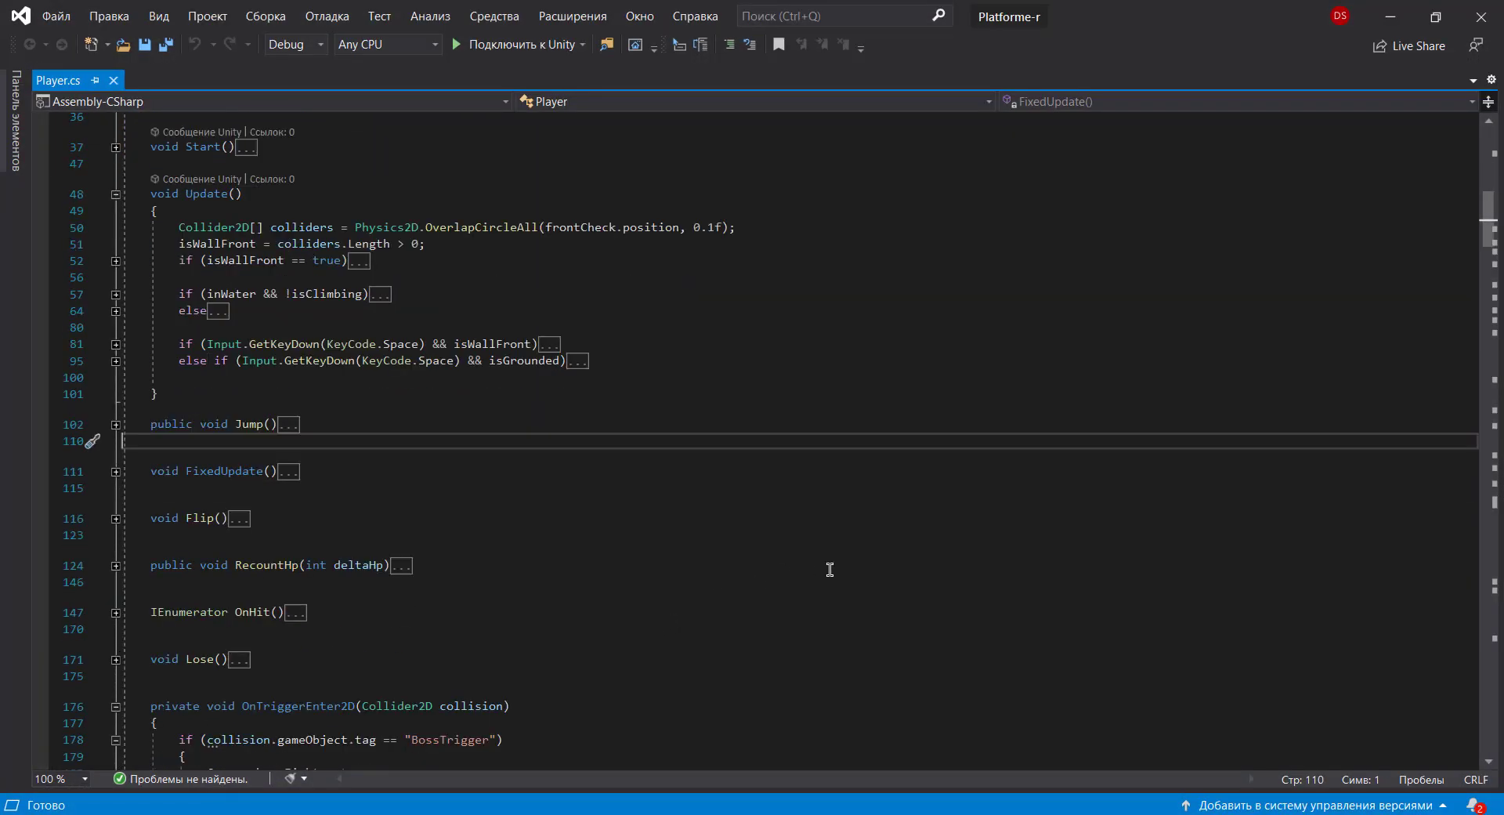
pyautogui.scroll(3, 325, 440)
pyautogui.click(156, 542)
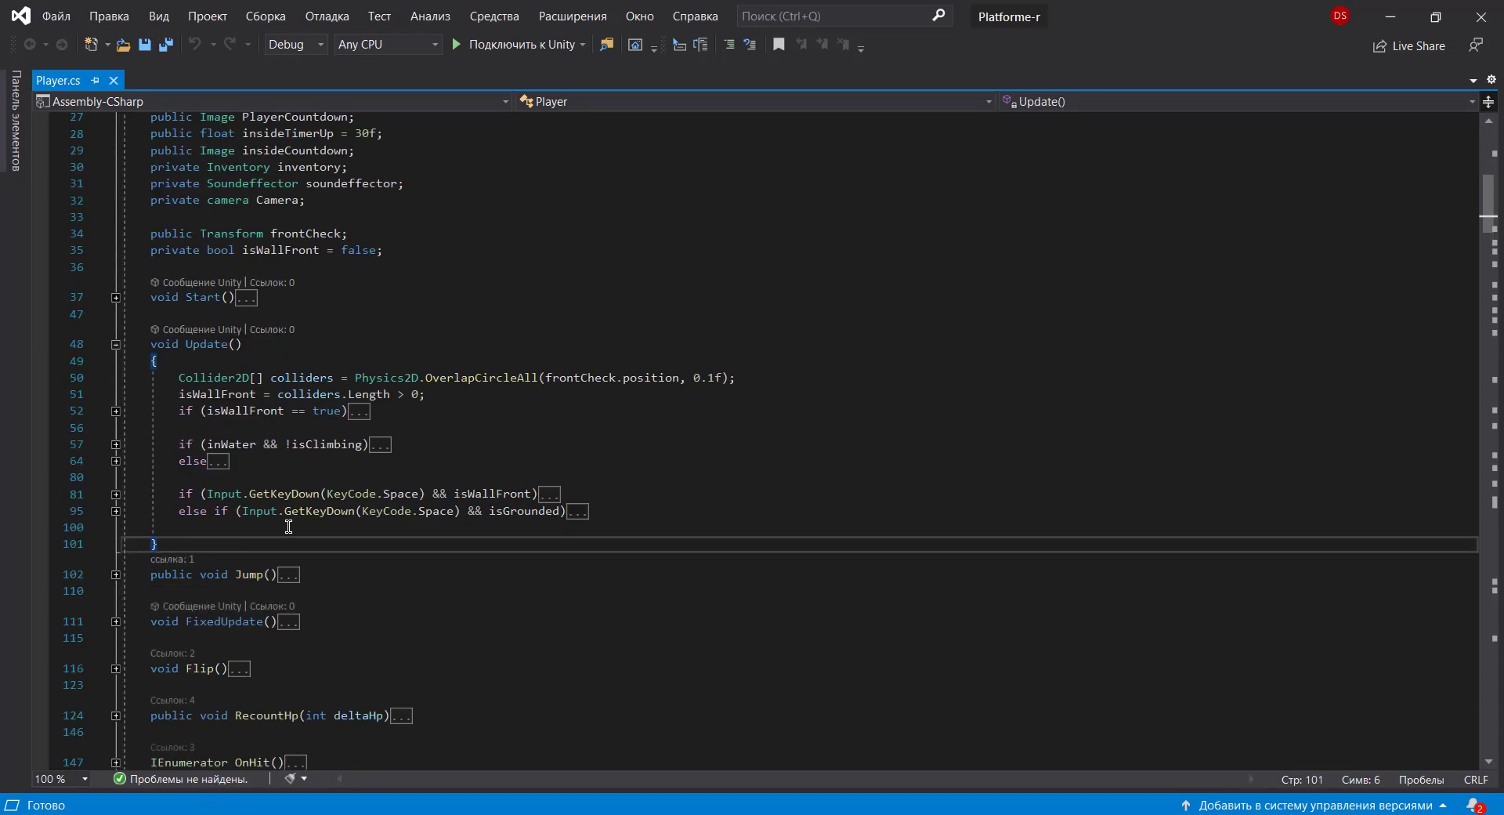
pyautogui.click(205, 526)
pyautogui.press('Return')
pyautogui.press('Return')
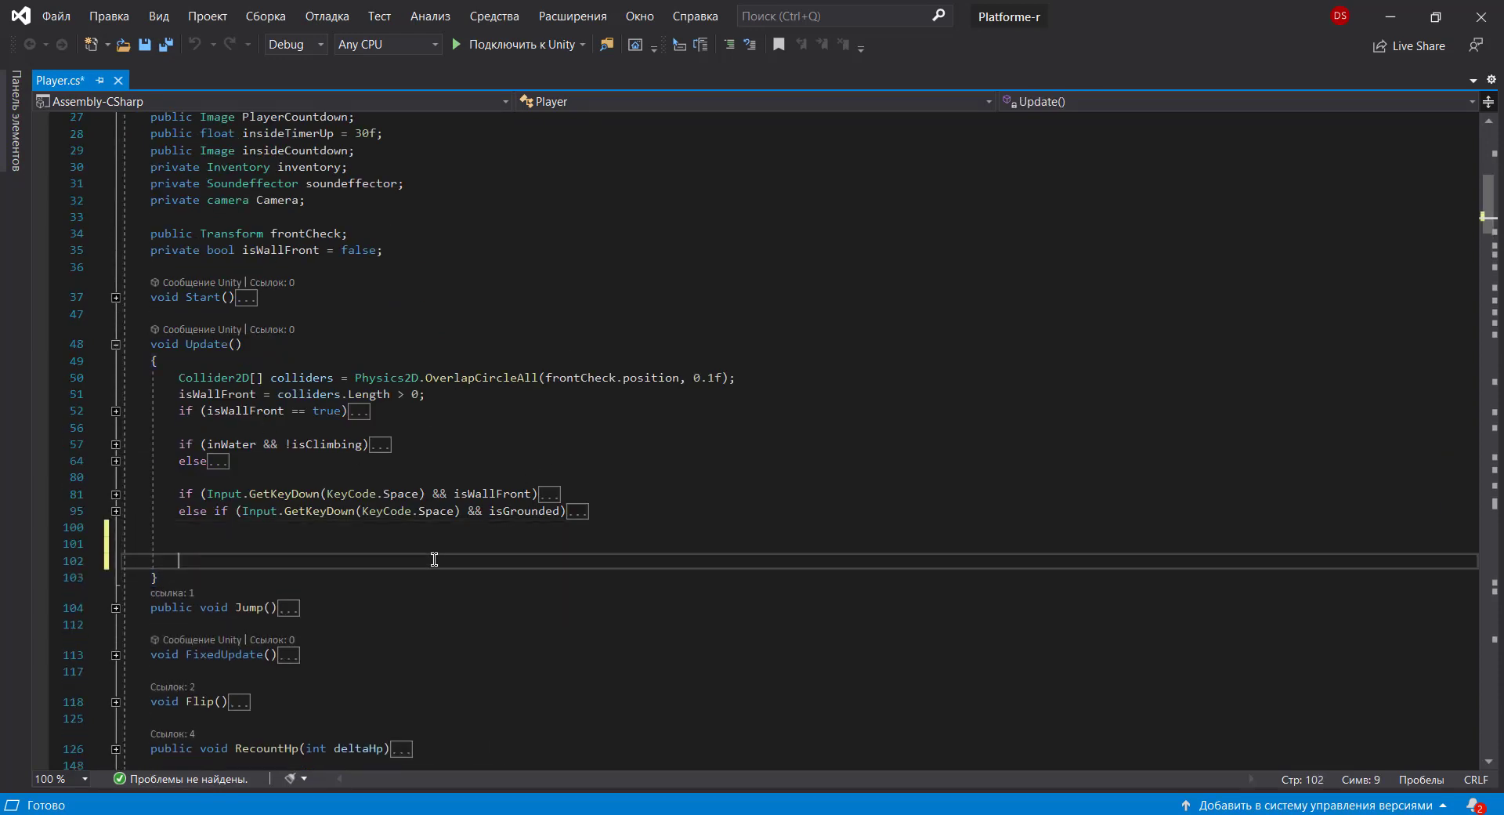
pyautogui.press('Up')
pyautogui.write('if ()')
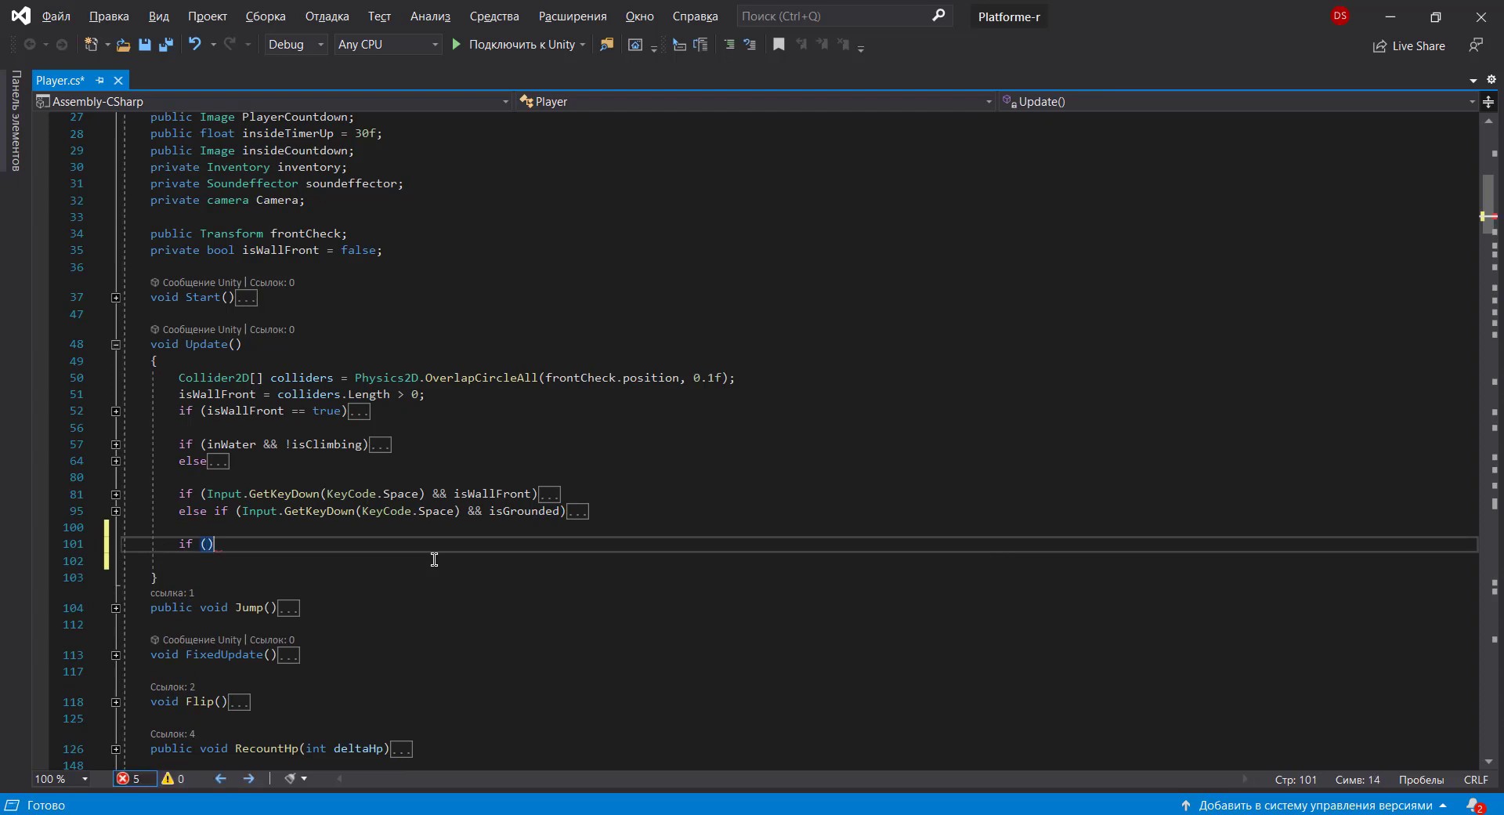
pyautogui.write('tr')
pyautogui.press('Tab')
pyautogui.write('.p')
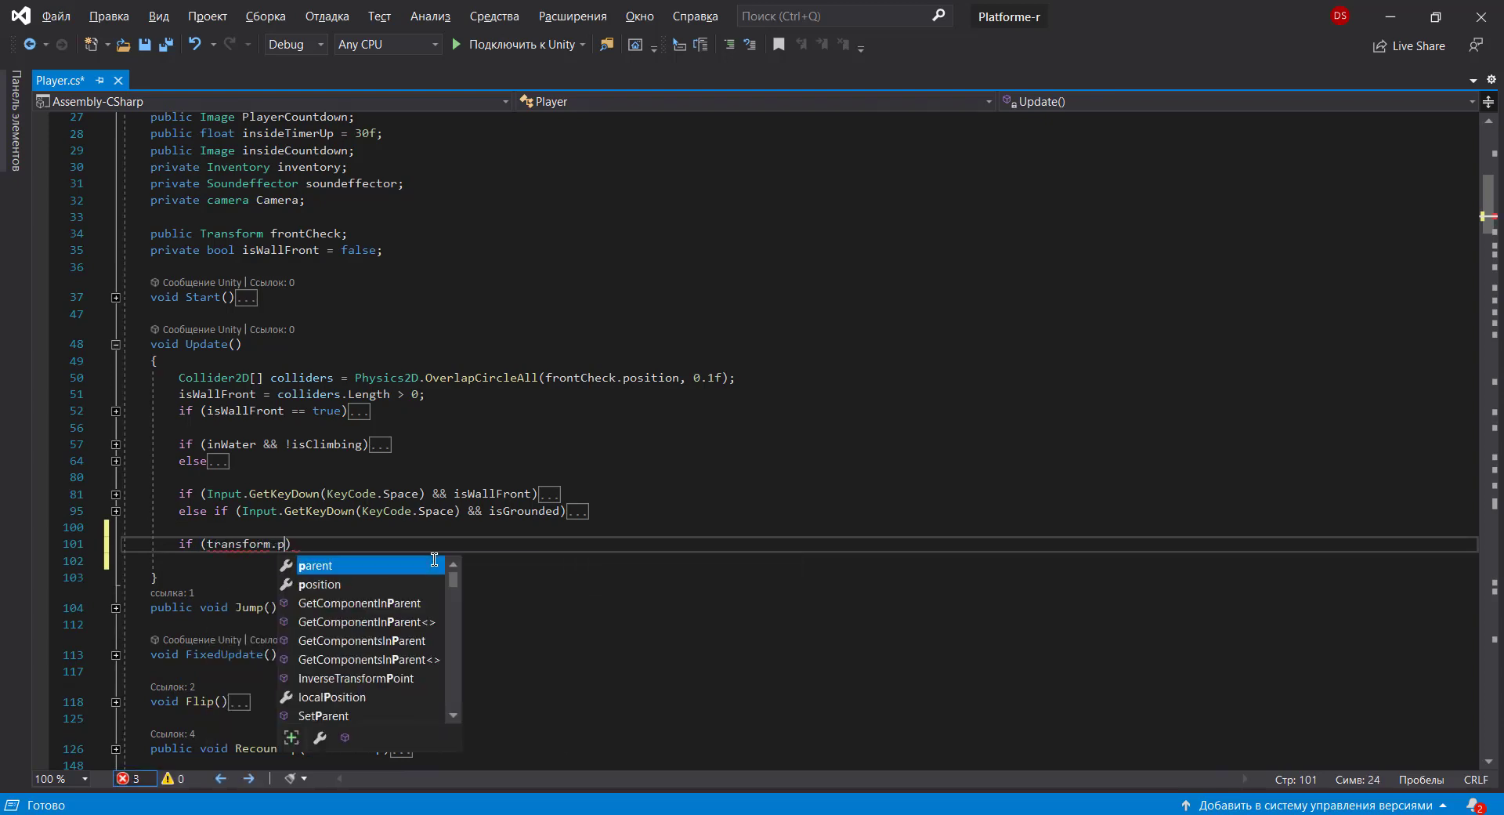
pyautogui.write('osition.y ')
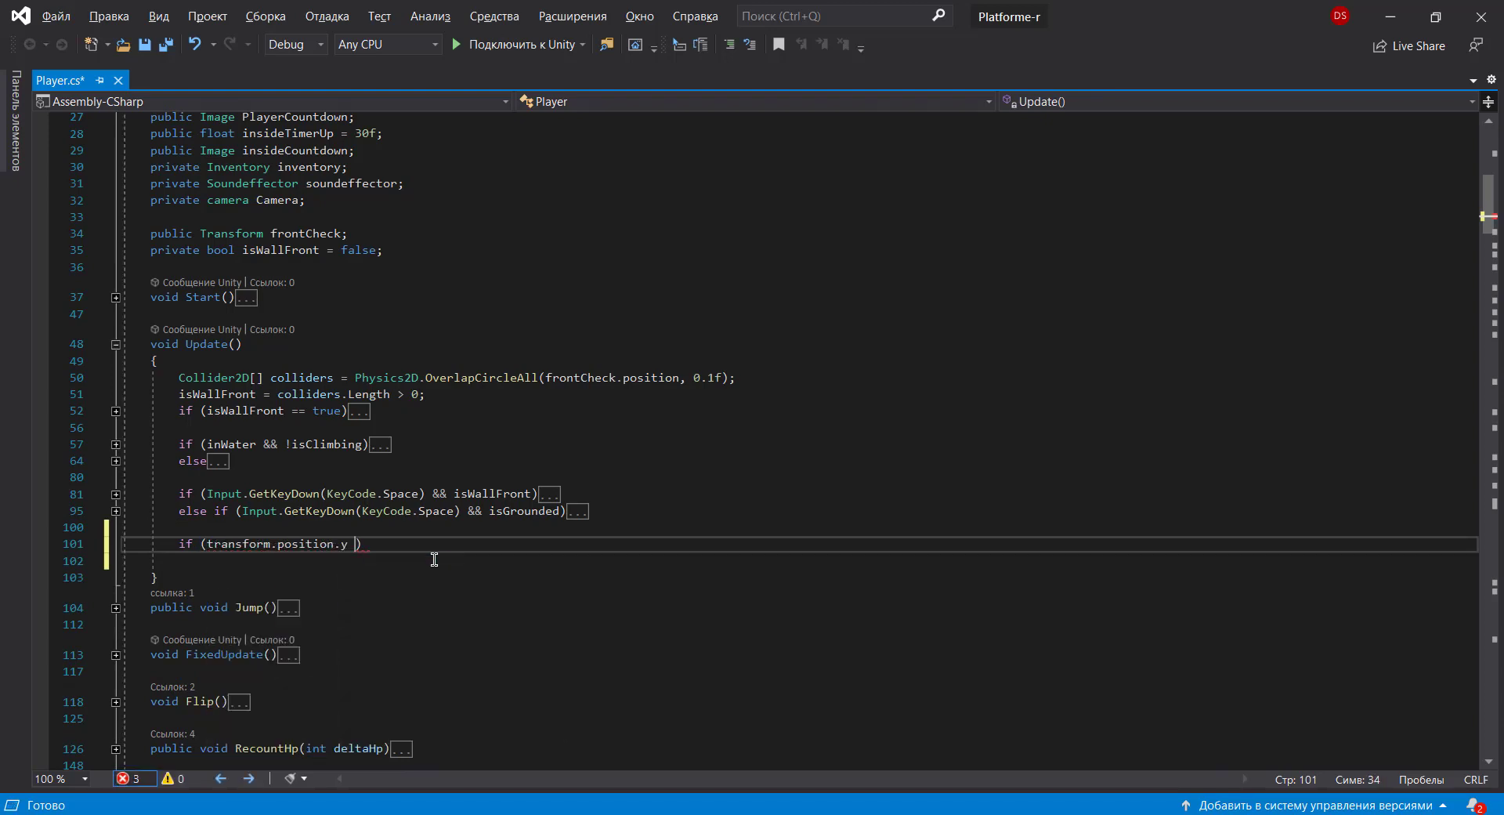
pyautogui.write('< -')
pyautogui.write('17f)')
pyautogui.press('Return')
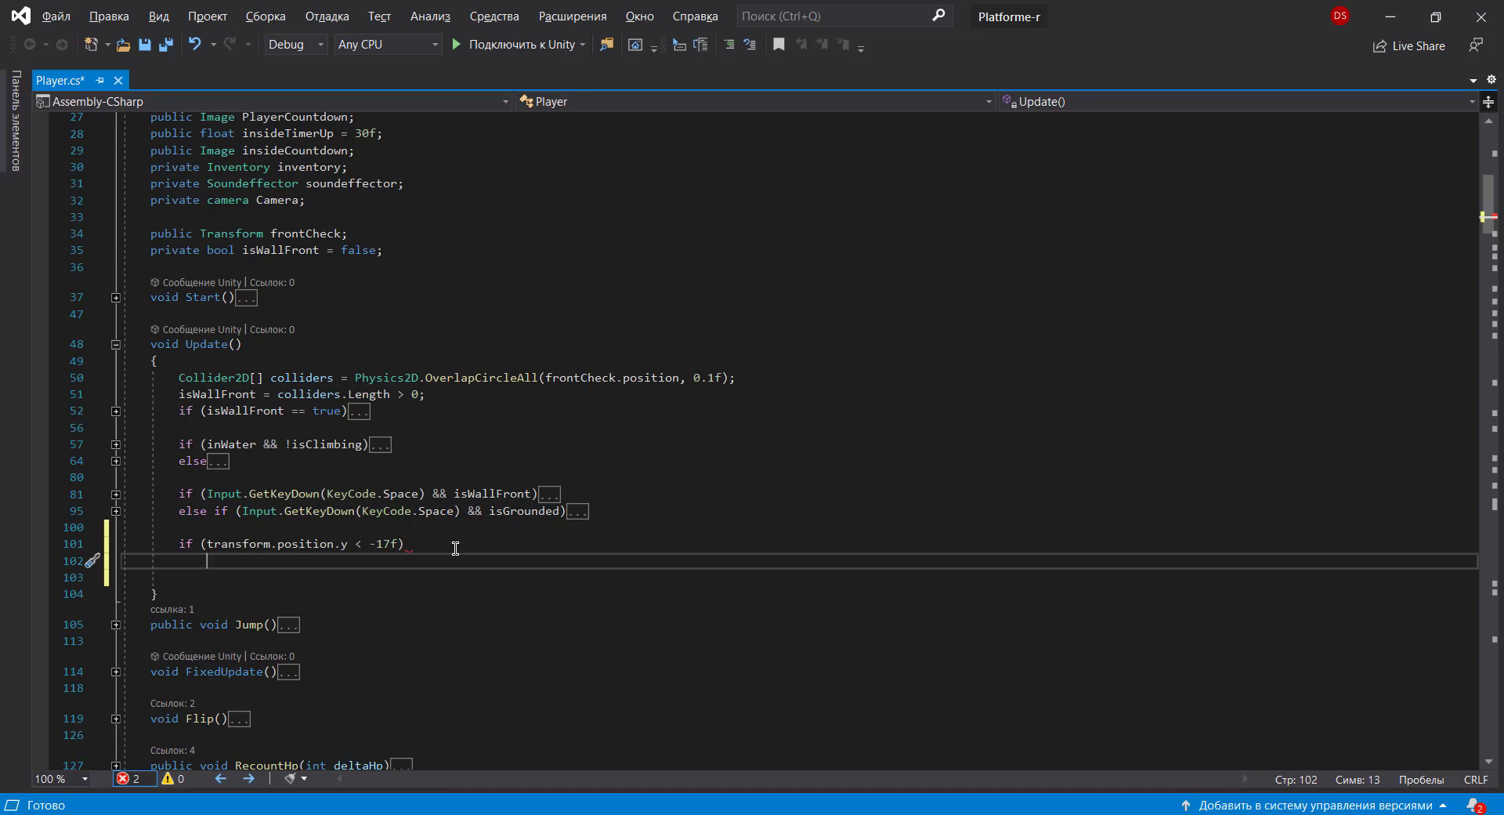
# - Under that check, call RecountHp(-3) and save the script
pyautogui.scroll(-4, 434, 558)
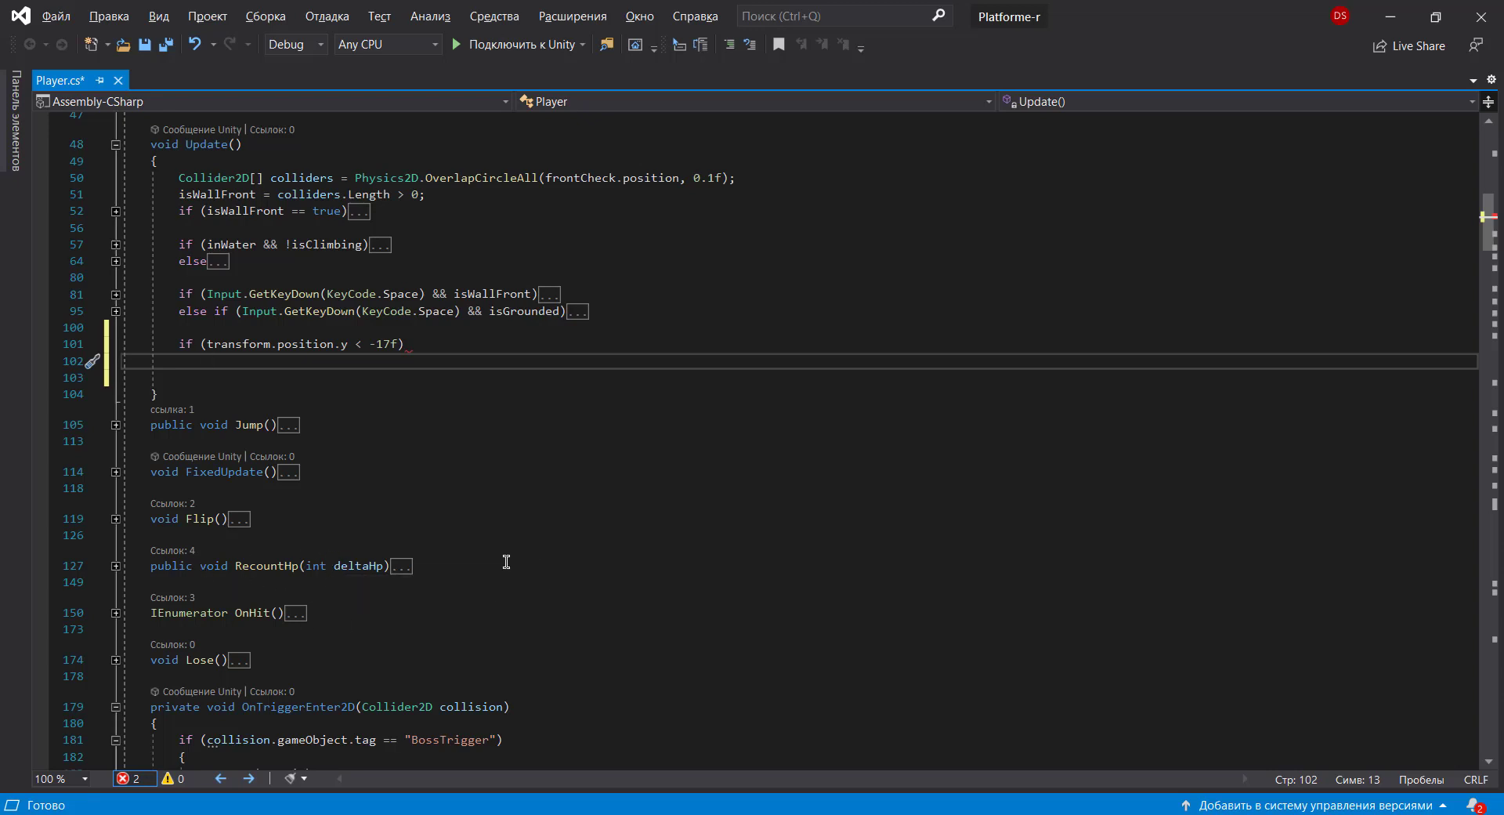
pyautogui.write('Re')
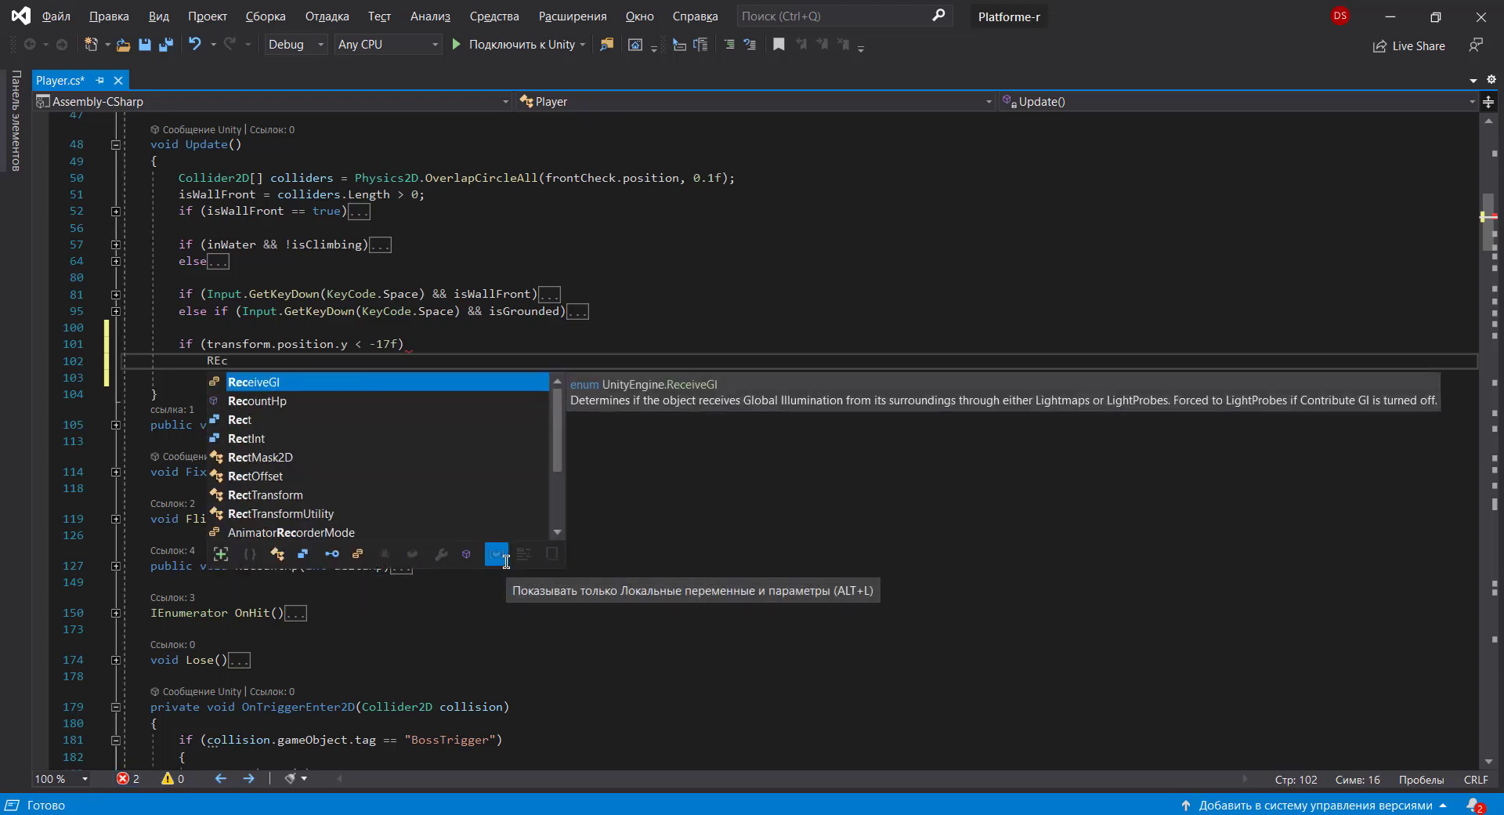
pyautogui.write('c')
pyautogui.press('Down')
pyautogui.press('Tab')
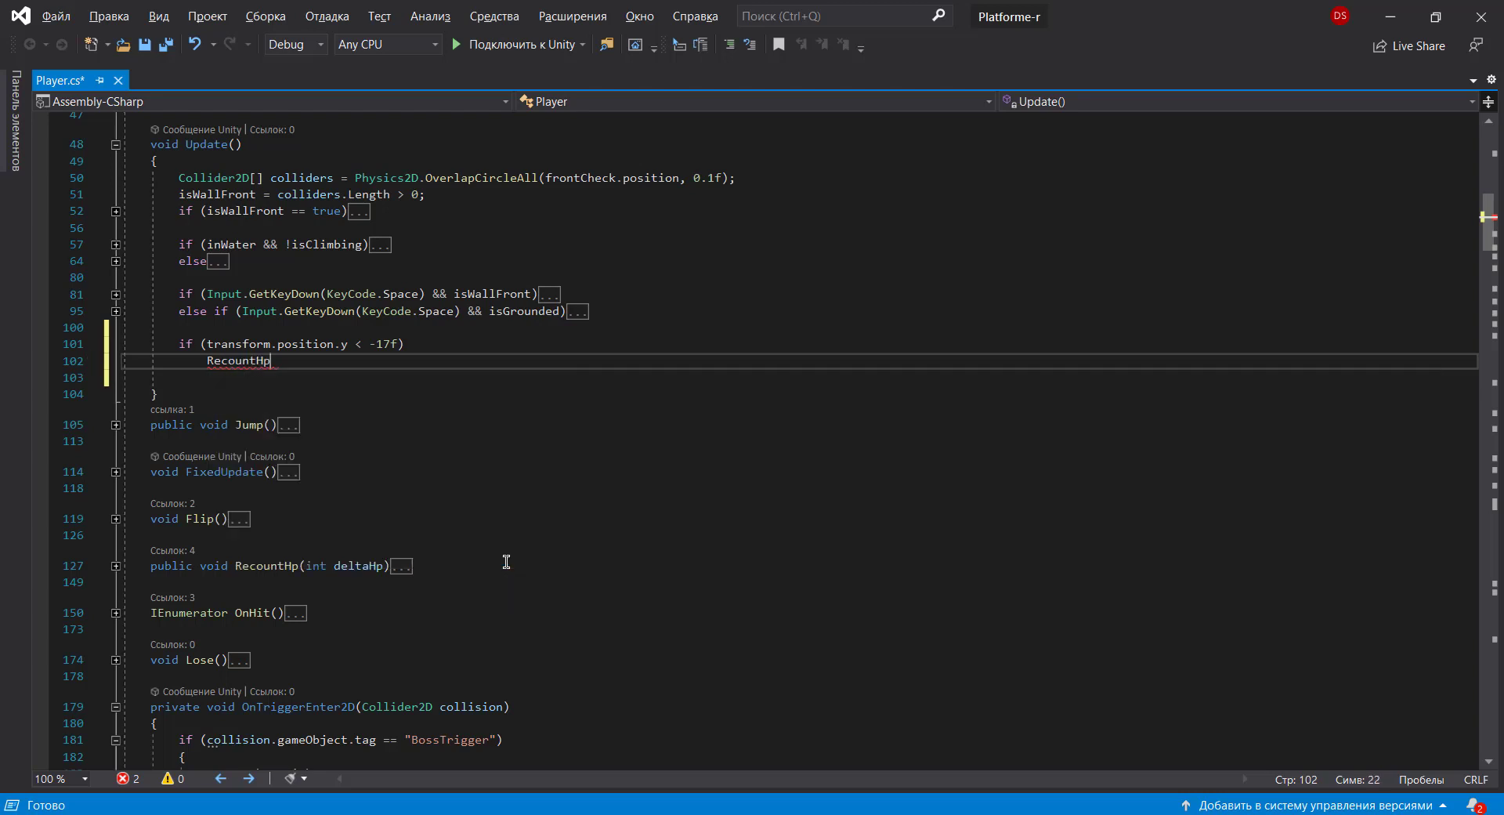
pyautogui.write('(3);')
pyautogui.press('Left')
pyautogui.press('Left')
pyautogui.write('3')
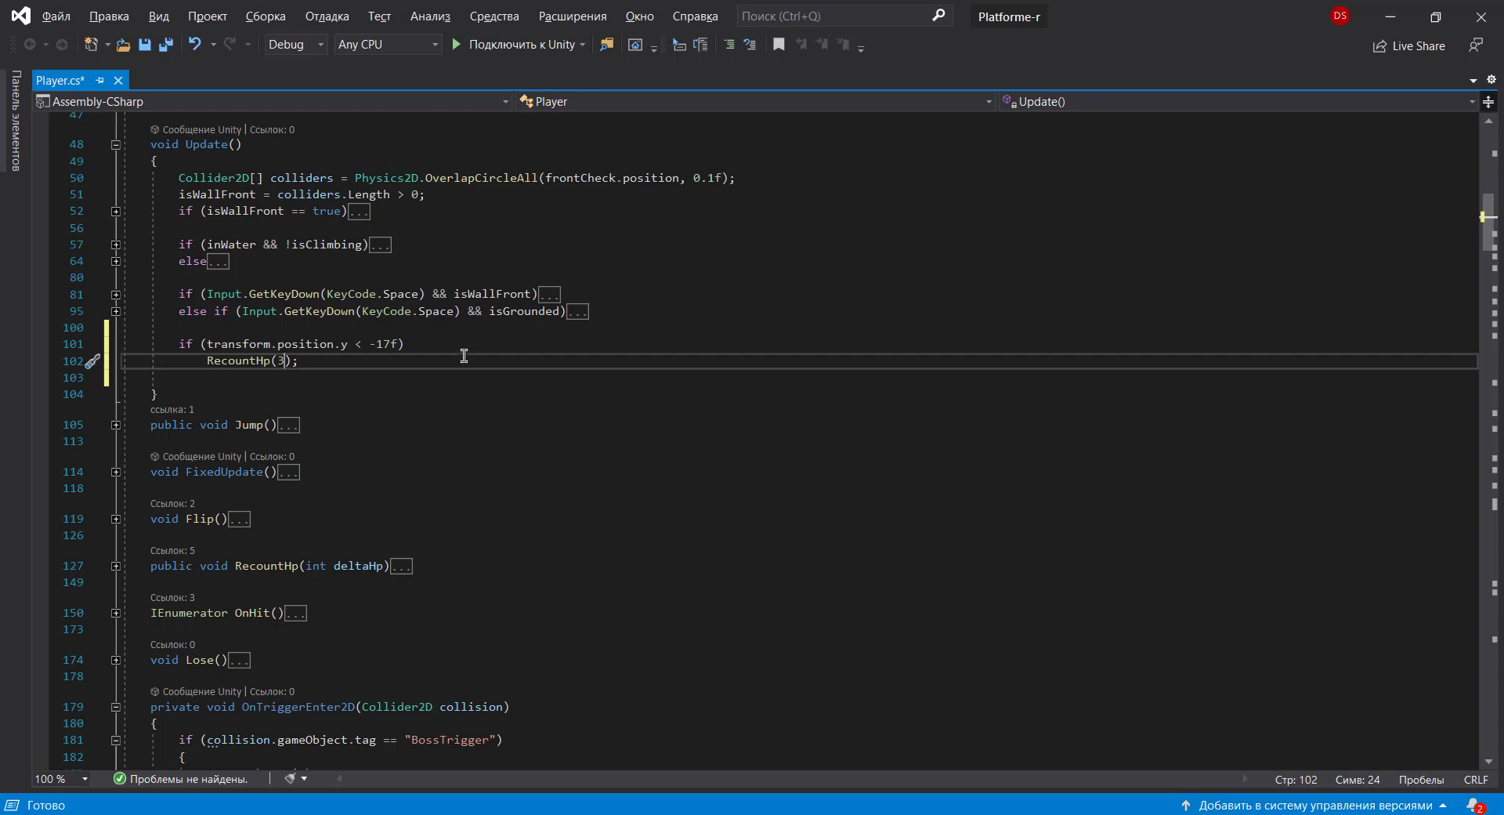
pyautogui.hotkey('ctrl', 's')
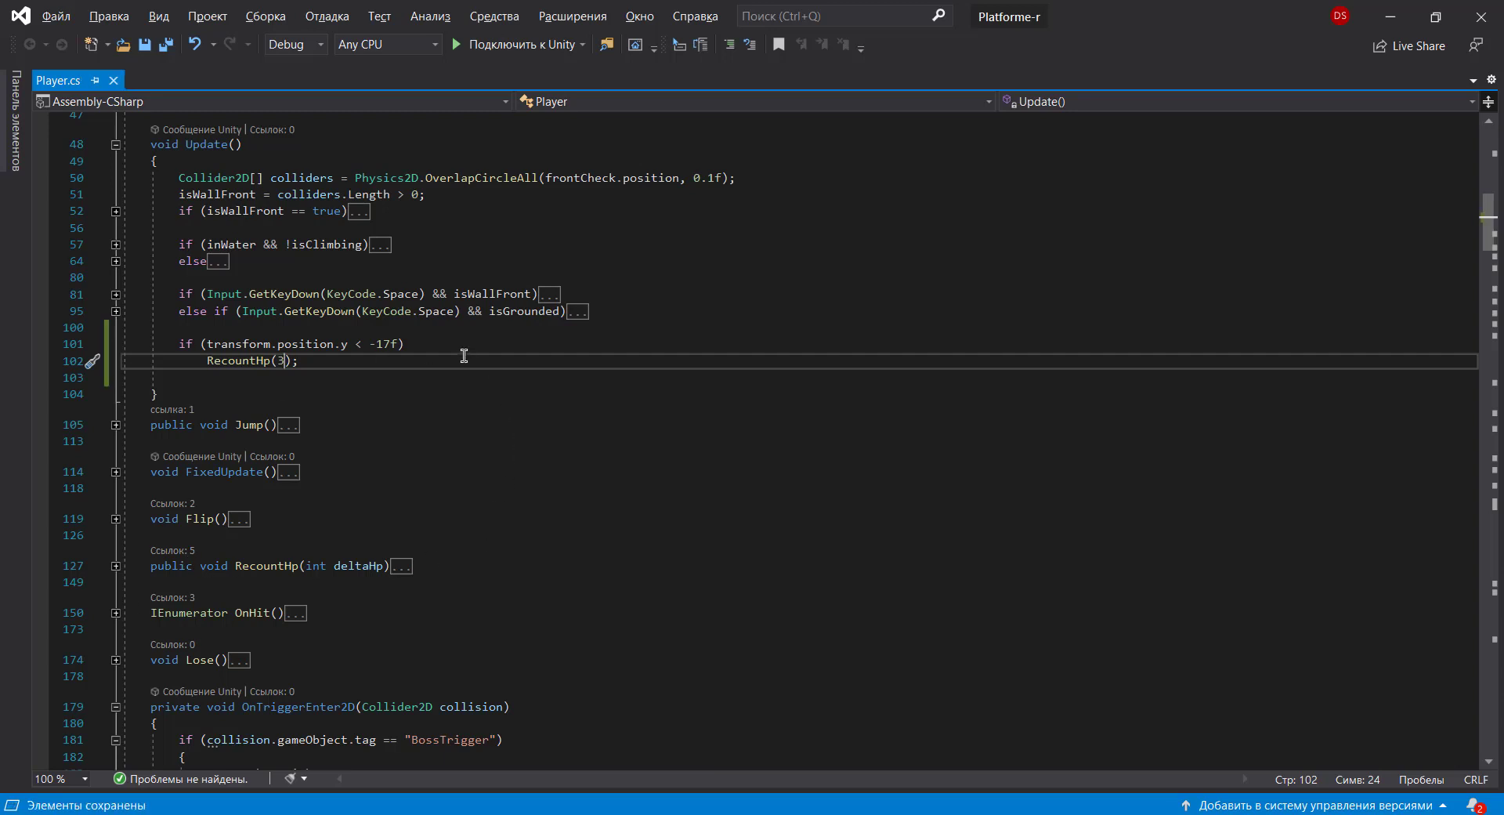
pyautogui.press('Left')
pyautogui.write('-')
# - Playtest in Unity until YOU LOSE appears, restart the level, then exit Play mode
pyautogui.click(1390, 15)
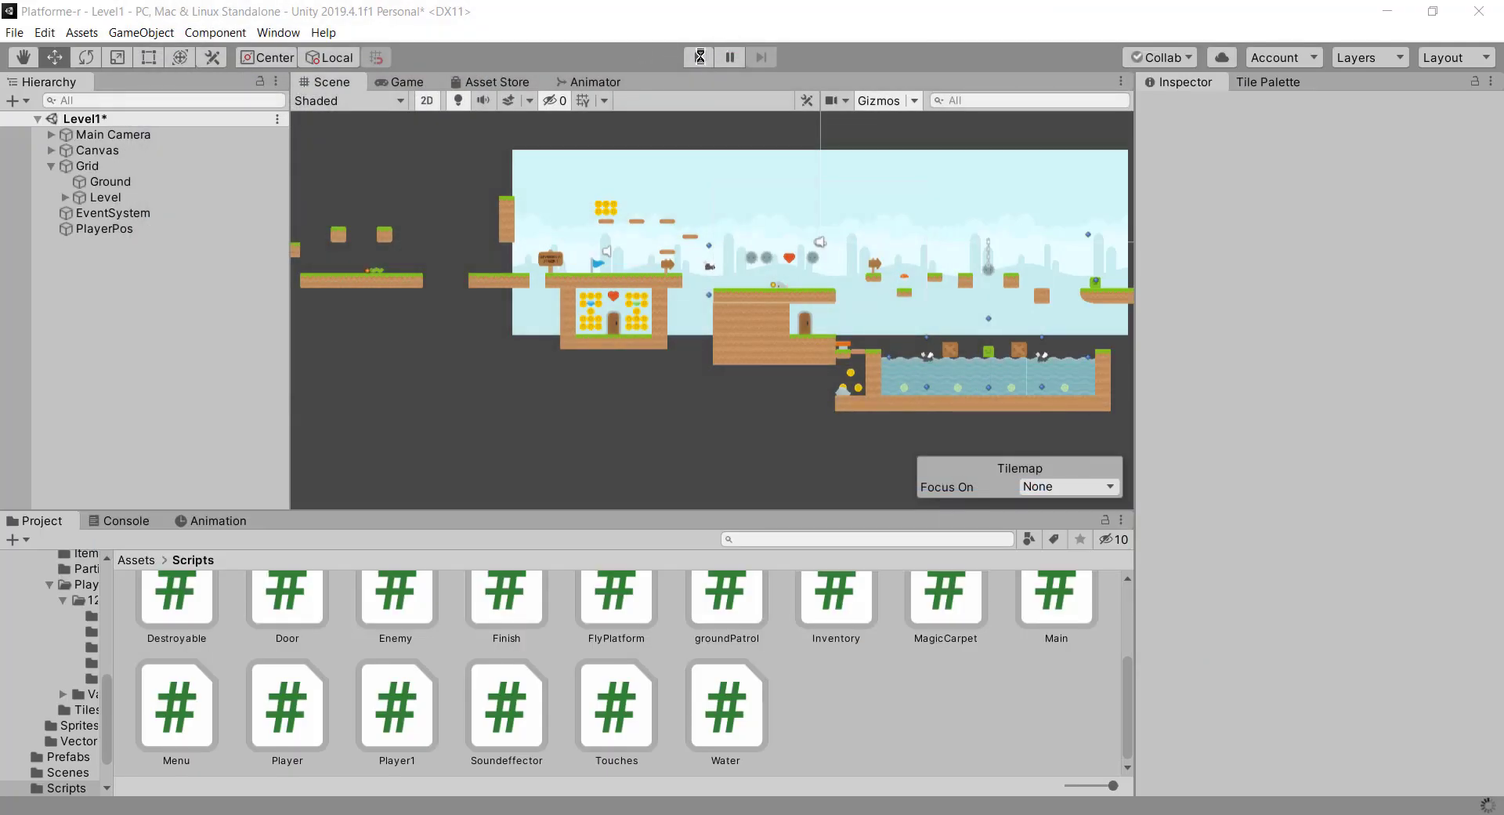
pyautogui.click(700, 56)
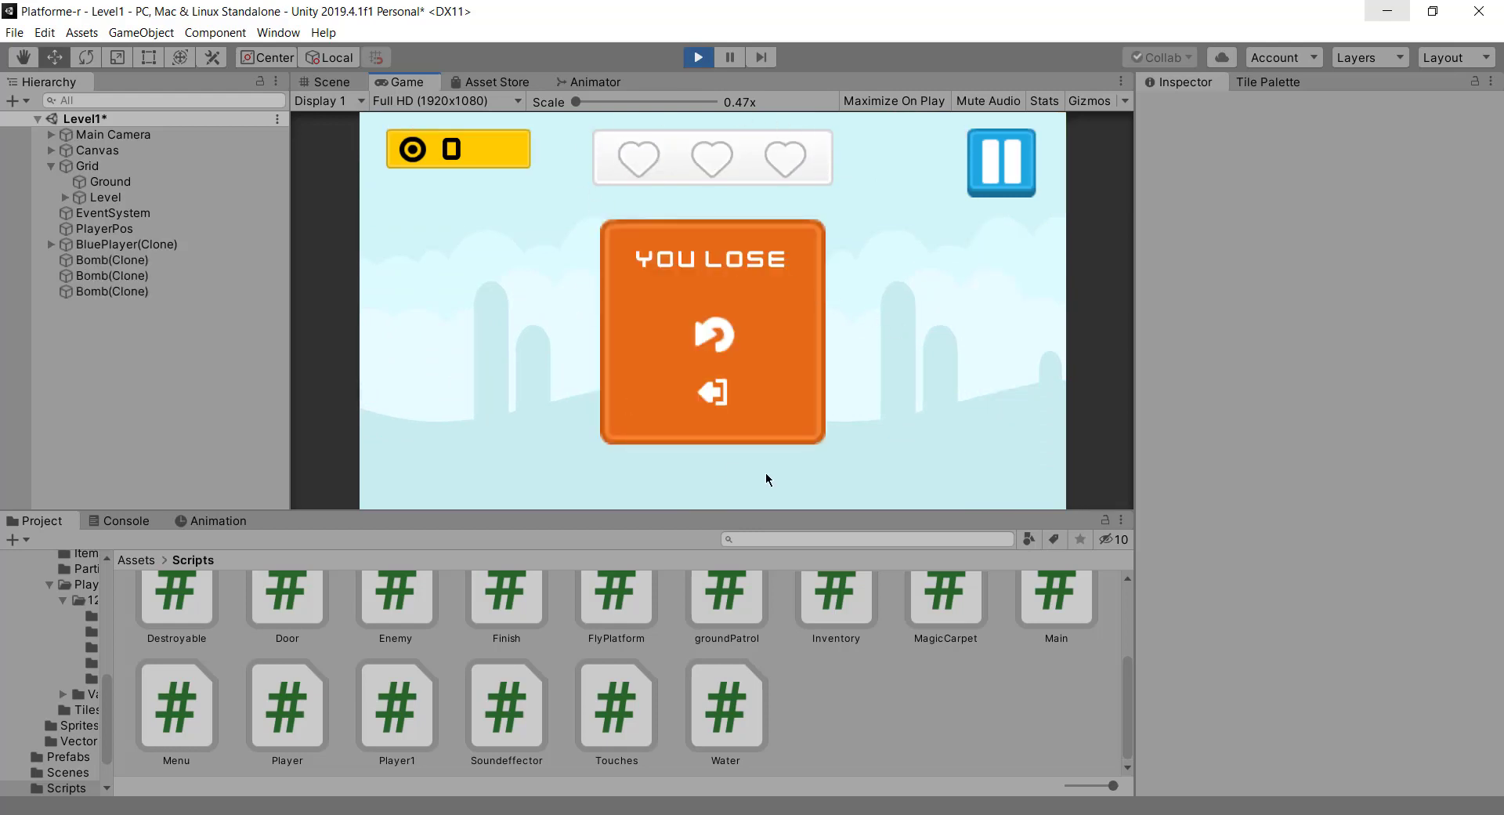
pyautogui.click(717, 337)
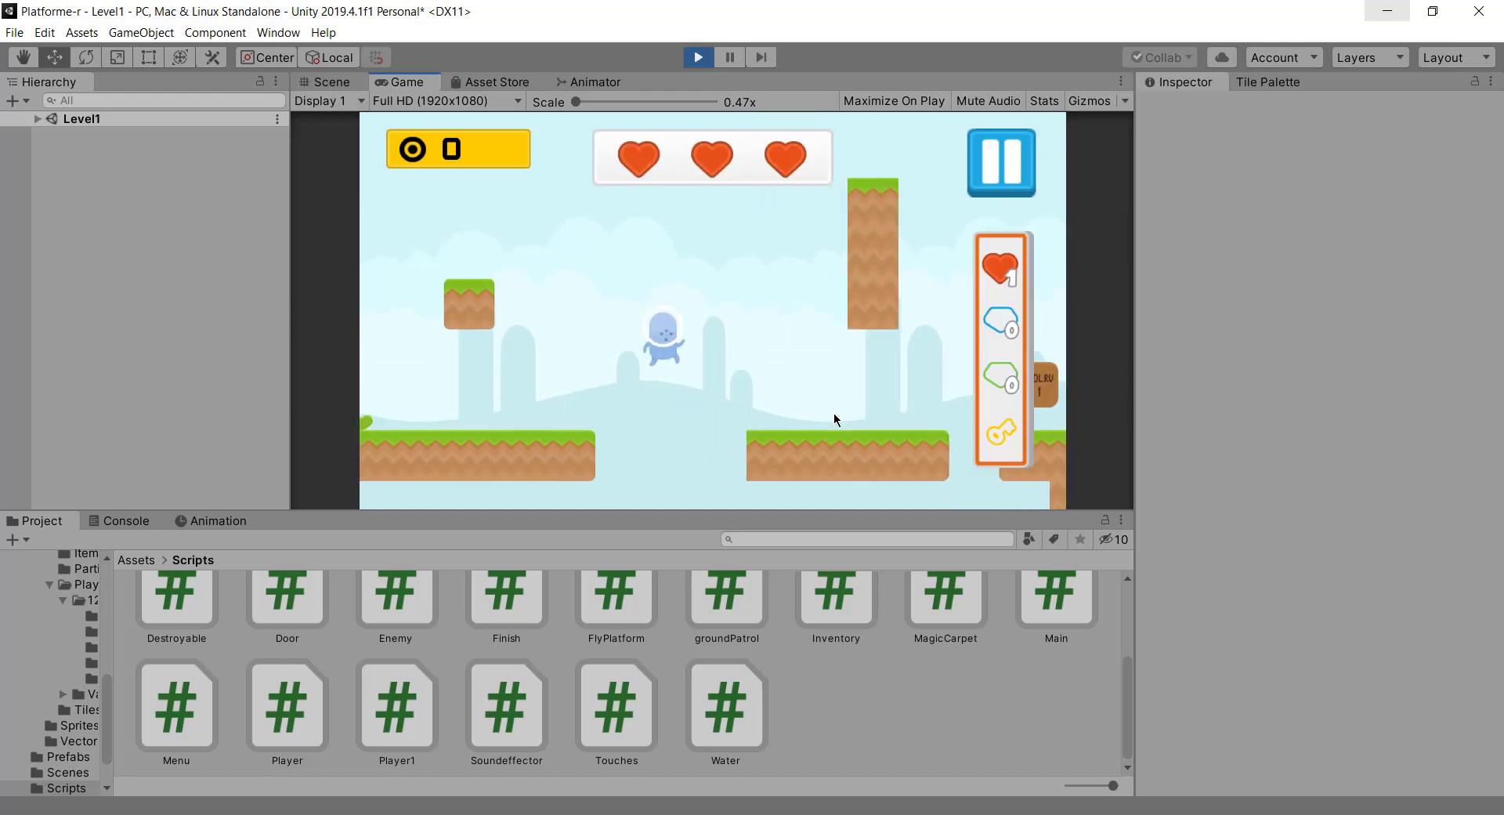
pyautogui.click(694, 56)
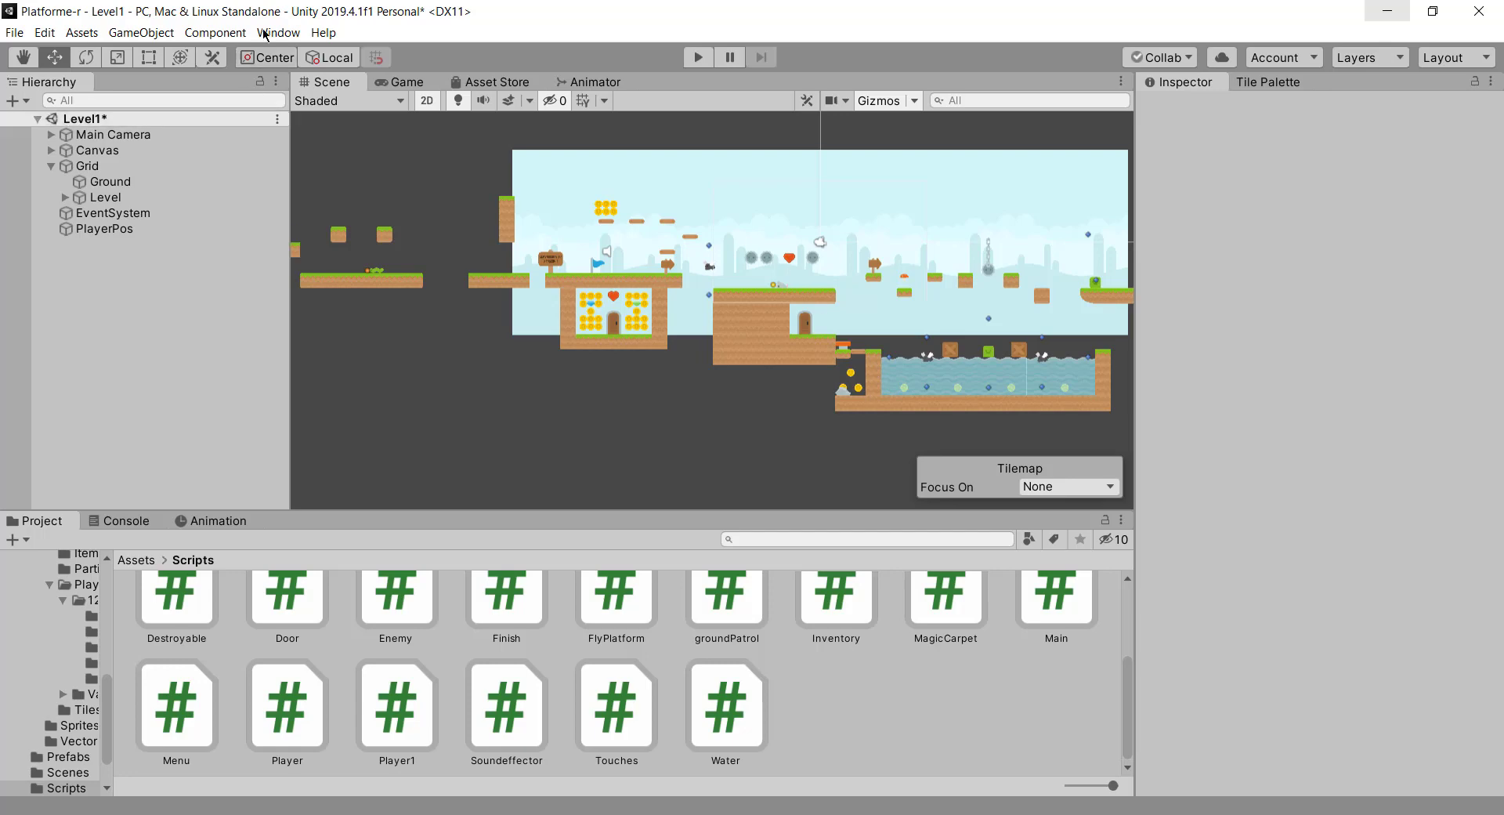
# - Delete the y < -17 RecountHp(-3) check from Update and pan back over the level in Unity
pyautogui.hotkey('alt', 'Tab')
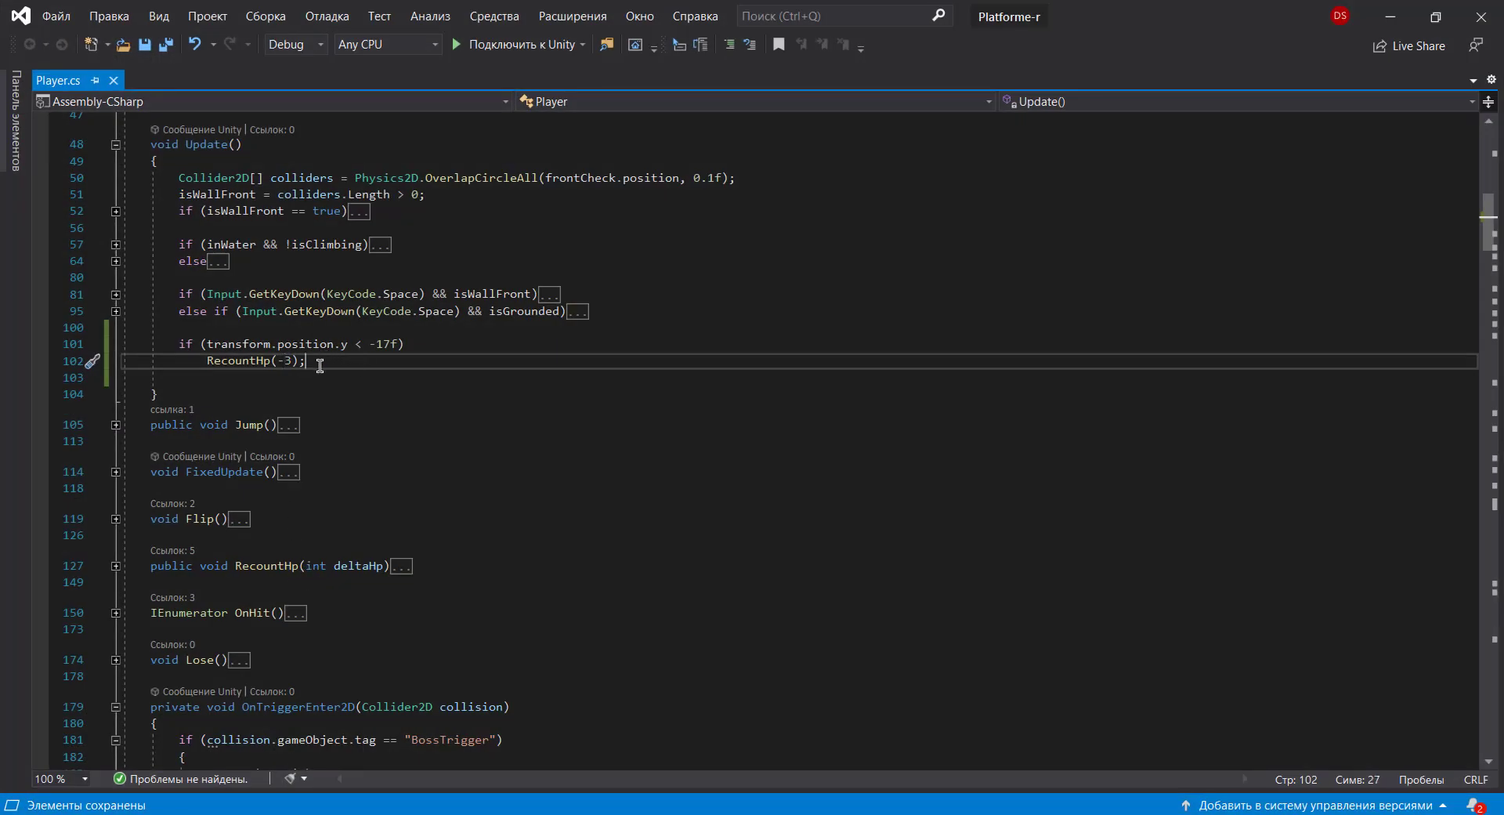
pyautogui.moveTo(321, 363); pyautogui.dragTo(112, 339)
pyautogui.press('BackSpace')
pyautogui.press('BackSpace')
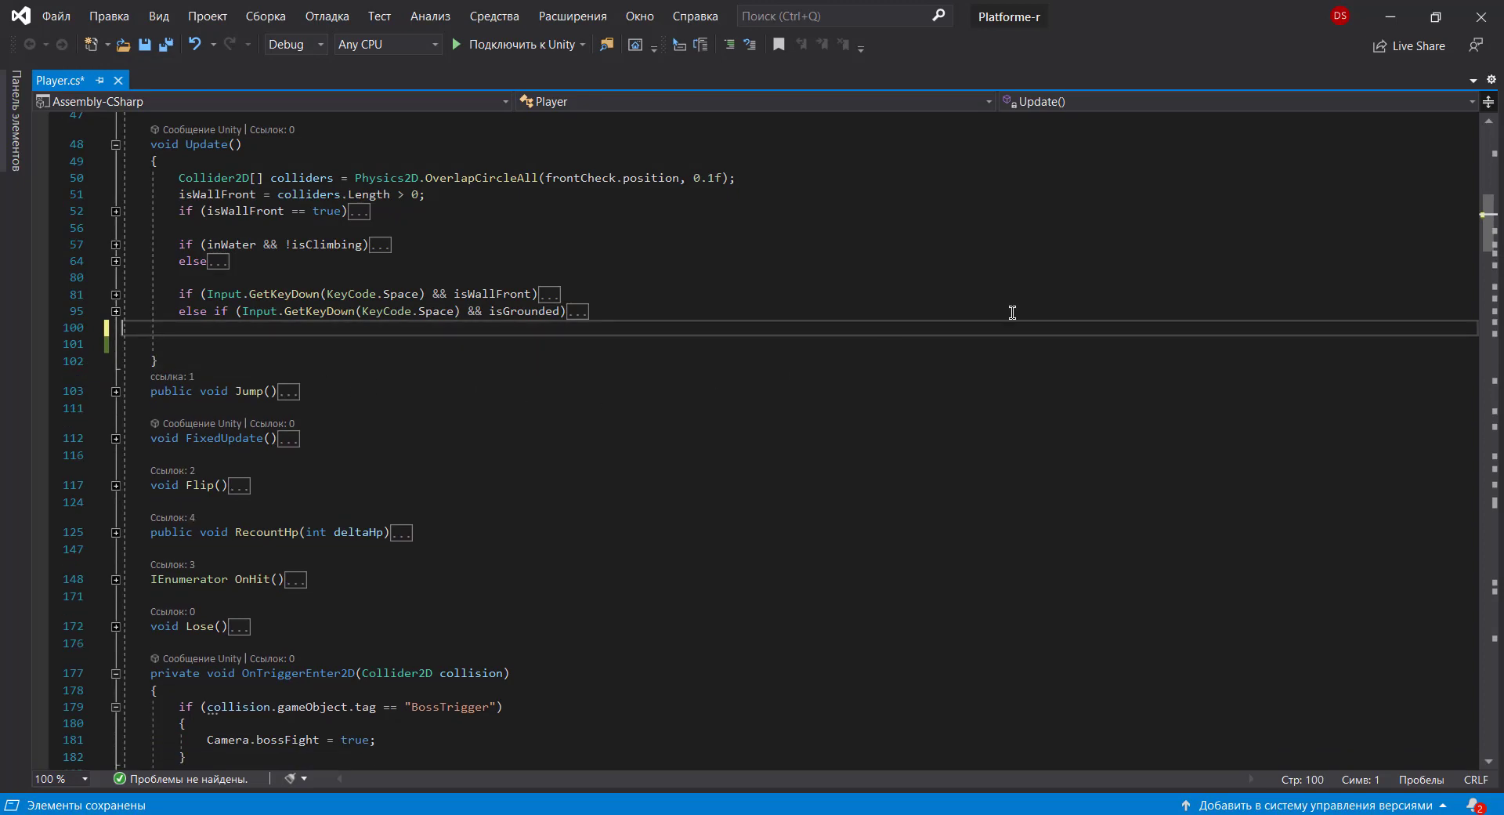
pyautogui.click(1385, 24)
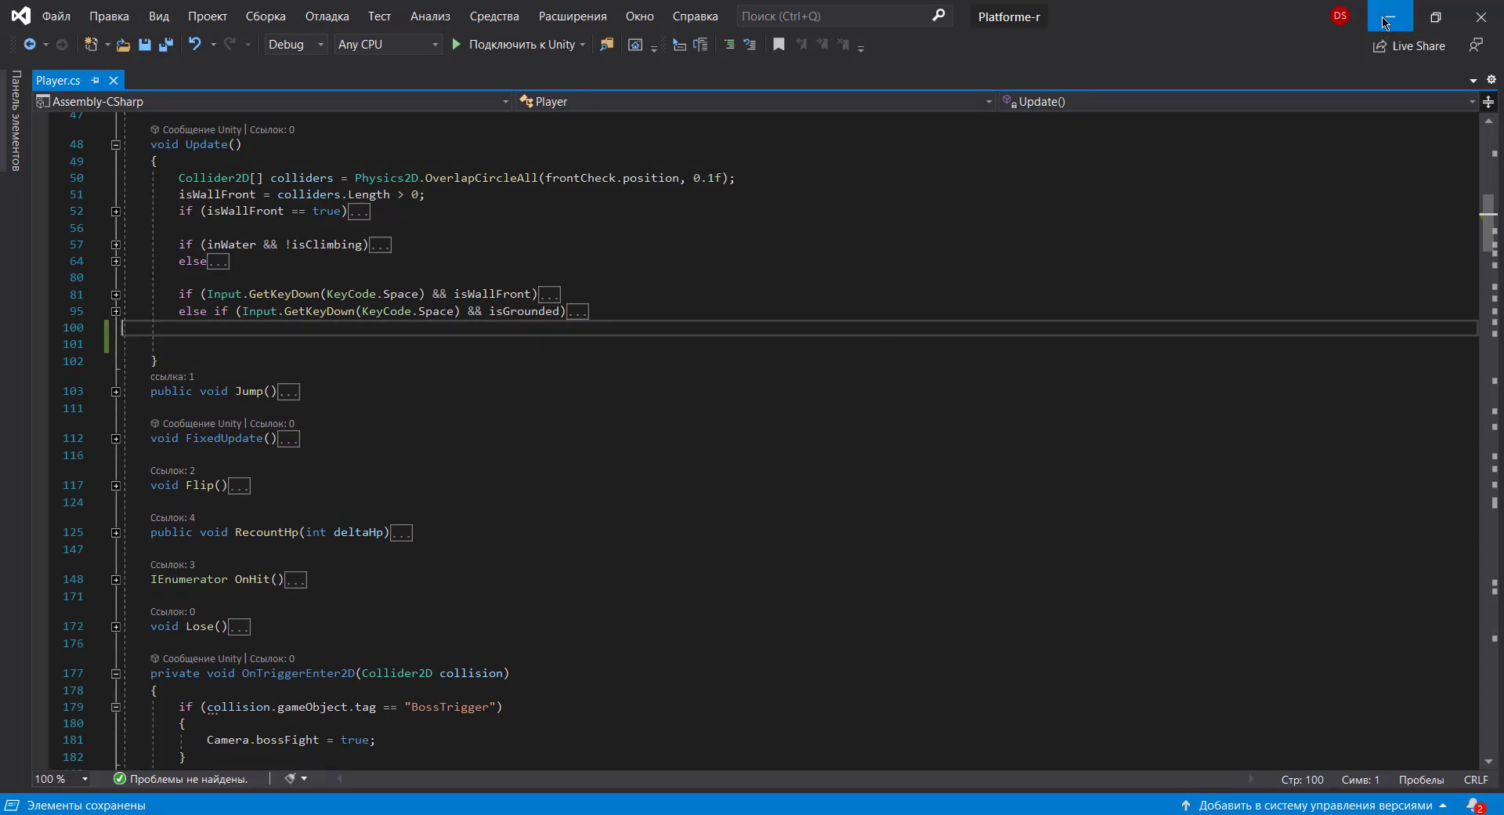
pyautogui.scroll(-5, 691, 384)
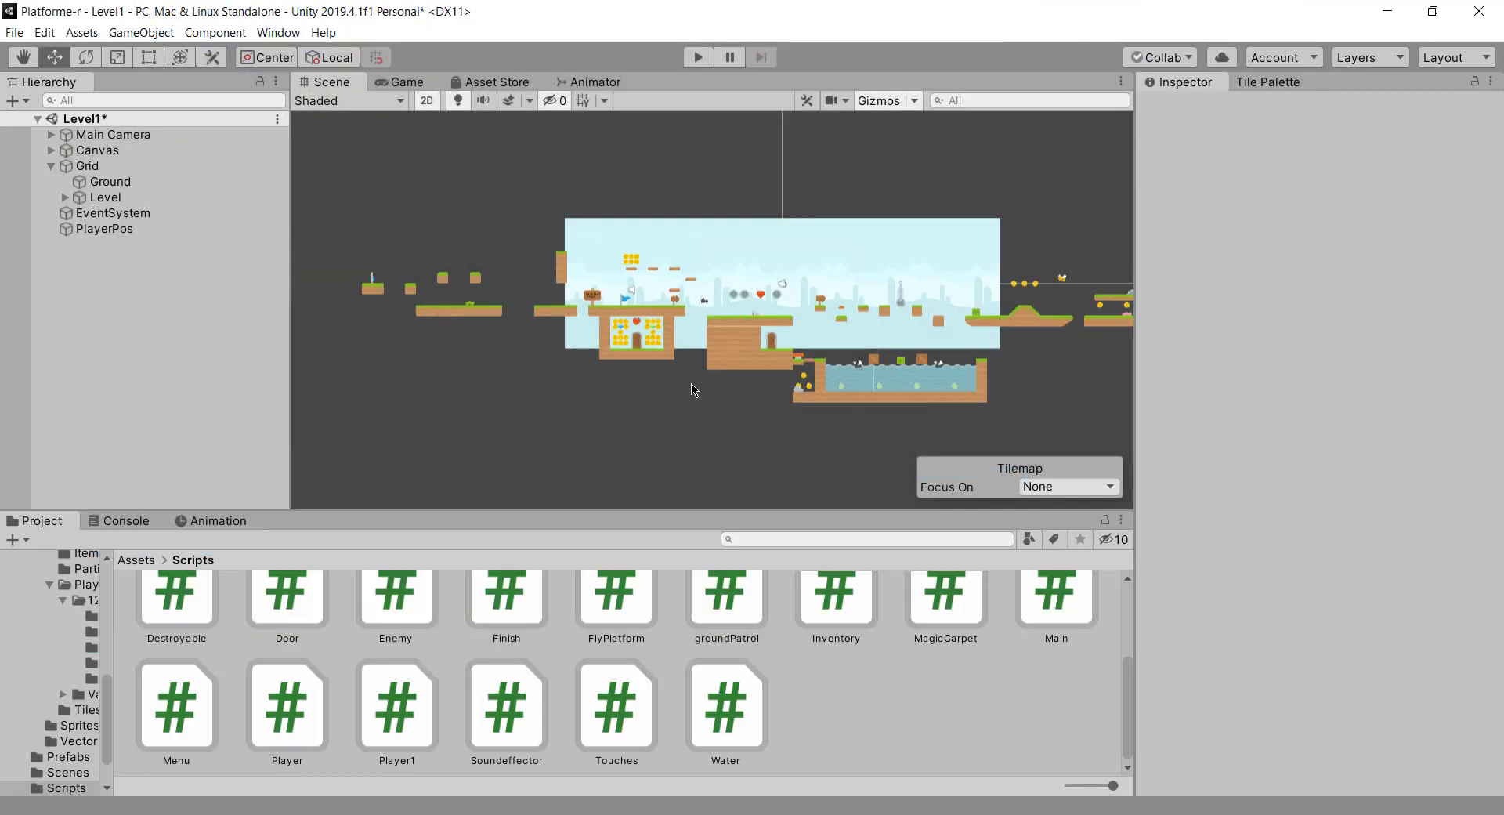
pyautogui.moveTo(691, 385)
pyautogui.mouseDown(button='middle')
pyautogui.moveTo(554, 338)
pyautogui.moveTo(763, 313)
pyautogui.mouseUp(button='middle')
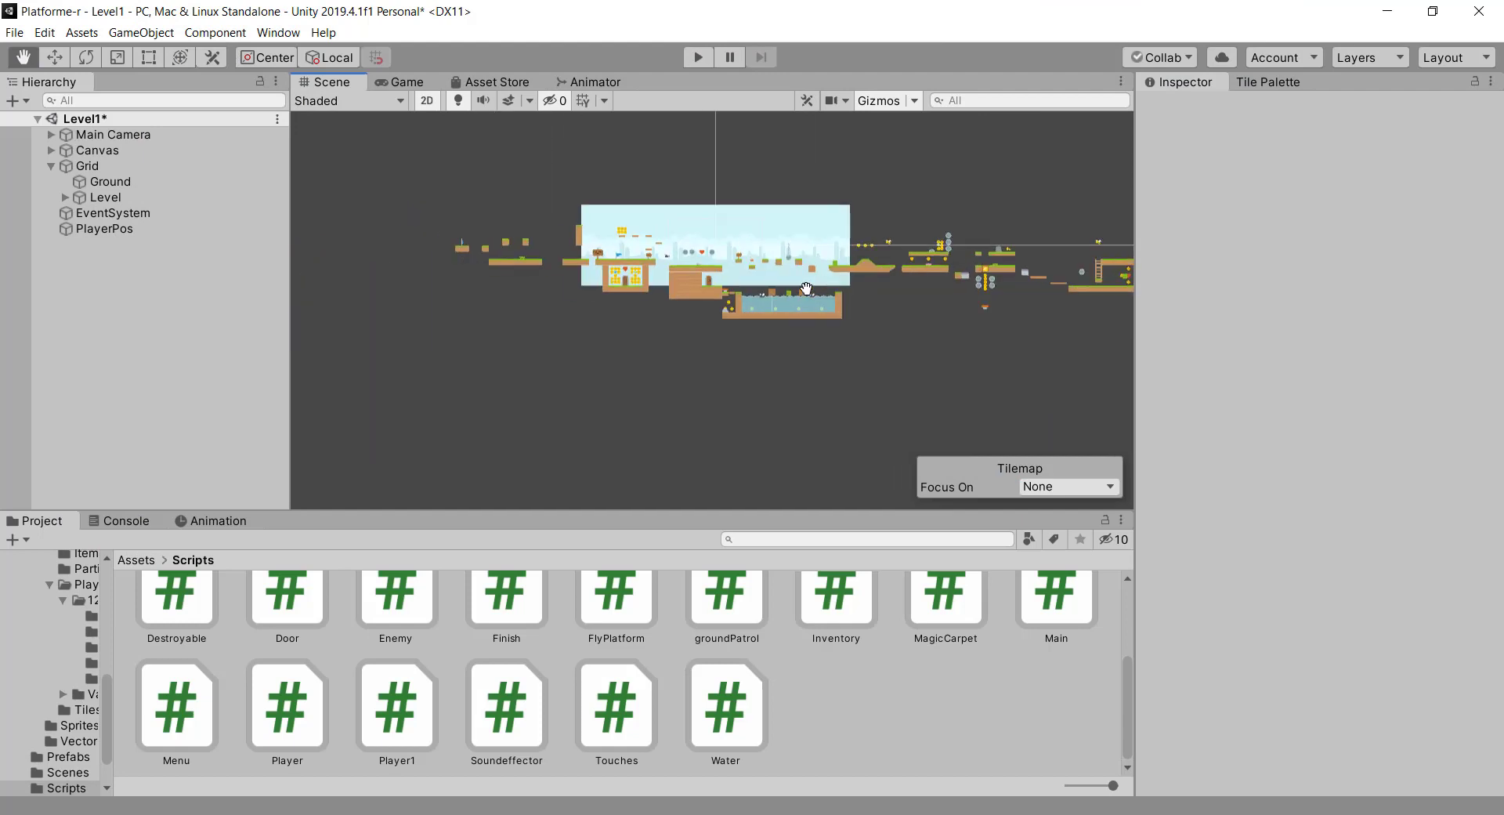
# - Create an empty GameObject below the level and add a Box Collider 2D to it
pyautogui.click(155, 35)
pyautogui.click(179, 54)
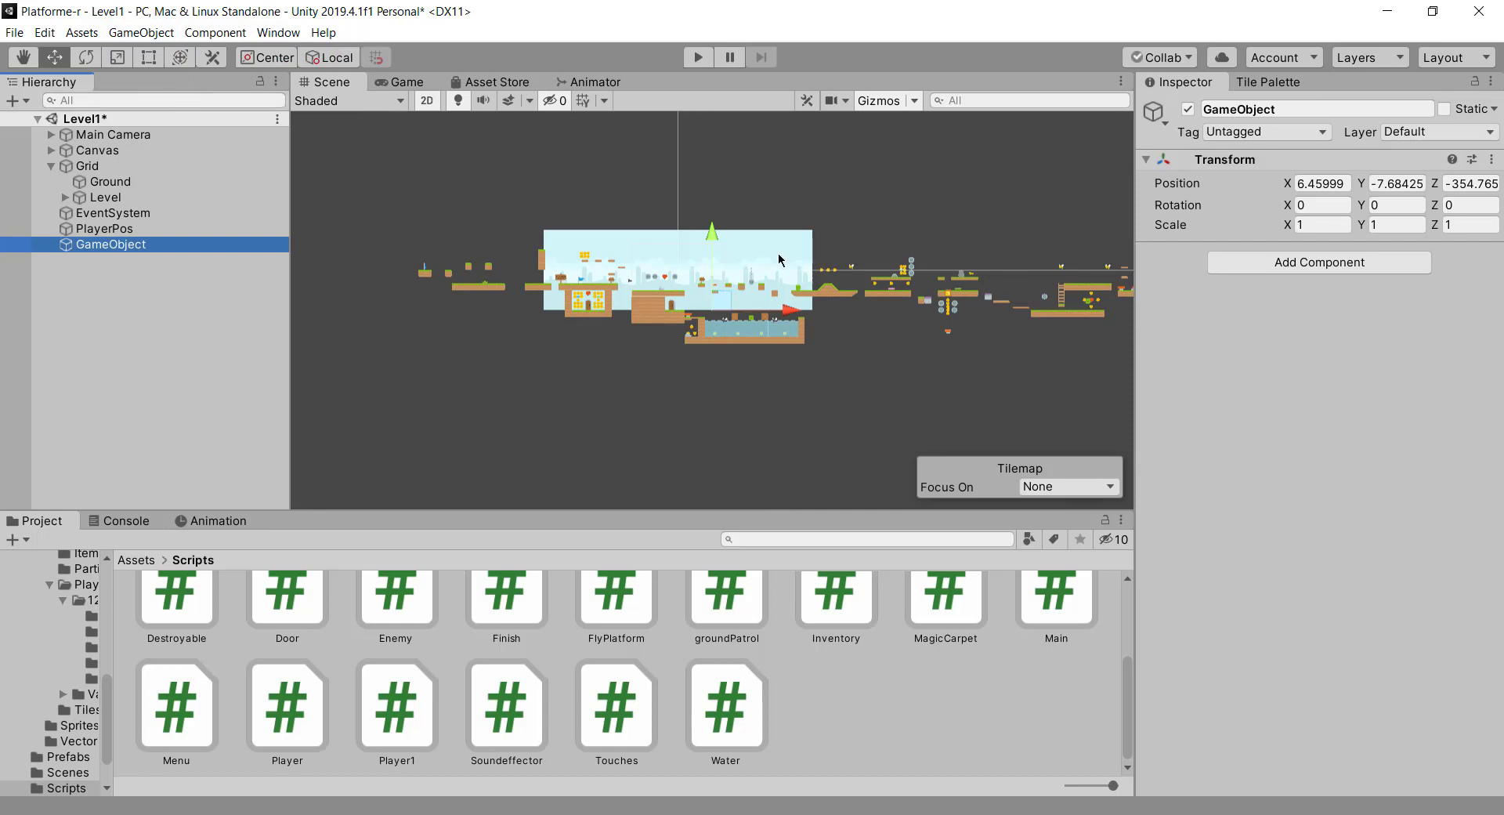
pyautogui.moveTo(712, 233); pyautogui.dragTo(719, 298)
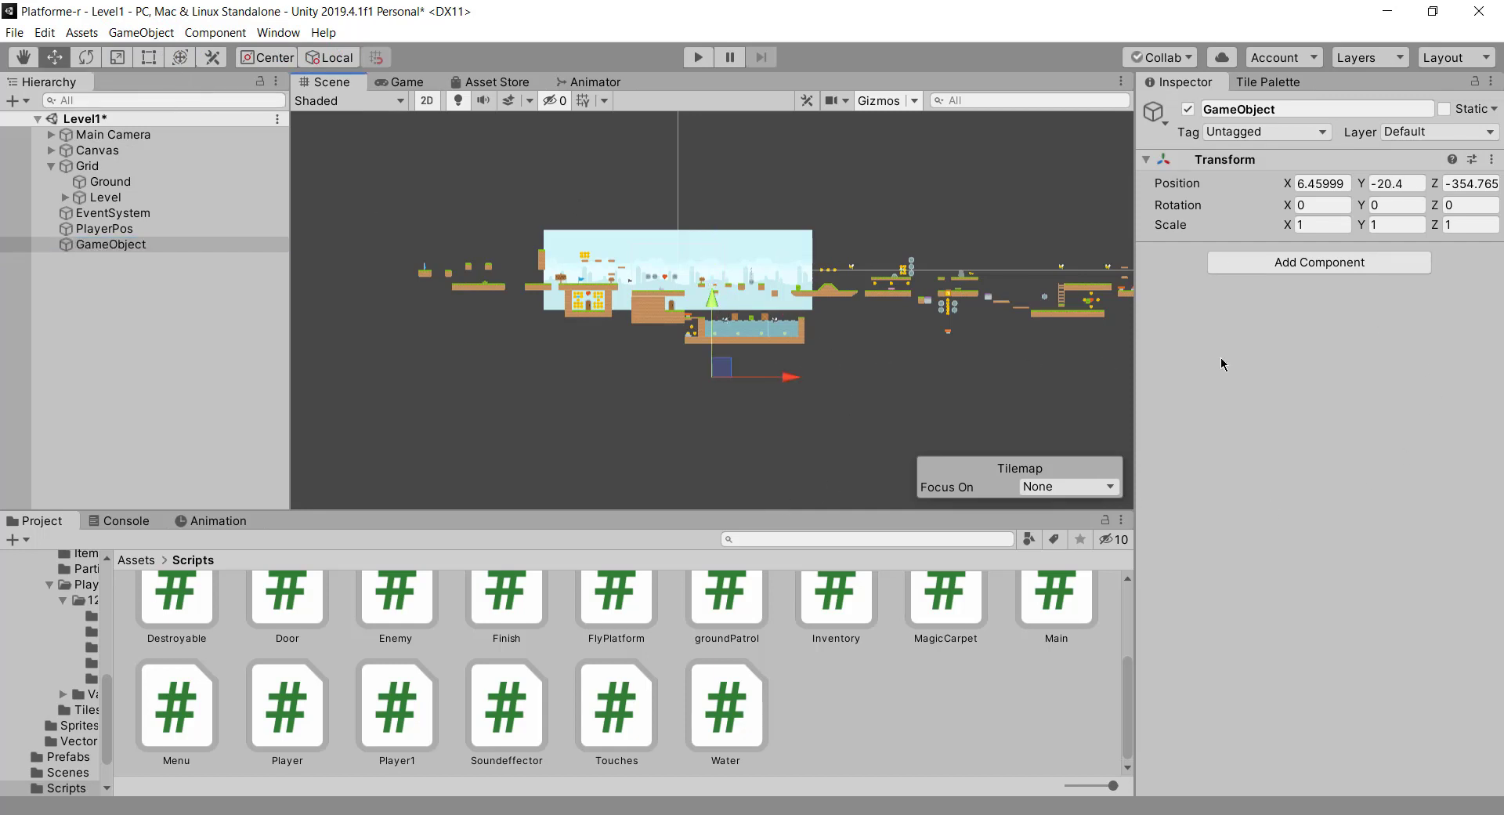
pyautogui.click(1358, 263)
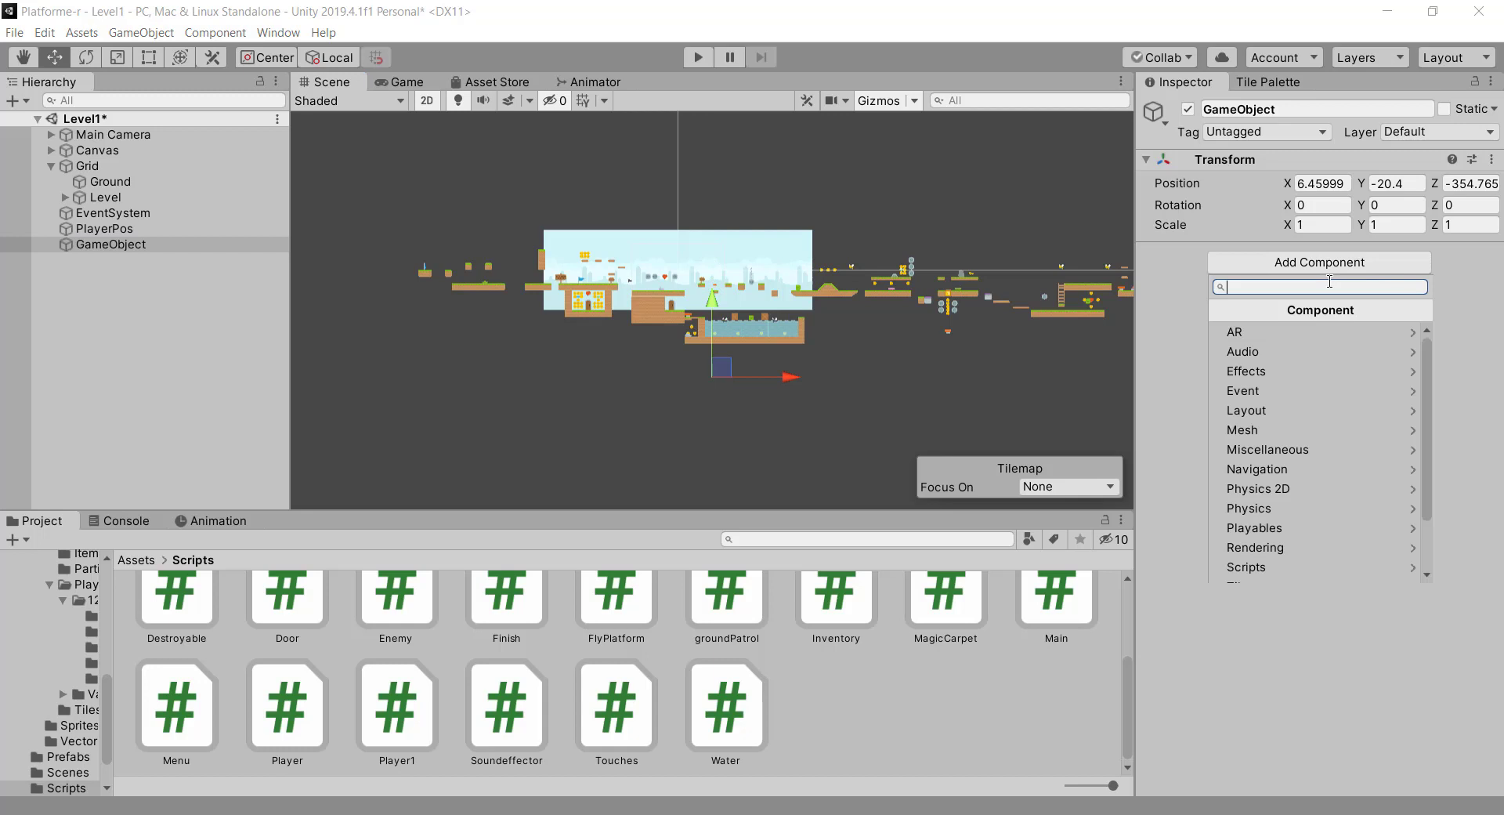
pyautogui.write('b')
pyautogui.press('BackSpace')
pyautogui.write('bo')
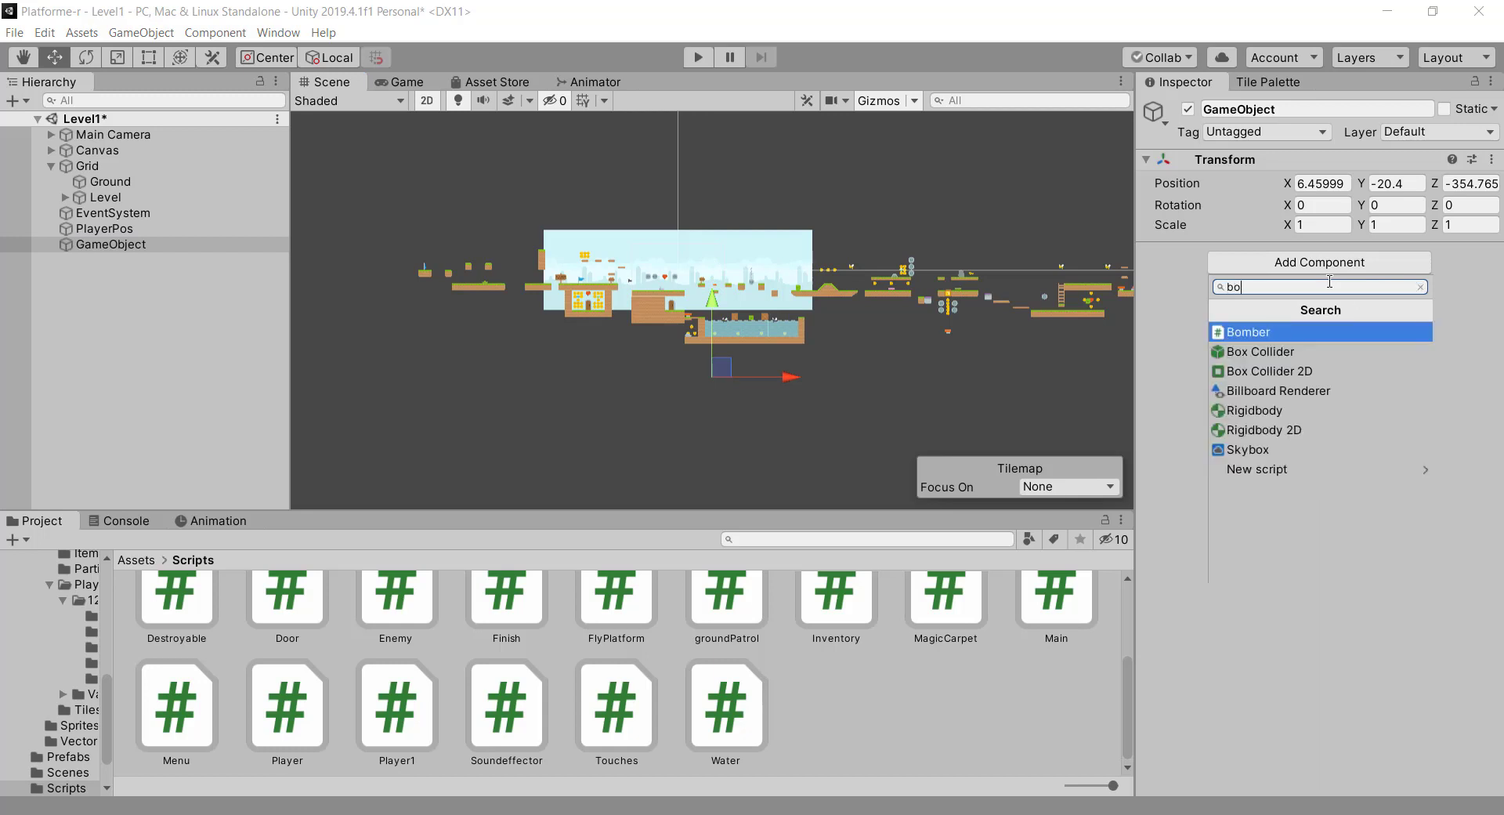
pyautogui.write('x')
pyautogui.press('Down')
pyautogui.press('Return')
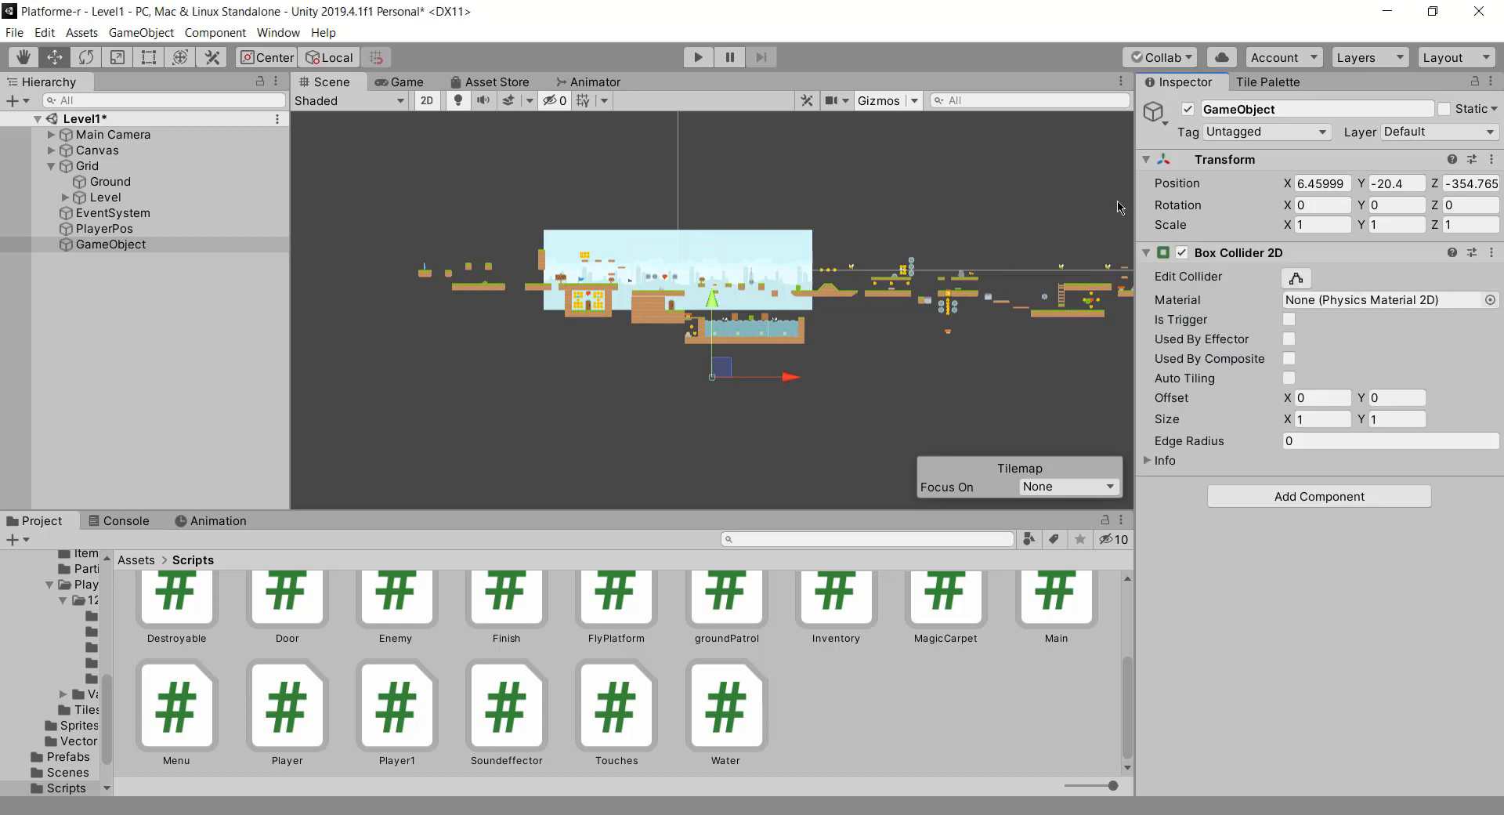
# - Widen the collider to about 42.6 units and place it beneath the level gap
pyautogui.click(1298, 277)
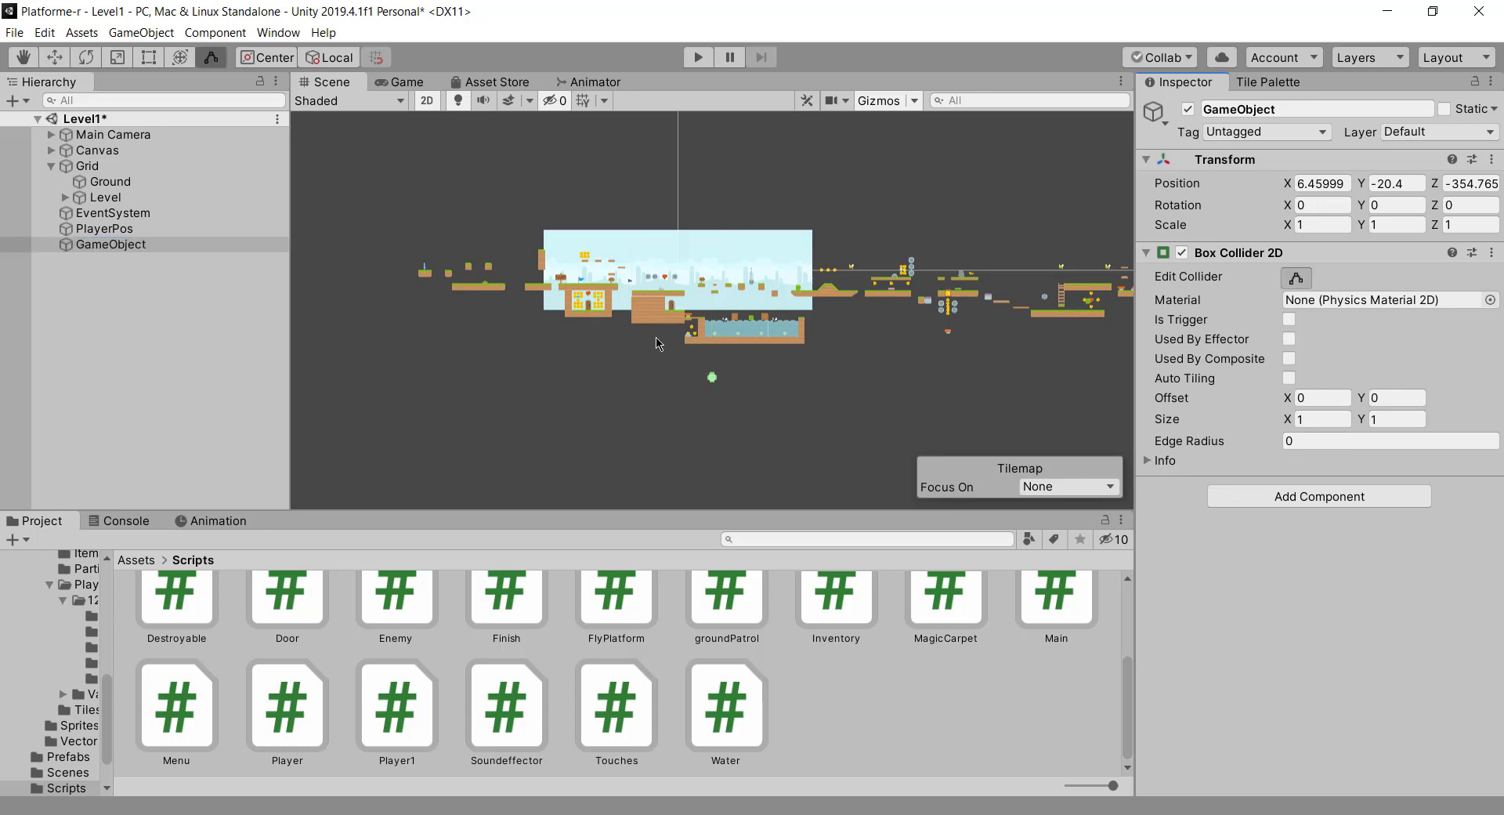
pyautogui.moveTo(711, 378)
pyautogui.mouseDown()
pyautogui.moveTo(606, 392)
pyautogui.moveTo(597, 378)
pyautogui.mouseUp()
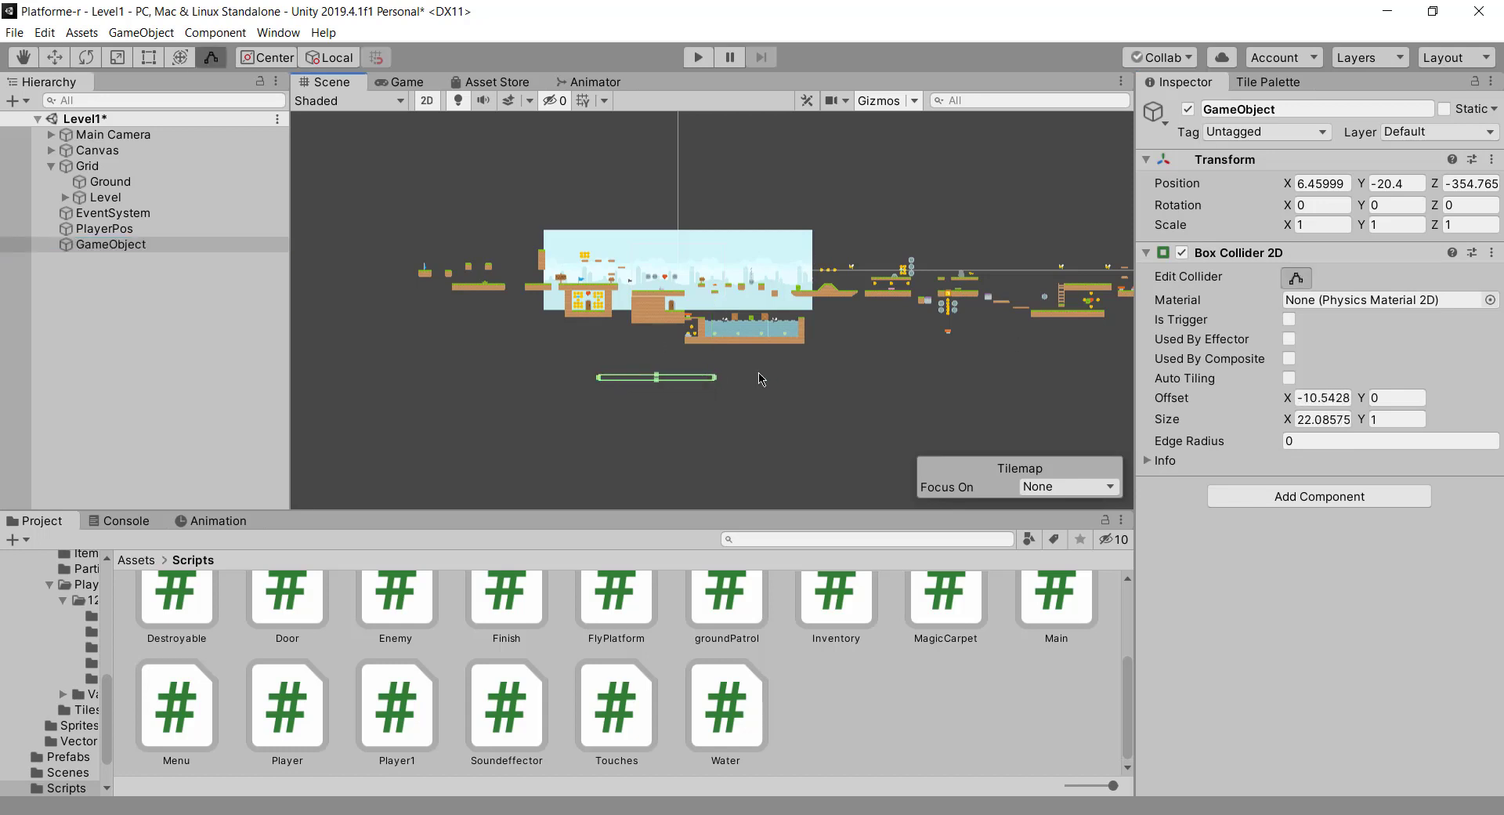
pyautogui.moveTo(715, 377); pyautogui.dragTo(824, 379)
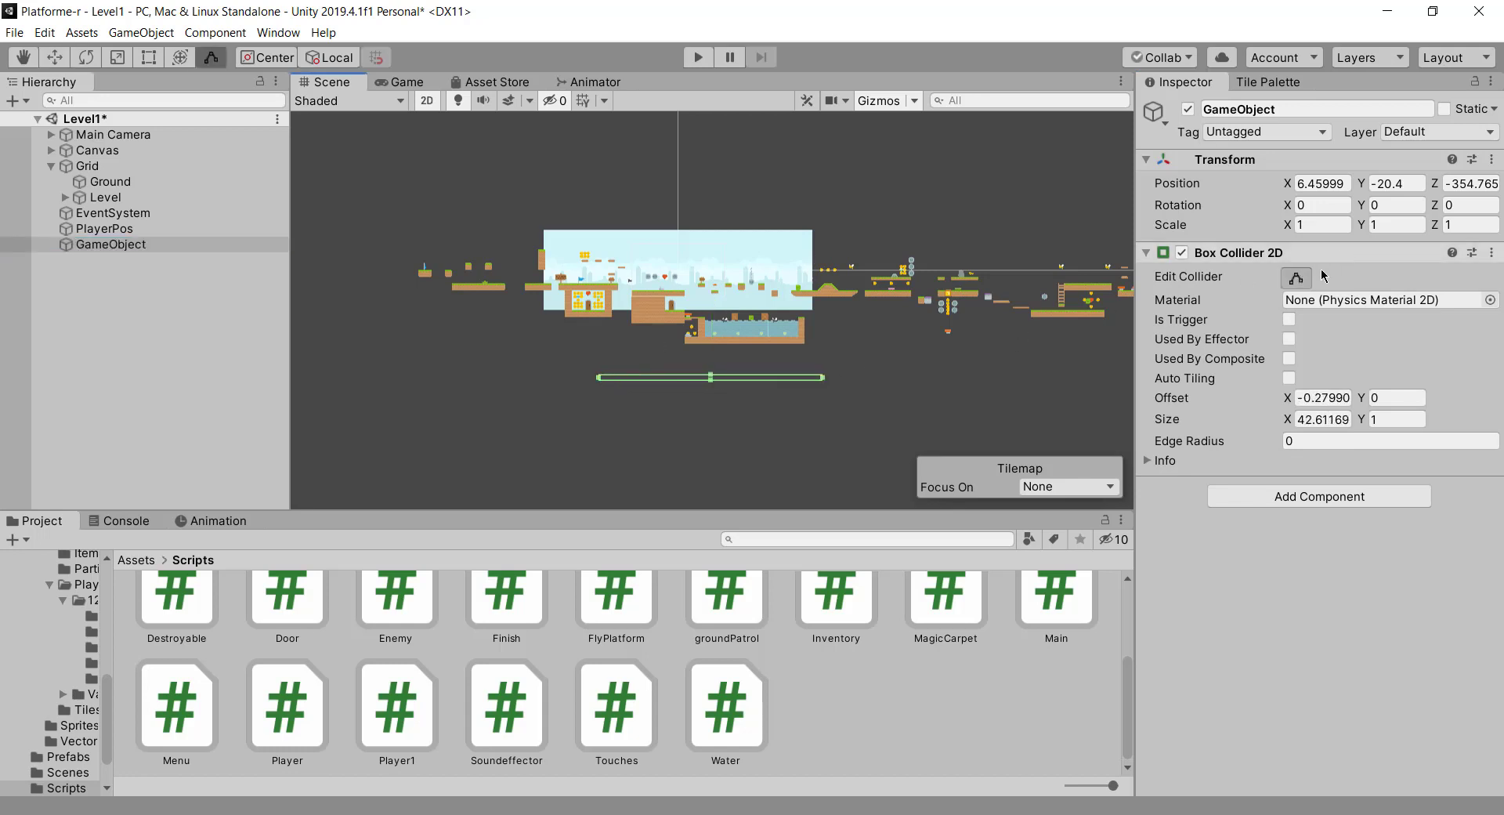
pyautogui.click(1296, 278)
pyautogui.moveTo(728, 363); pyautogui.dragTo(567, 324)
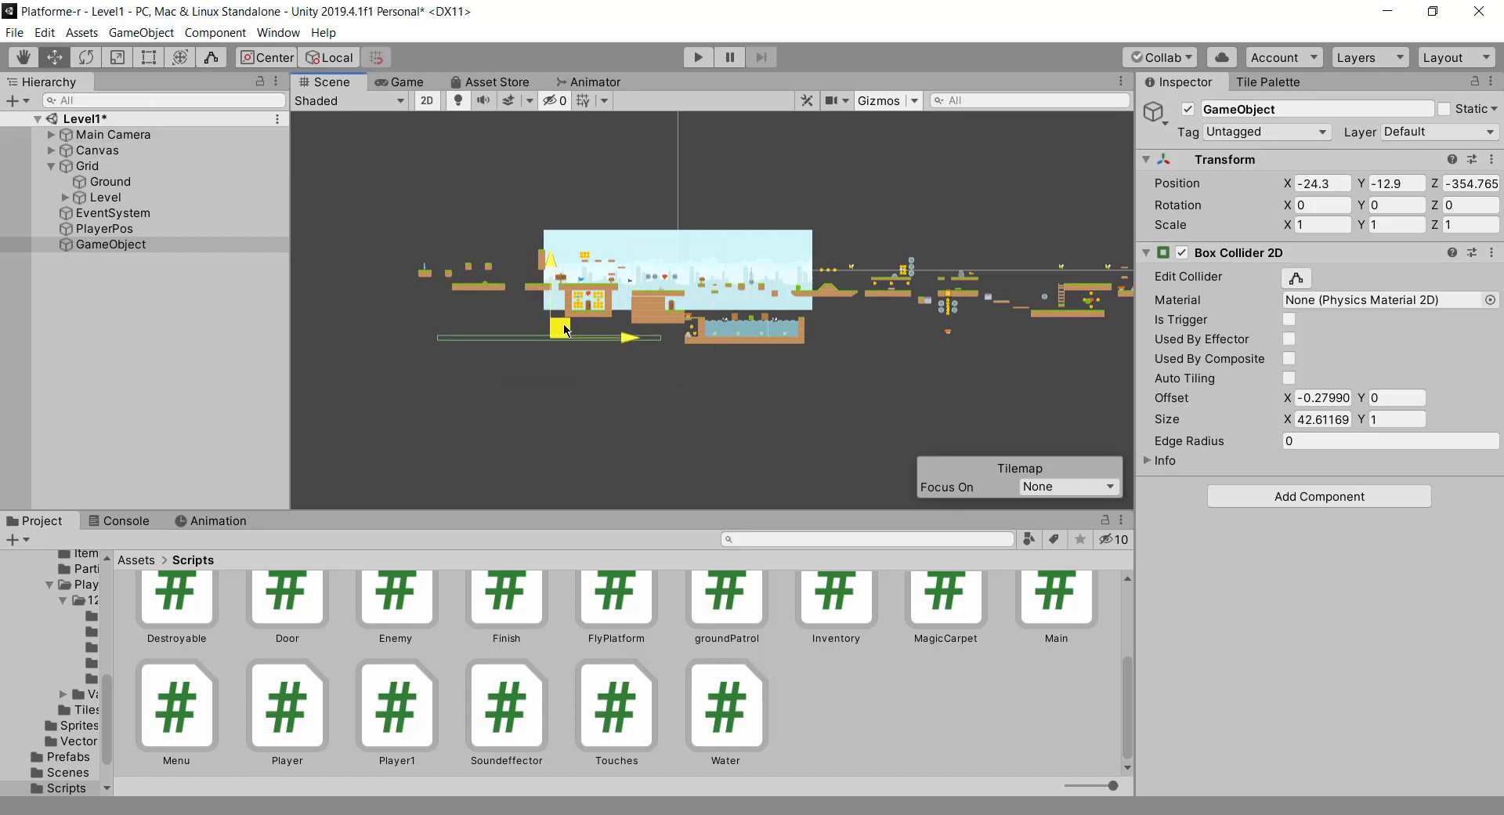
pyautogui.click(1303, 494)
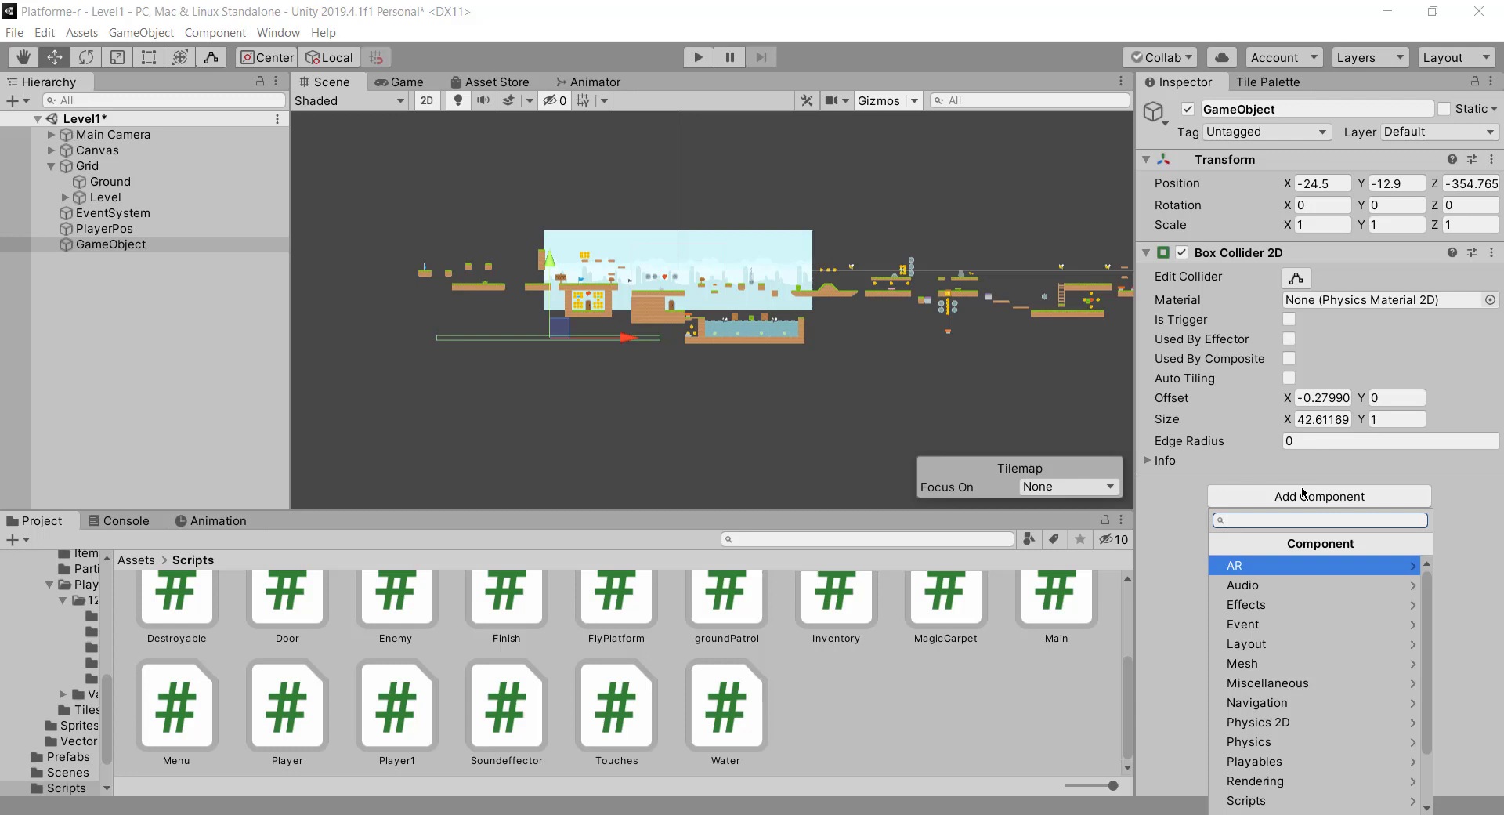
# - Create a new C# script named DeathPlatform in the Scripts folder
pyautogui.rightClick(837, 697)
pyautogui.moveTo(858, 296)
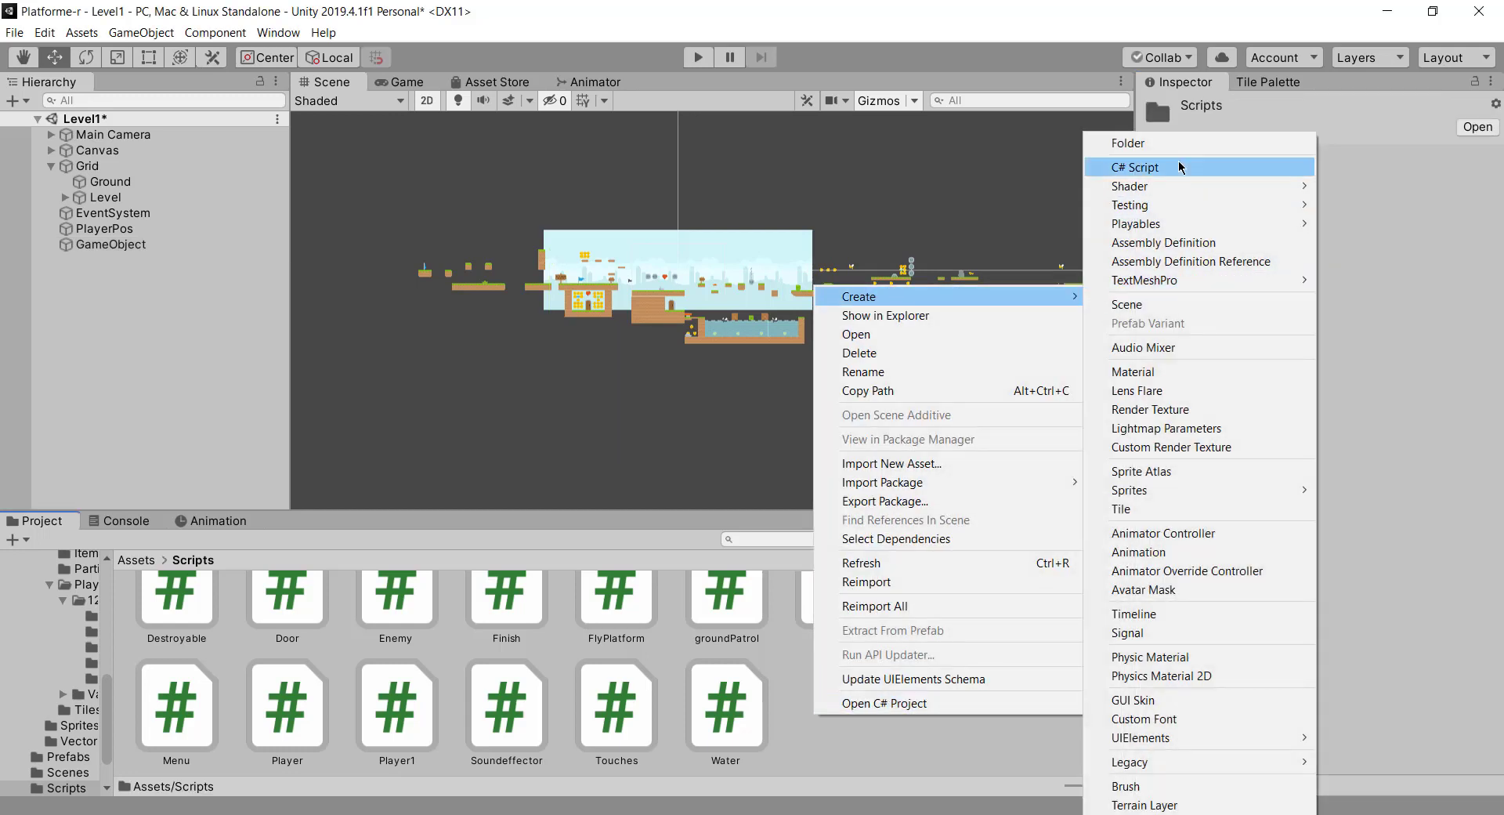
pyautogui.click(1136, 167)
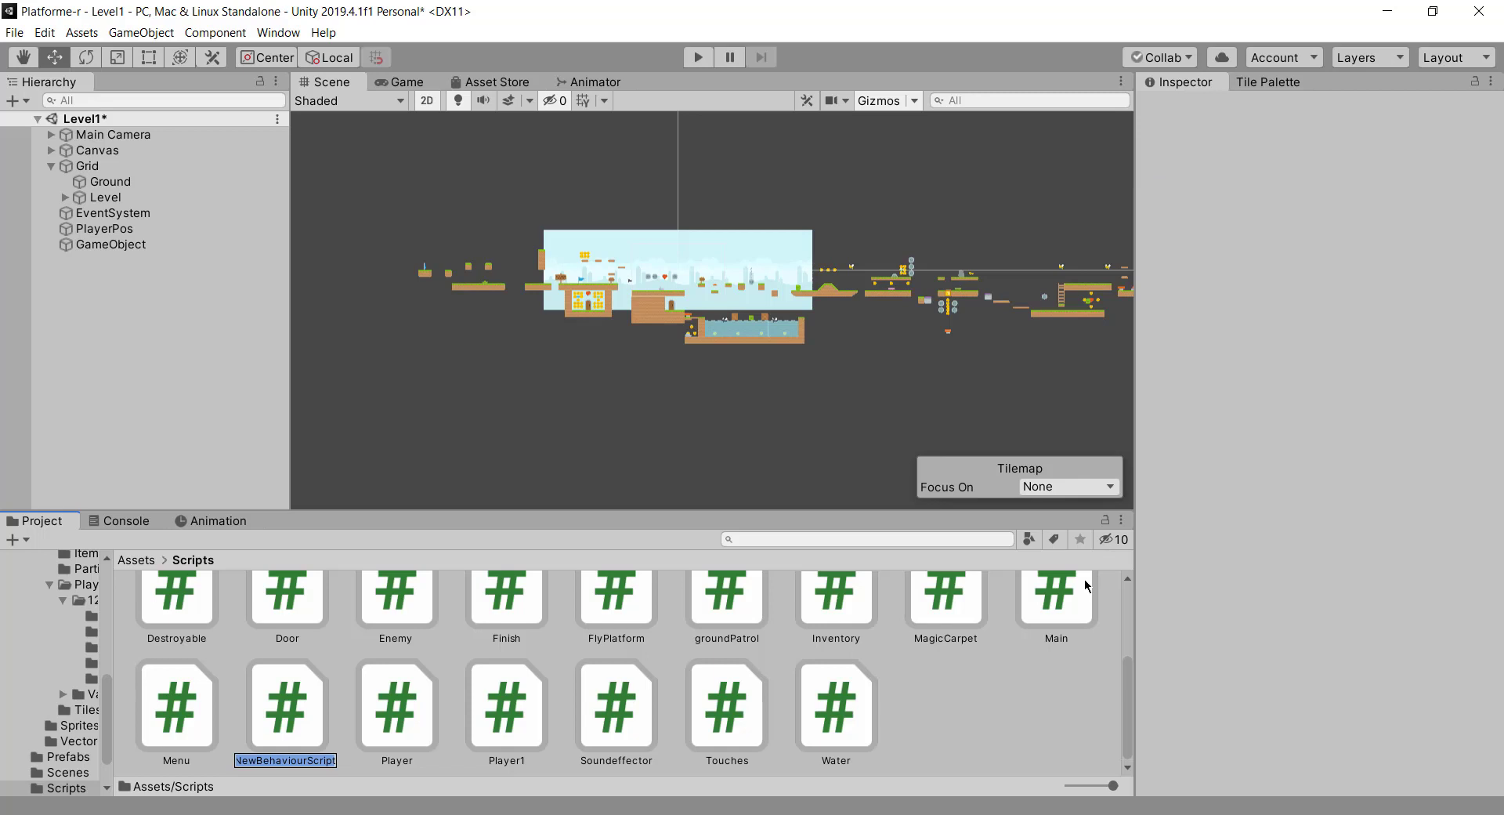
pyautogui.write('Death')
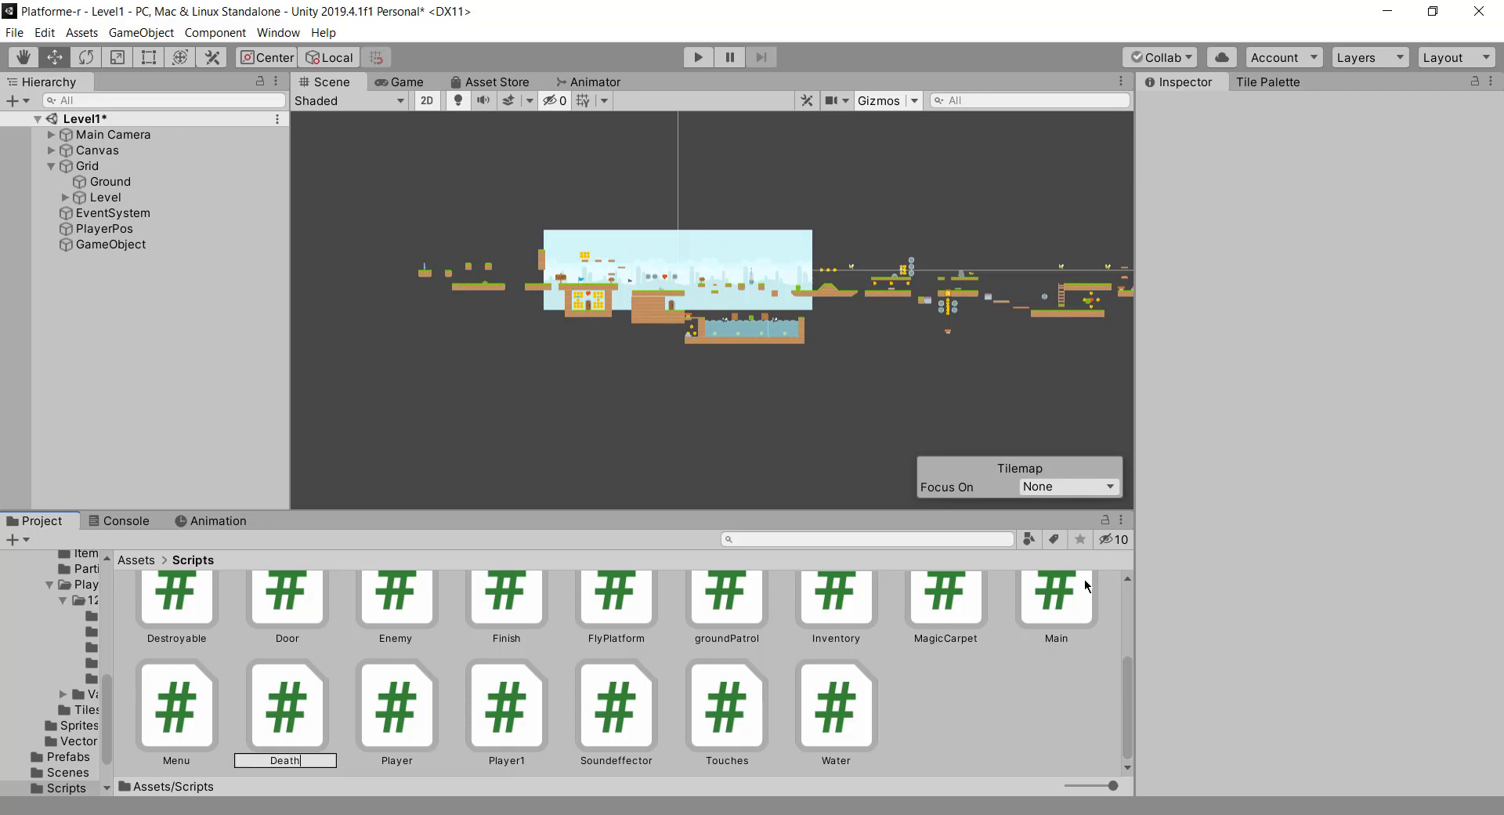
pyautogui.write('Platform')
pyautogui.press('Return')
# - Attach the DeathPlatform script to the collider GameObject
pyautogui.click(1387, 11)
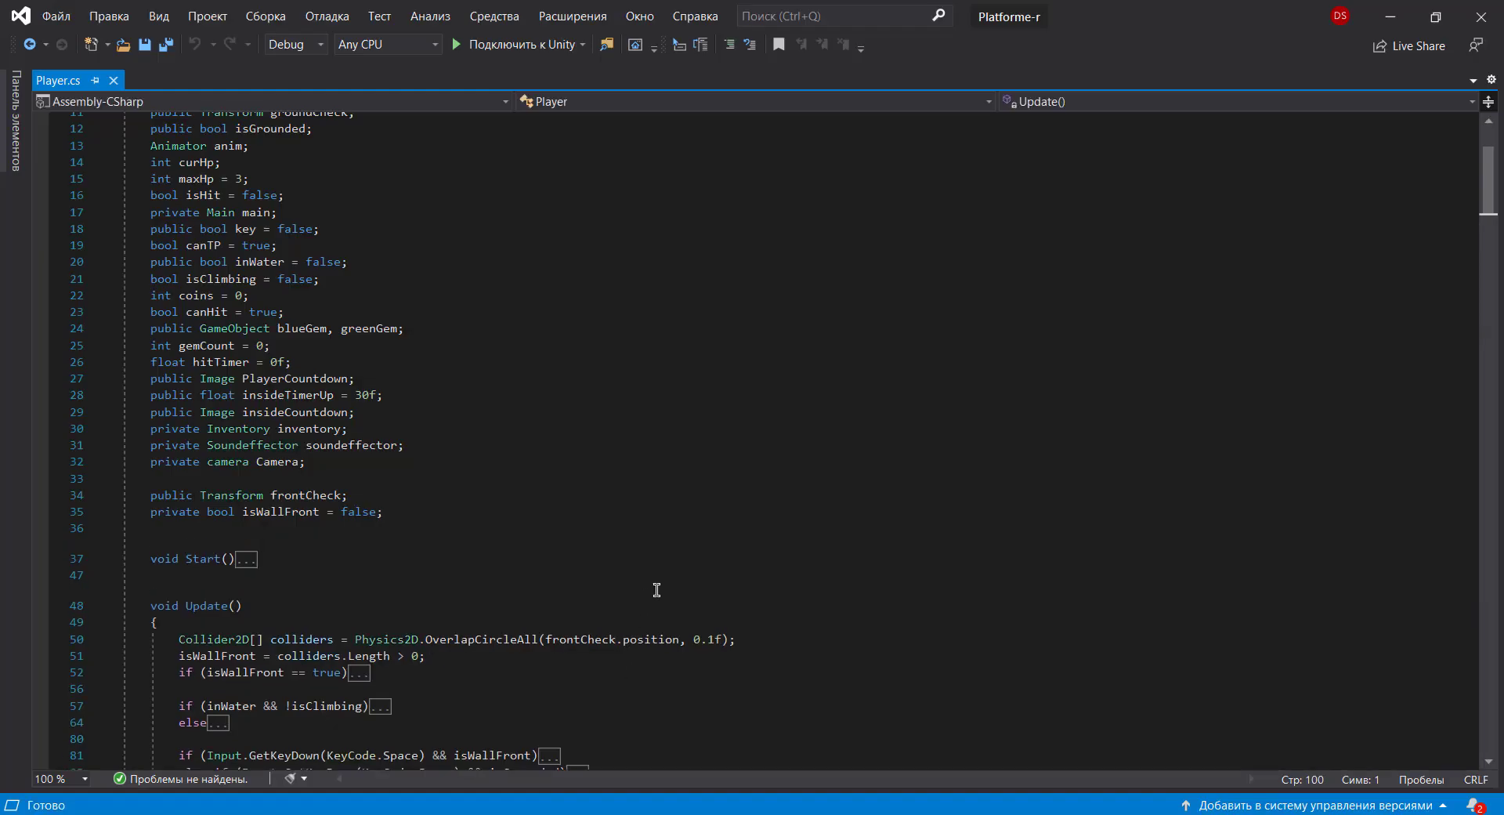
pyautogui.click(1389, 11)
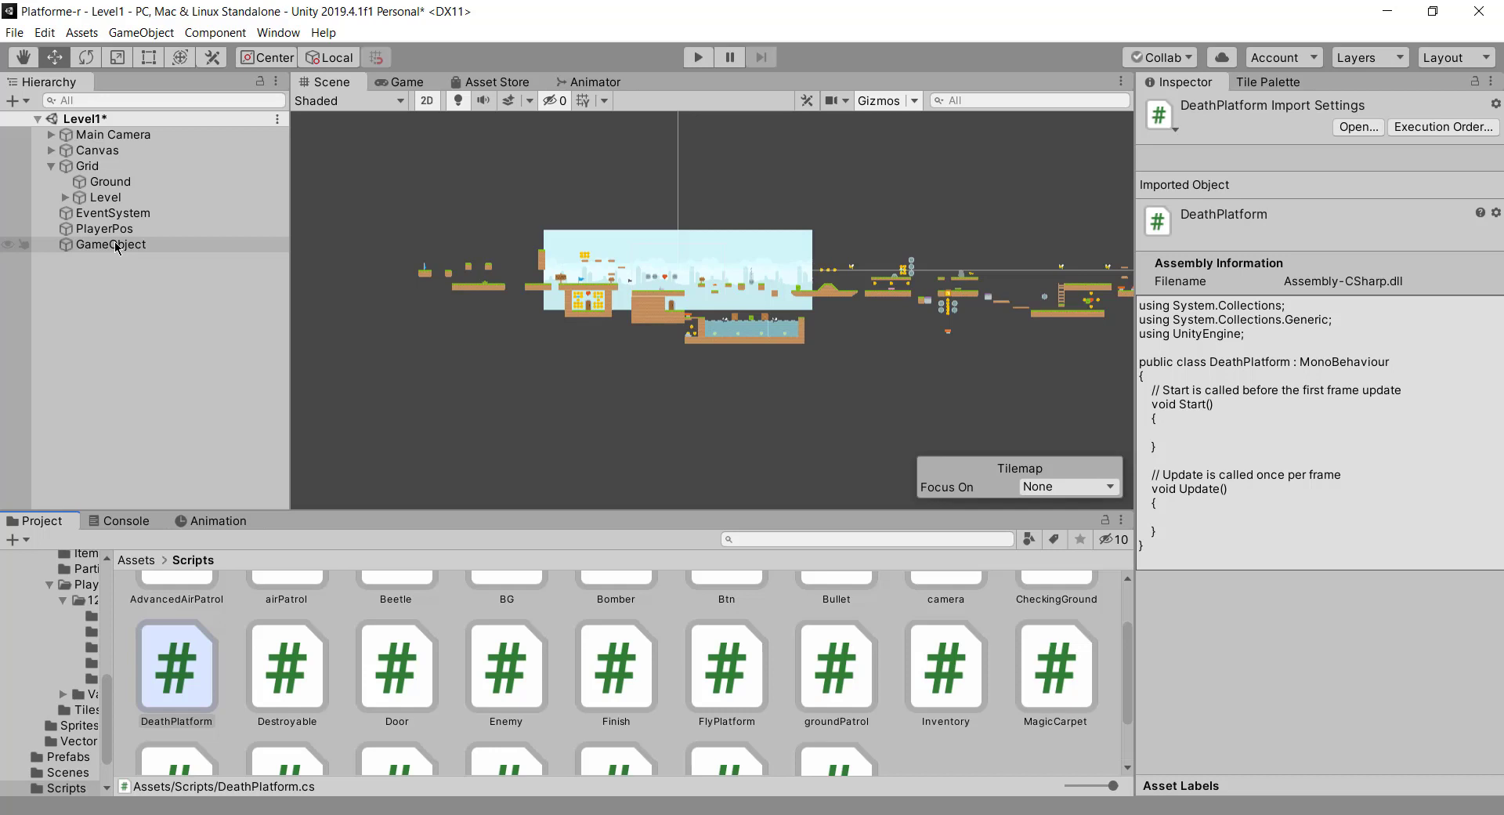
pyautogui.moveTo(177, 670); pyautogui.dragTo(117, 247)
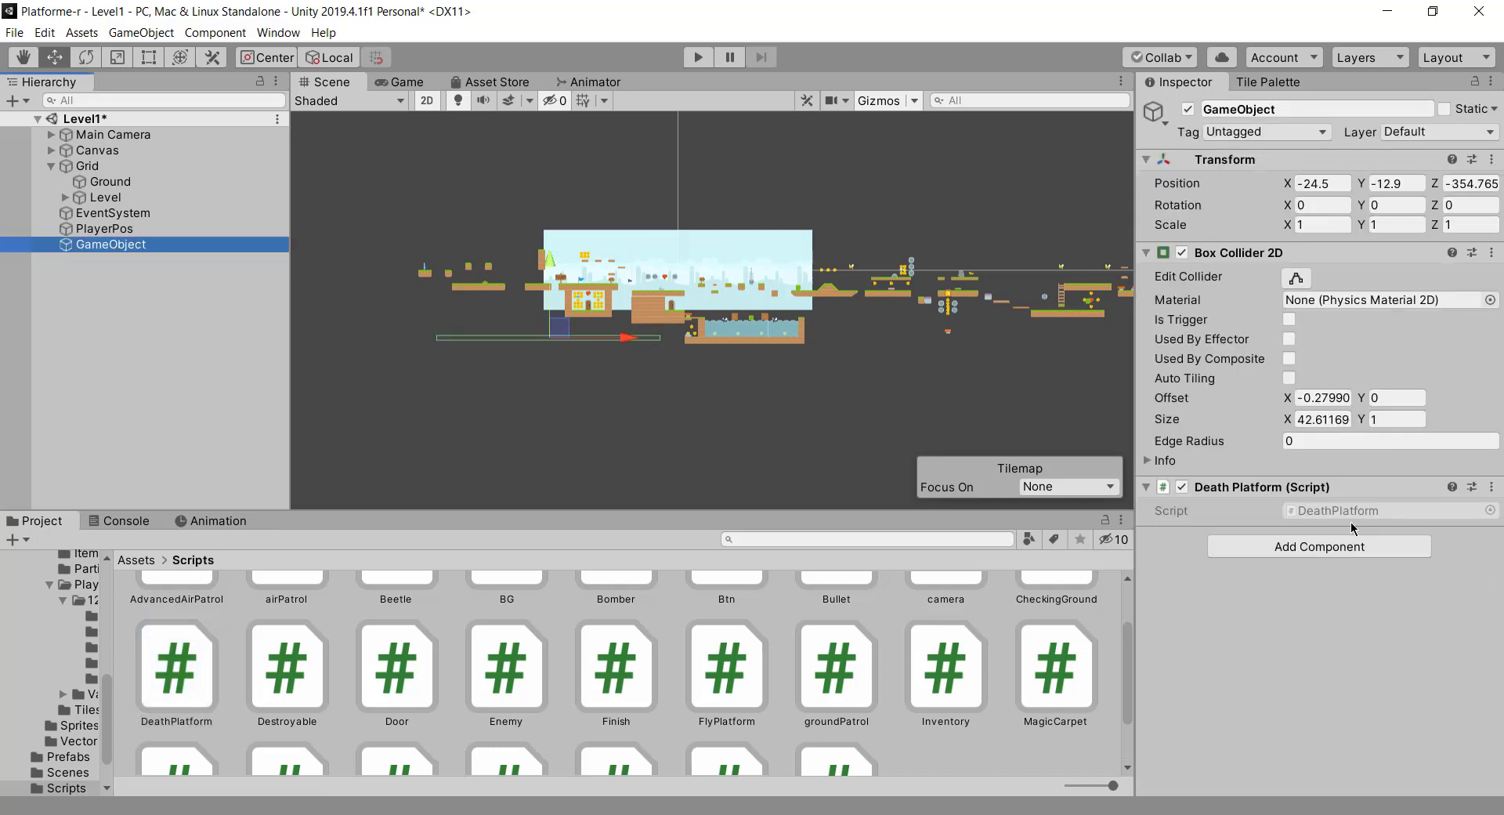
pyautogui.click(1364, 511)
# - Open DeathPlatform.cs and replace the template Start/Update with an OnTriggerEnter2D(Collider2D collision) method
pyautogui.doubleClick(1364, 511)
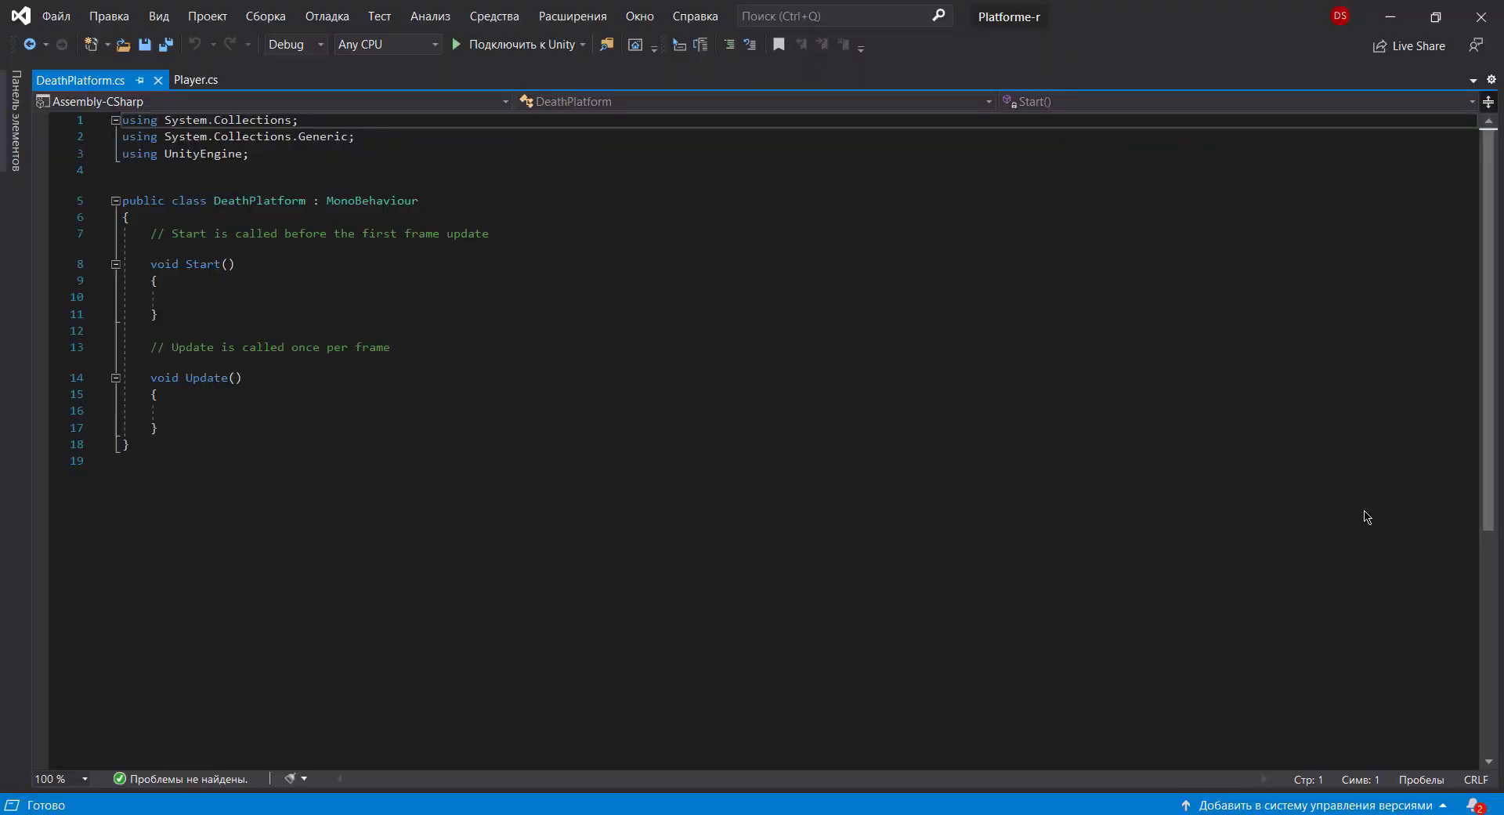
pyautogui.moveTo(172, 410); pyautogui.dragTo(147, 237)
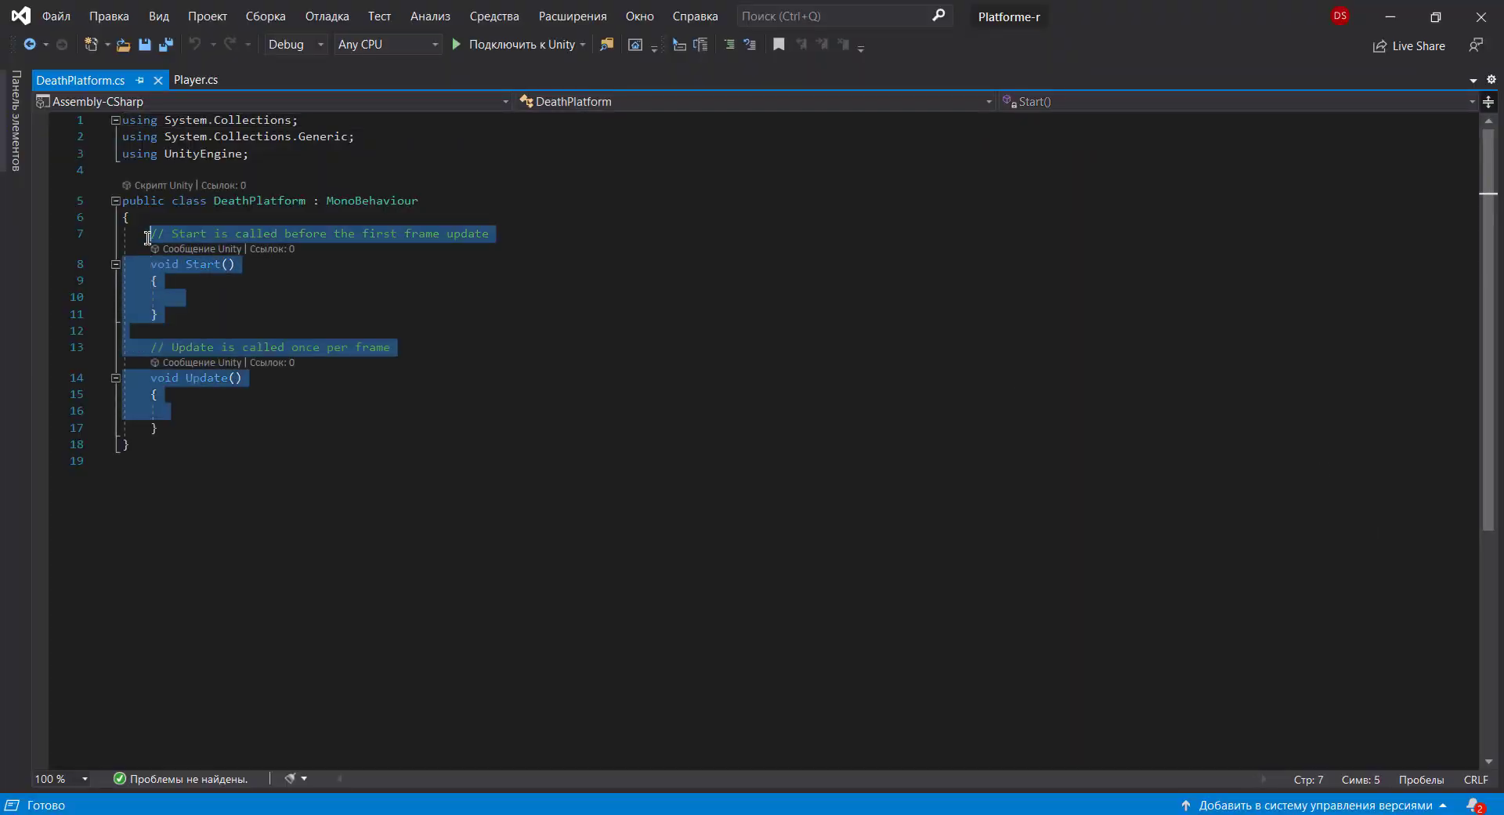
pyautogui.moveTo(157, 427); pyautogui.dragTo(151, 234)
pyautogui.write('p')
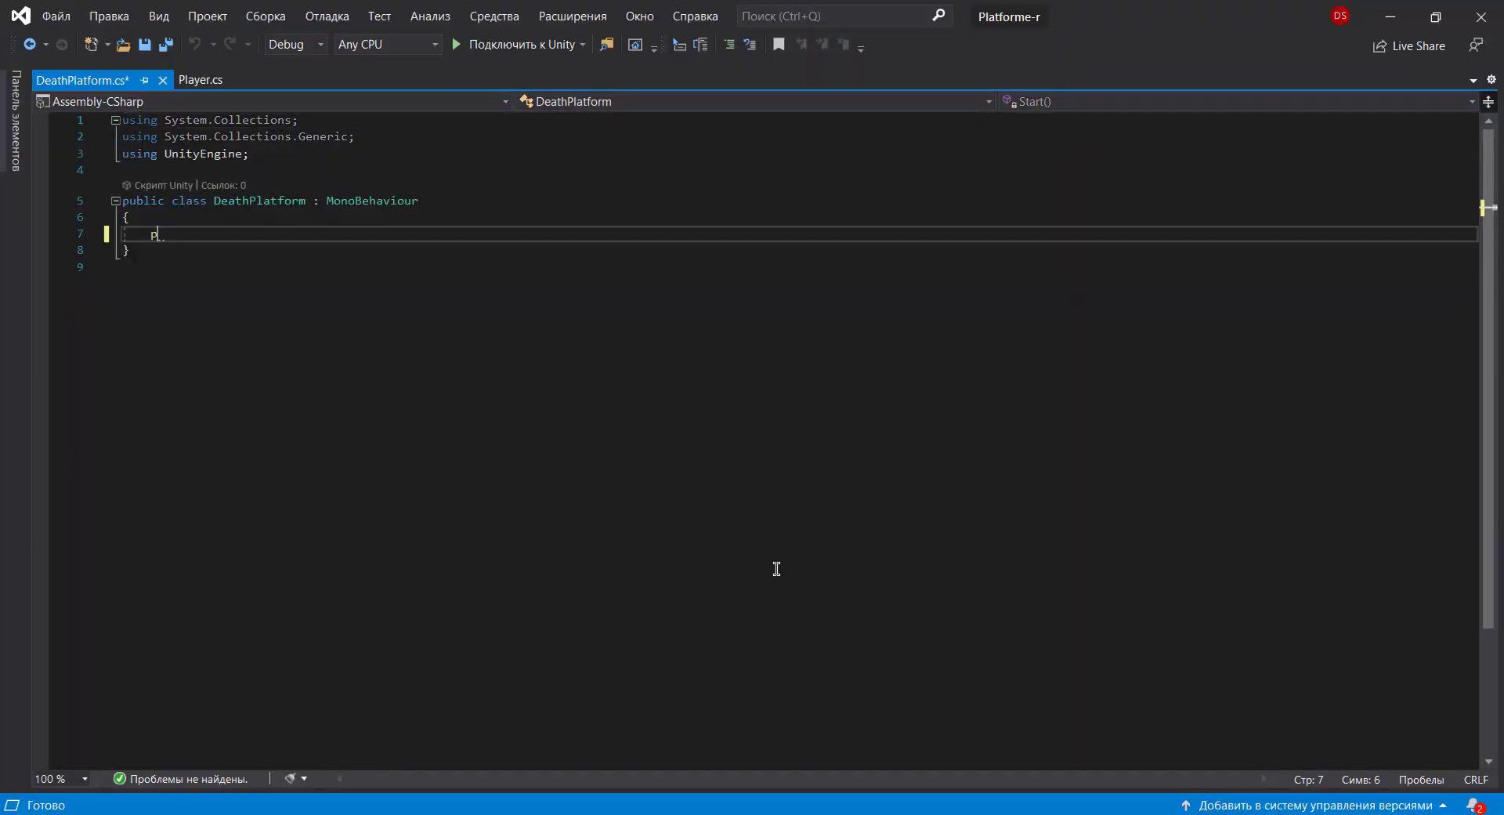
pyautogui.write('rivate void ')
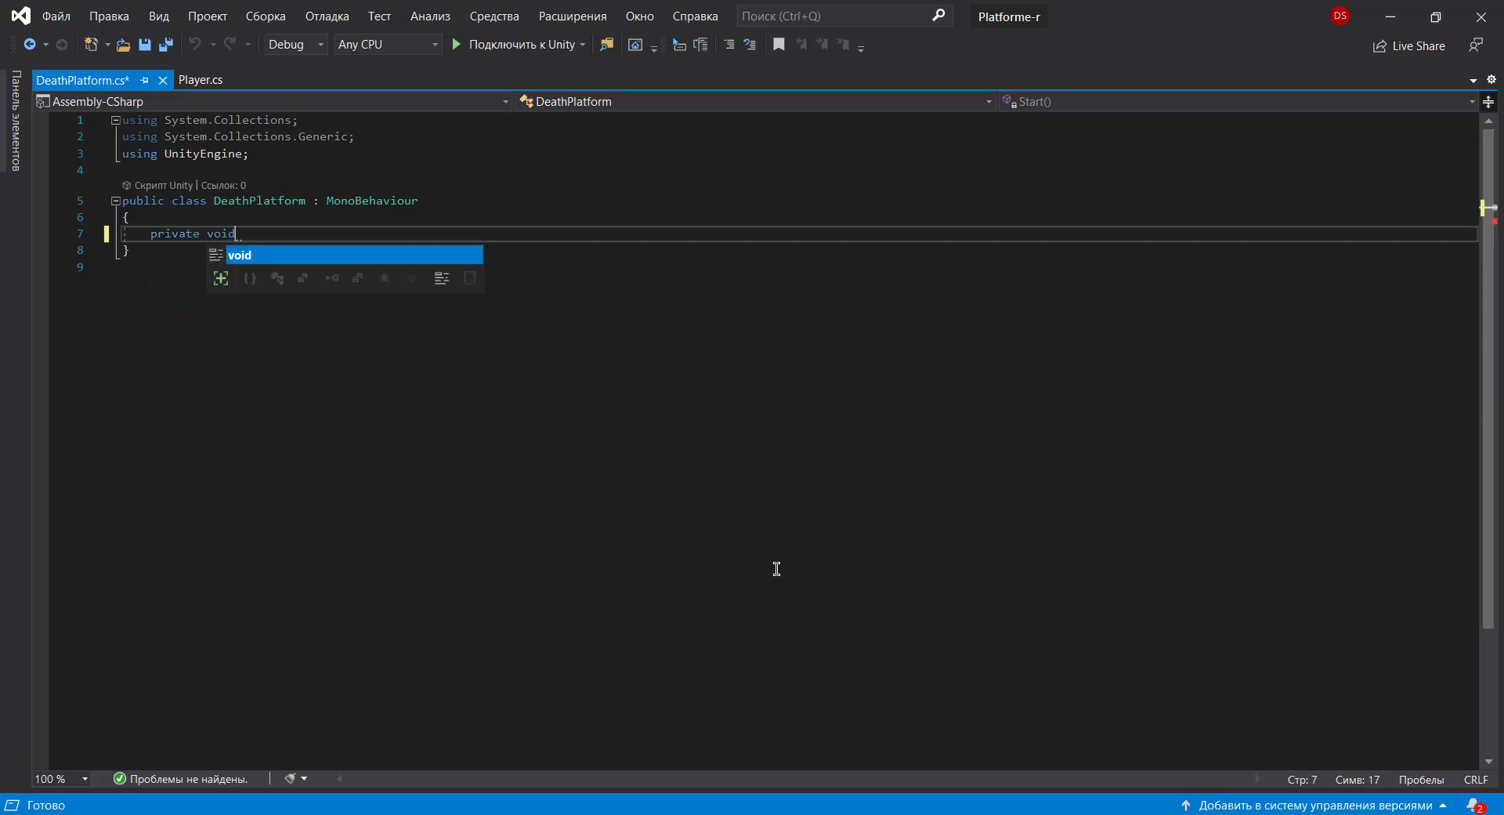
pyautogui.write('On')
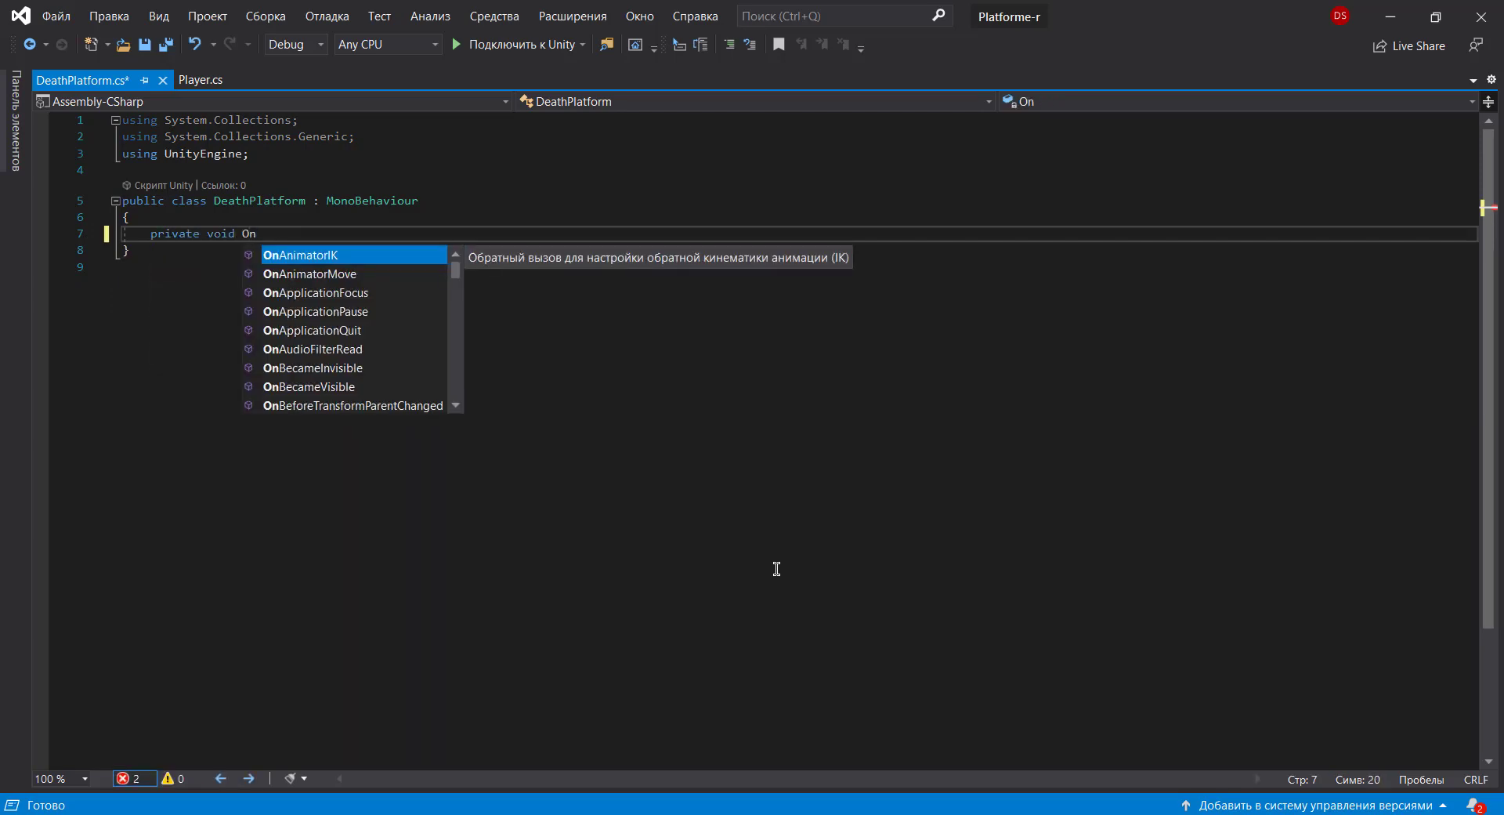
pyautogui.write('Tri')
pyautogui.press('Return')
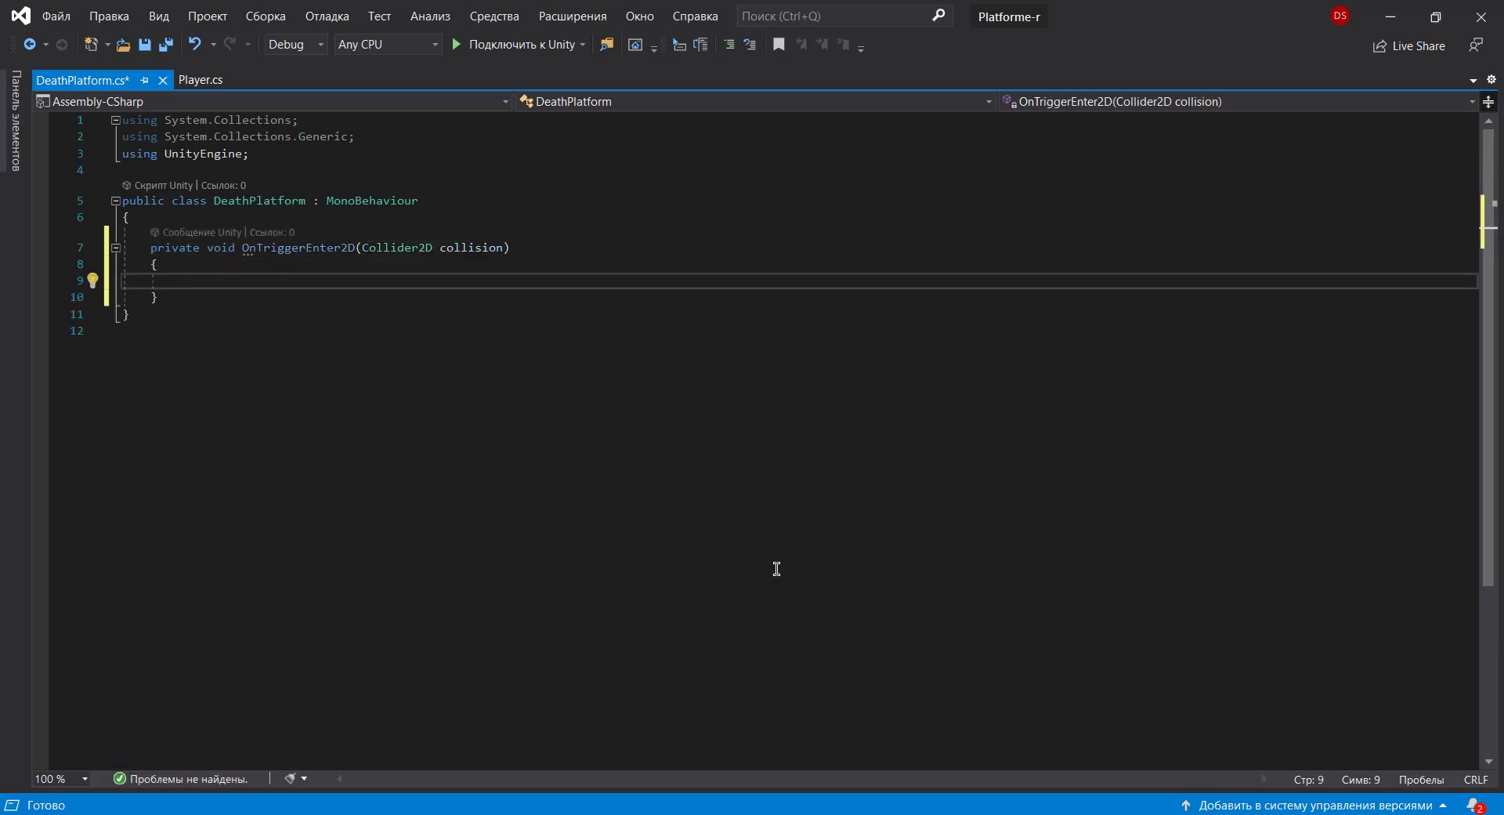
# - Add an if (collision.gameObject.tag == "Player") check inside OnTriggerEnter2D
pyautogui.write('if (c')
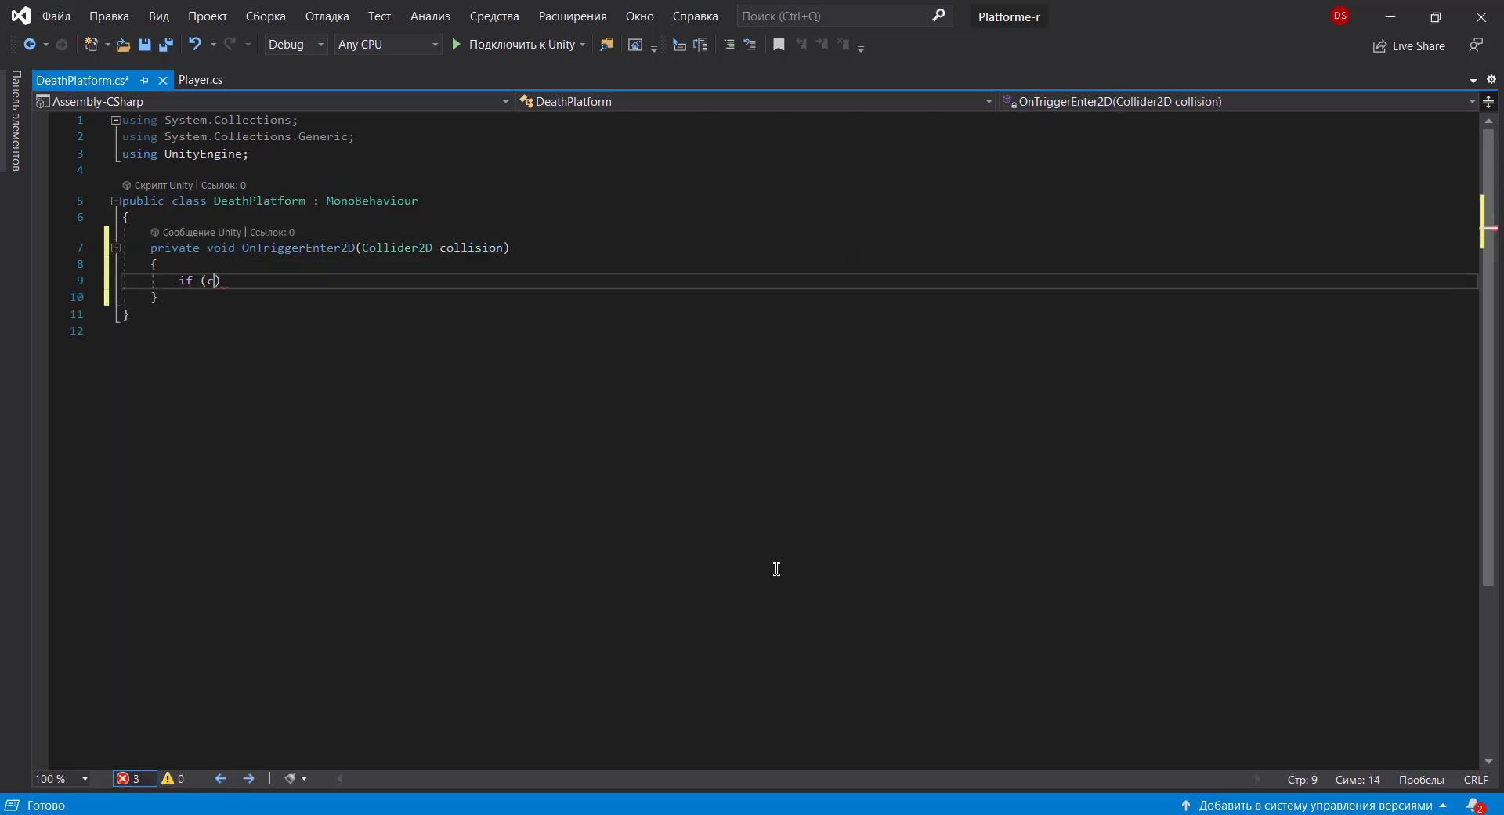
pyautogui.write('oll')
pyautogui.press('Tab')
pyautogui.write('.')
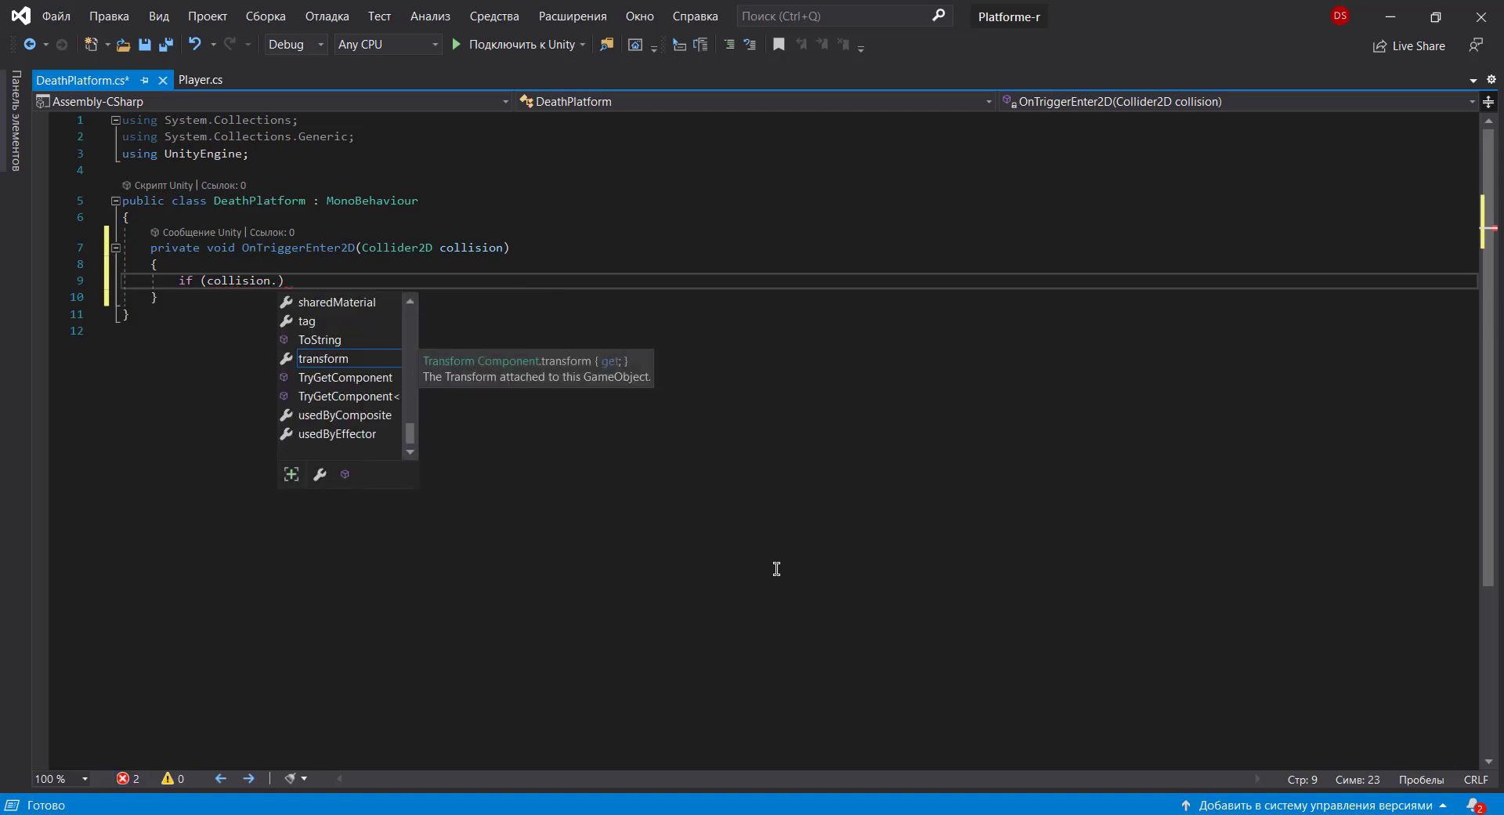
pyautogui.write('gameObject.ta')
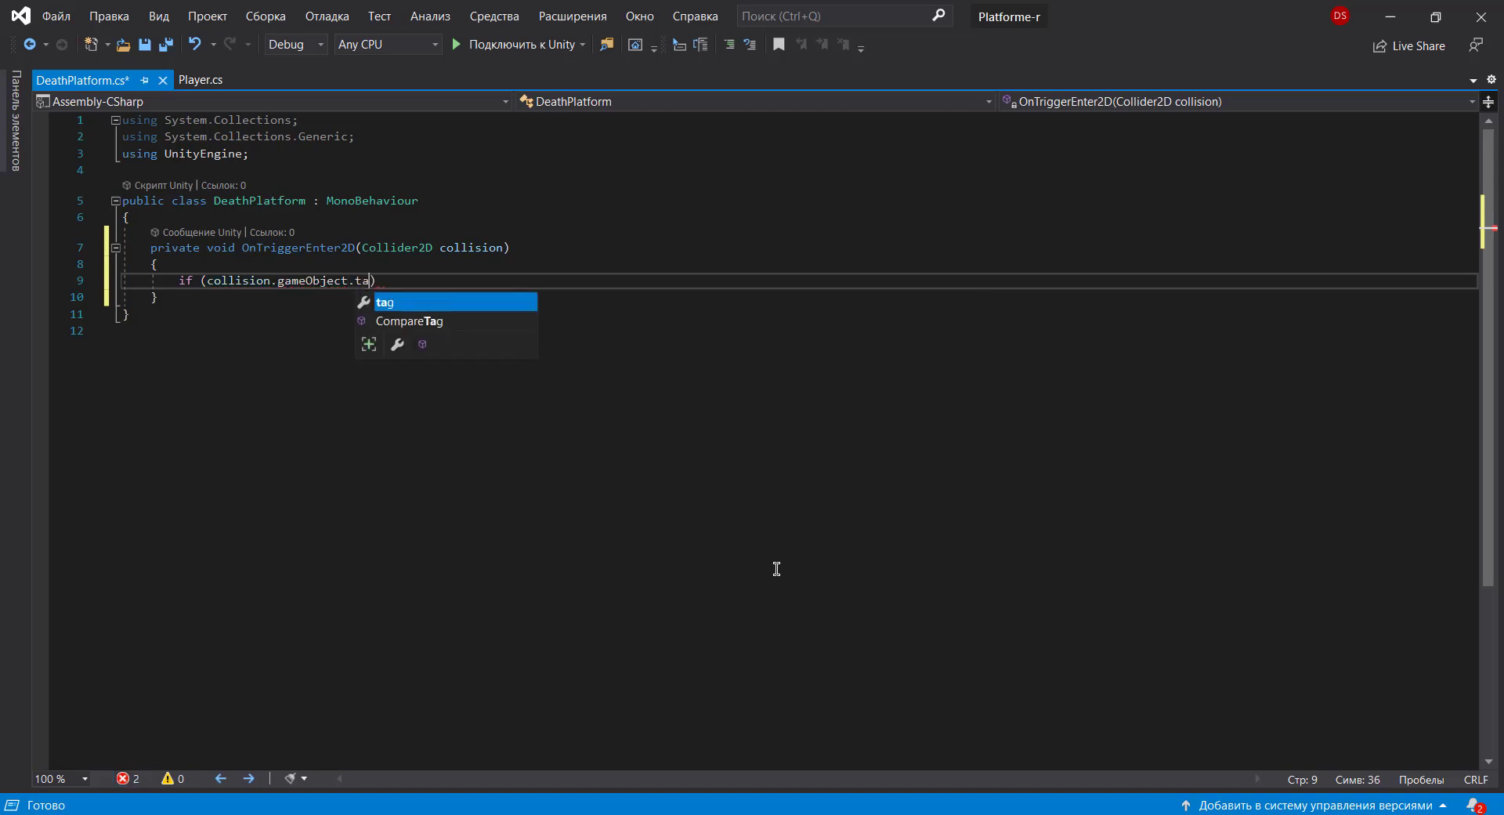
pyautogui.press('Tab')
pyautogui.write('== ""')
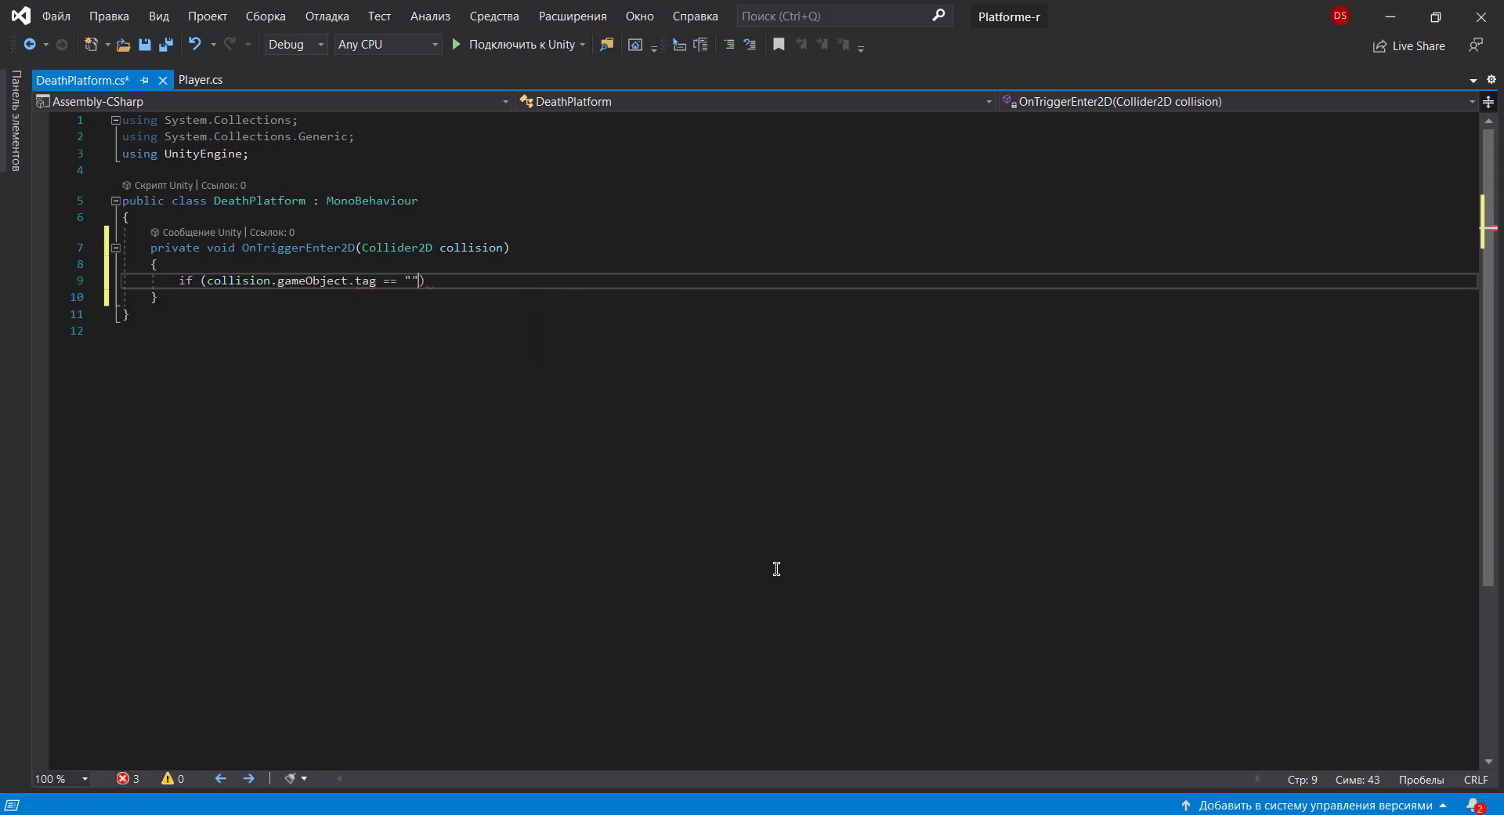
pyautogui.write('Player')
pyautogui.press('Right')
pyautogui.press('Right')
pyautogui.press('Return')
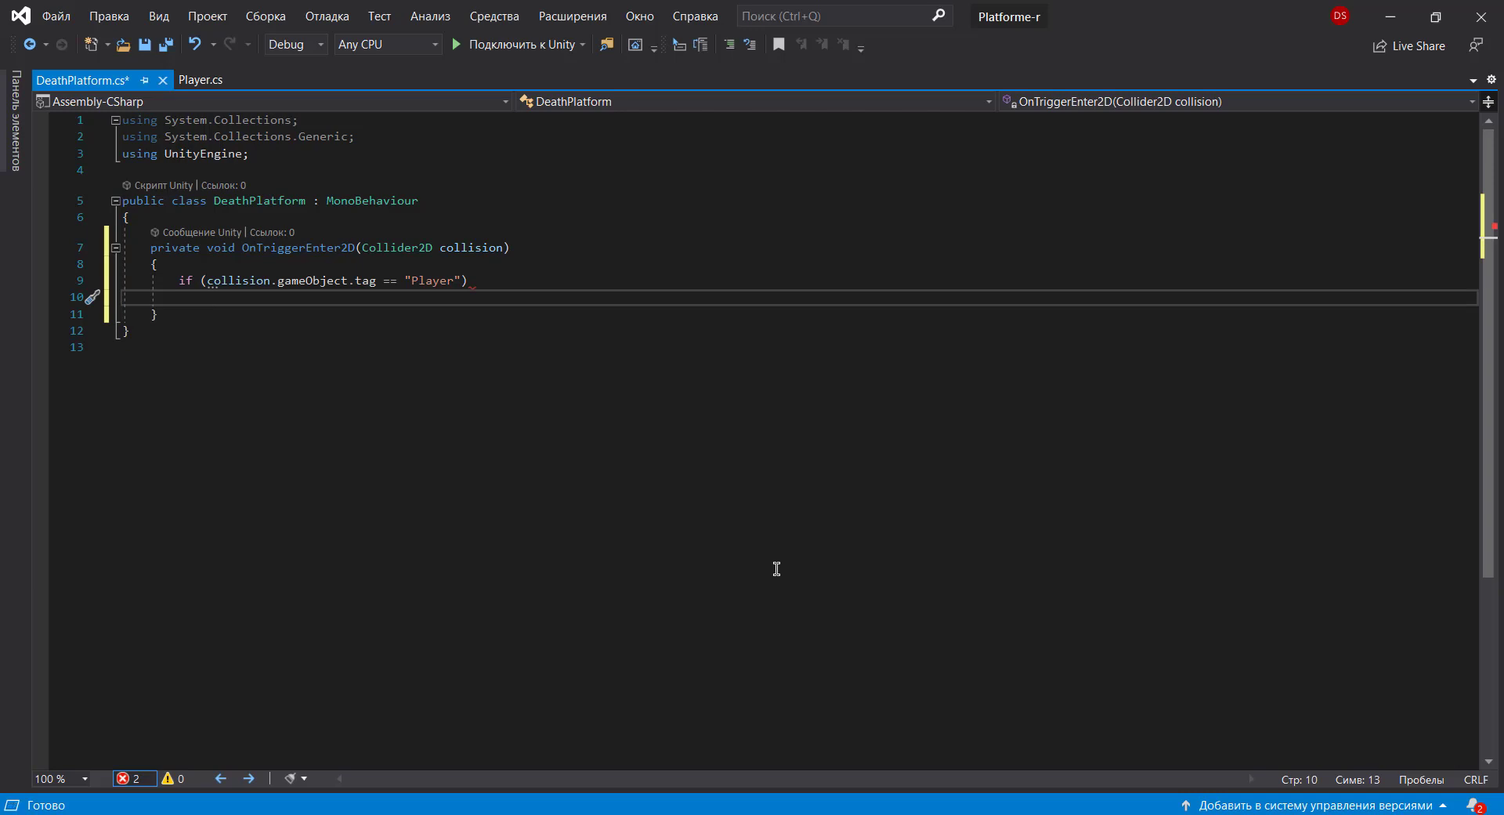
# - Inside the check, call collision.gameObject.GetComponent<Player>().RecountHp(-3) and save the script
pyautogui.write('co')
pyautogui.press('Tab')
pyautogui.write('.')
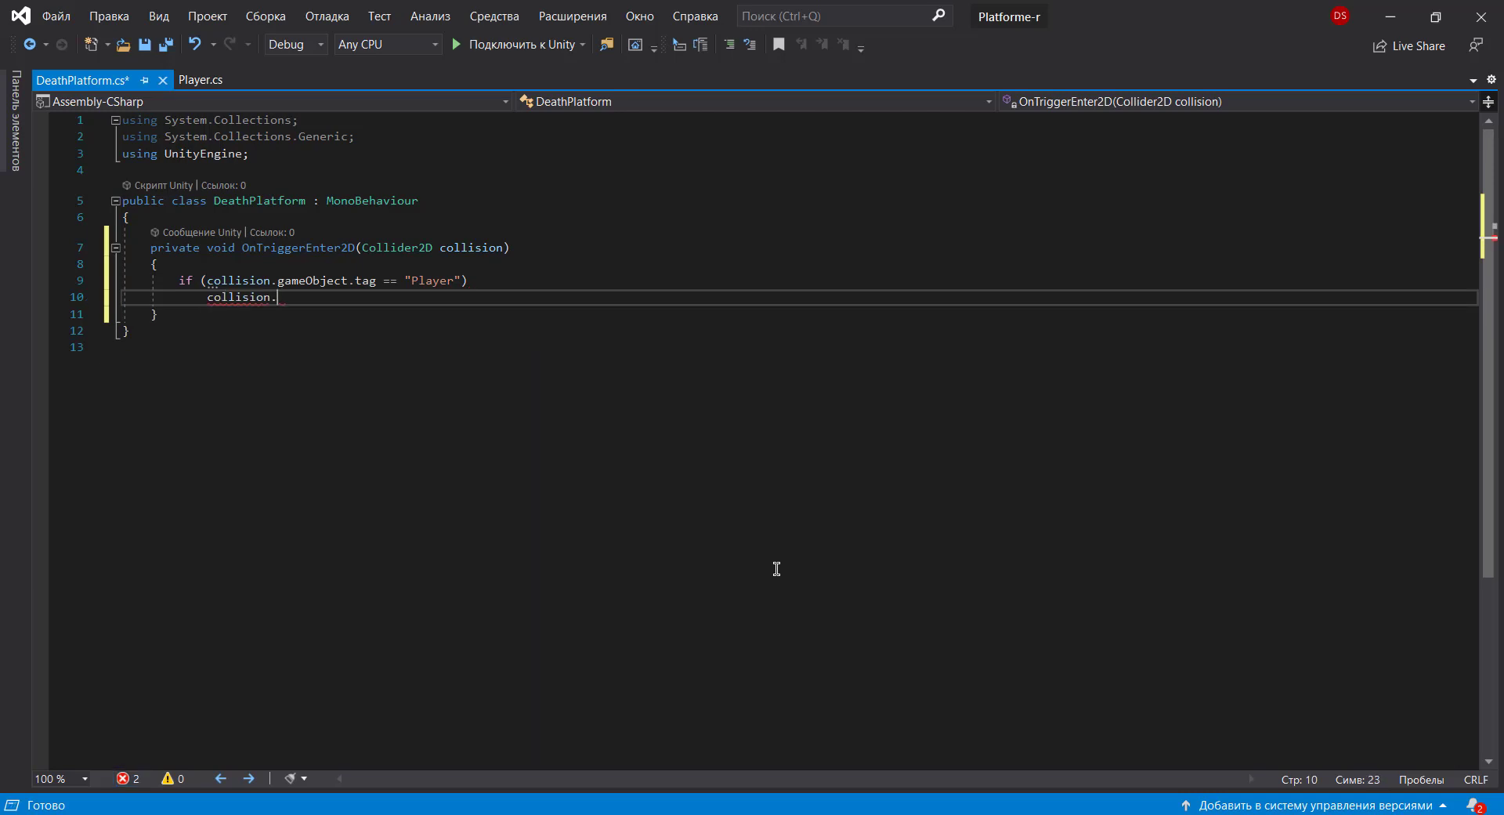
pyautogui.write('ga')
pyautogui.press('Tab')
pyautogui.write('.')
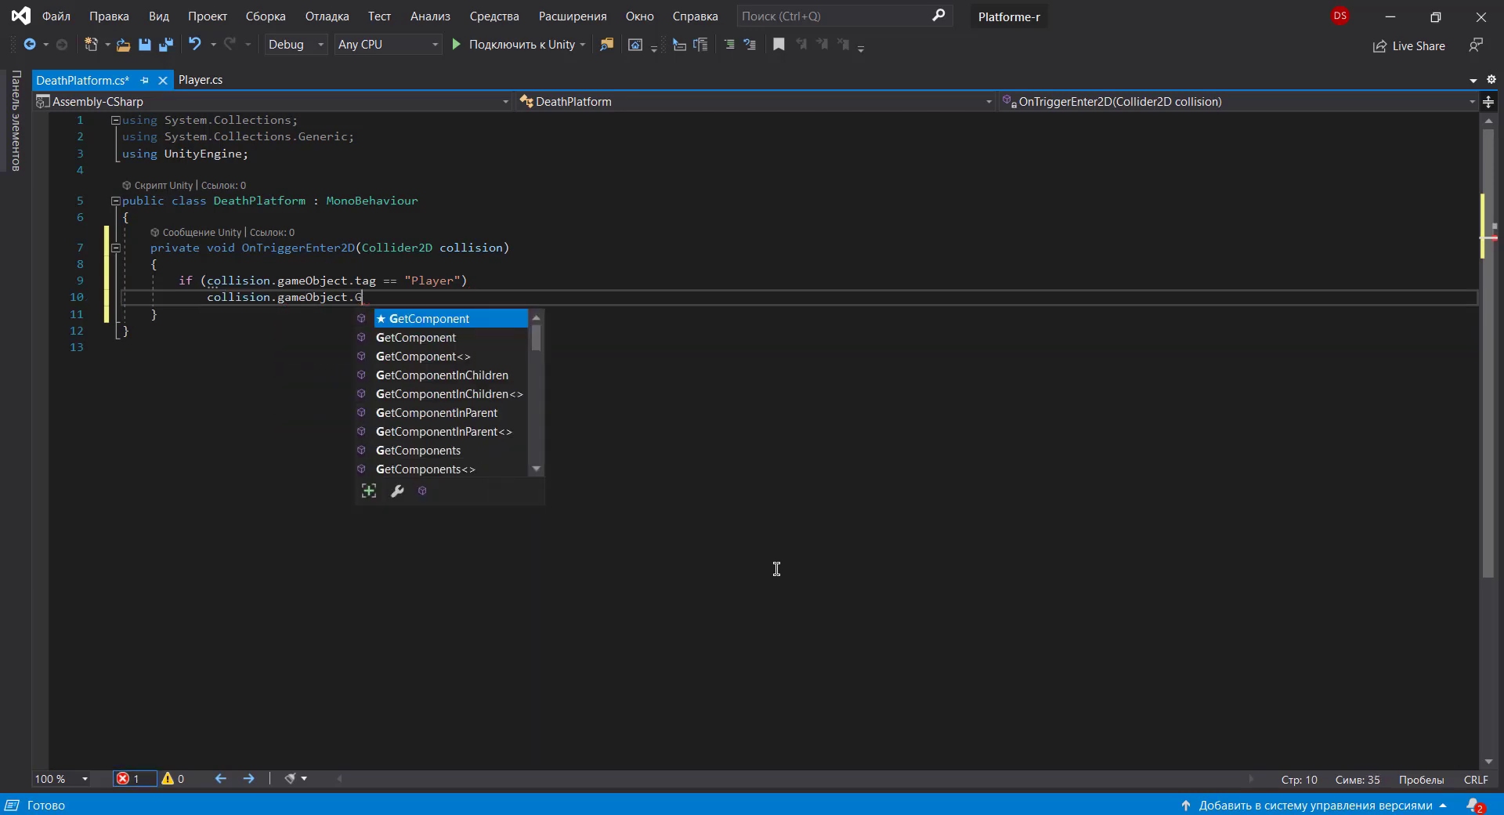
pyautogui.write('G')
pyautogui.press('Tab')
pyautogui.write('<')
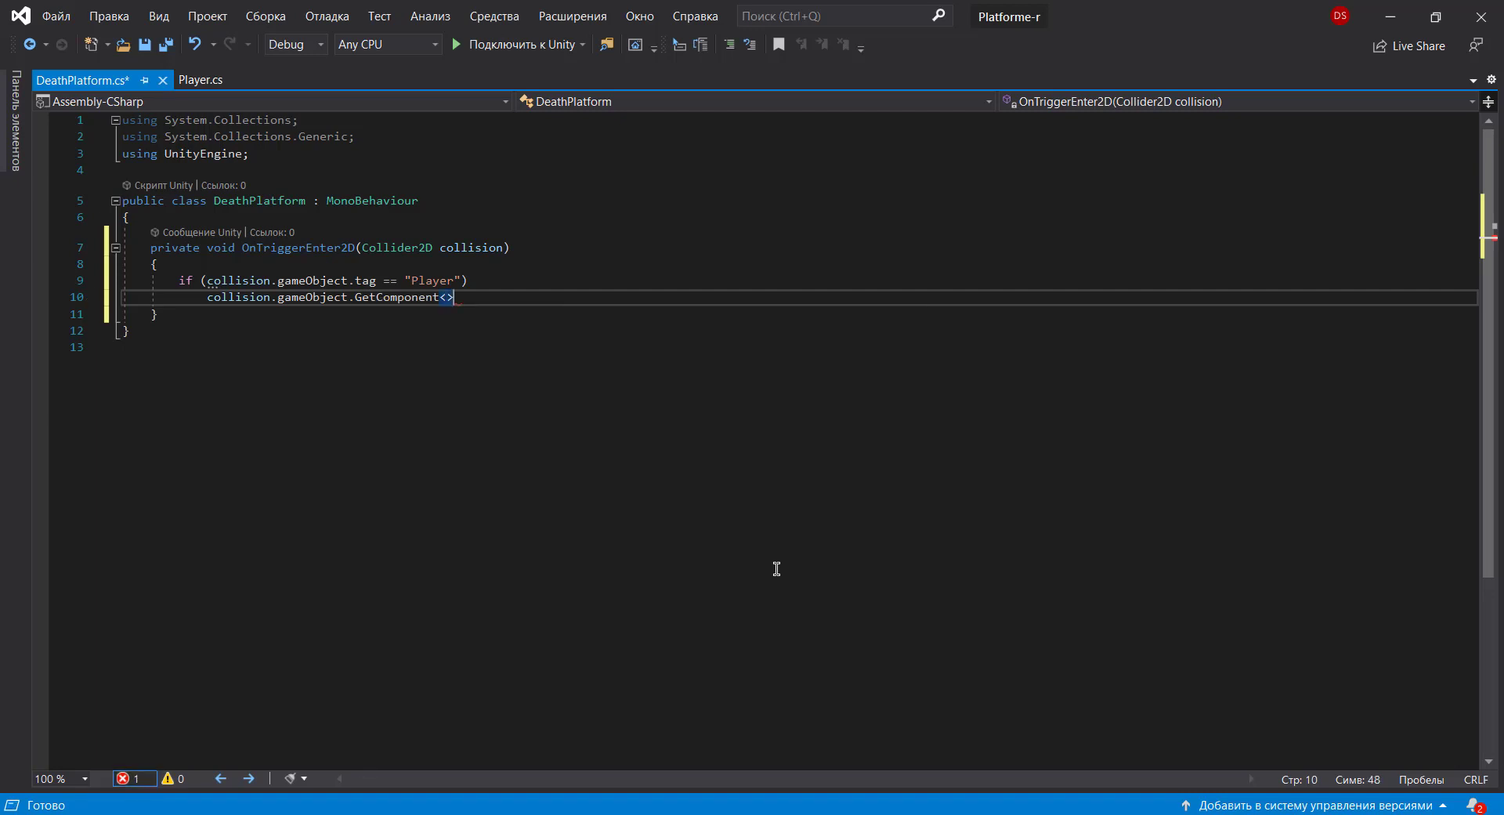
pyautogui.write('Pla')
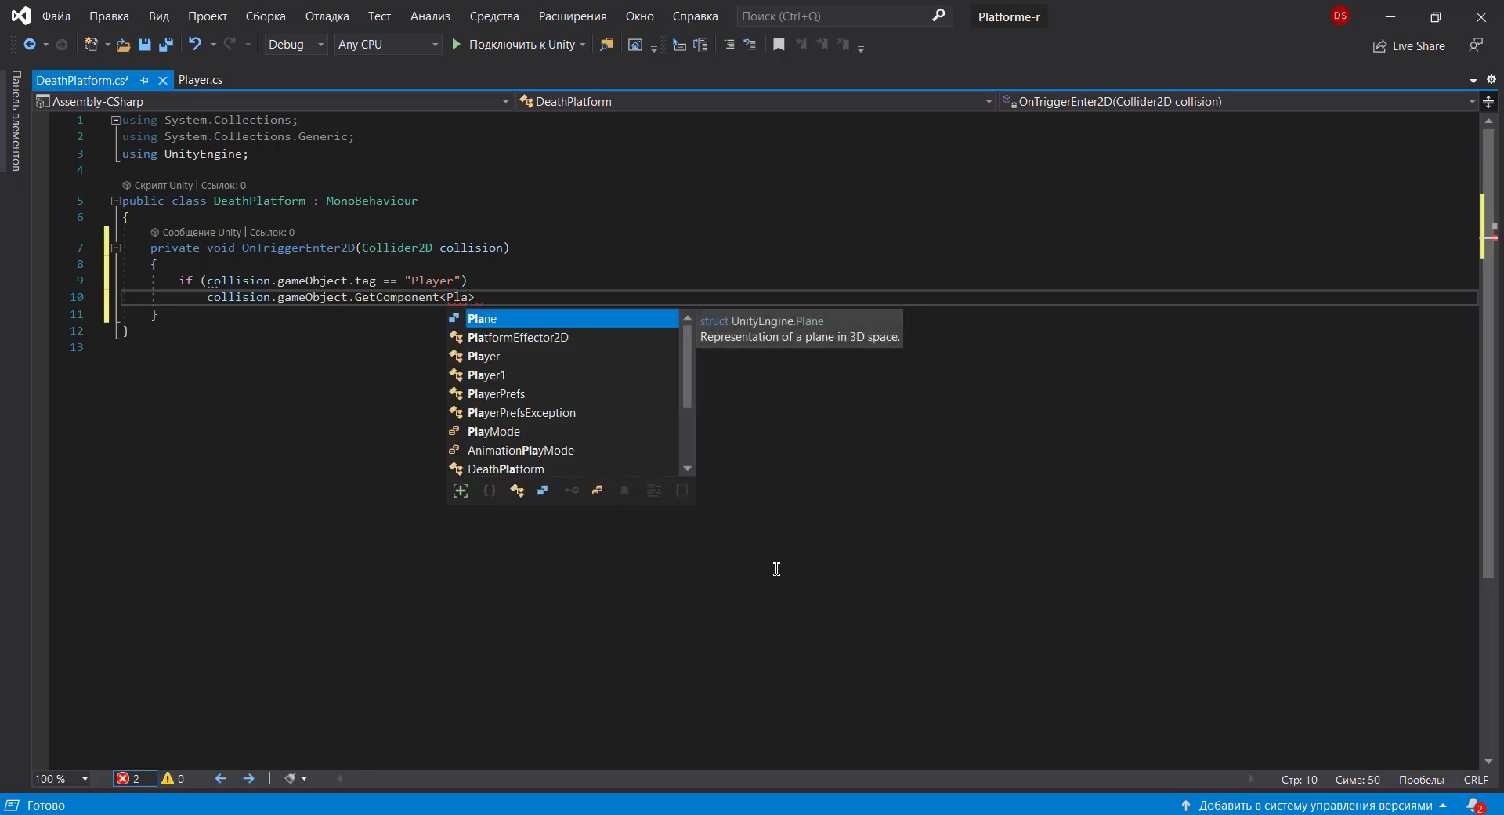
pyautogui.press('Down')
pyautogui.press('Down')
pyautogui.write('>')
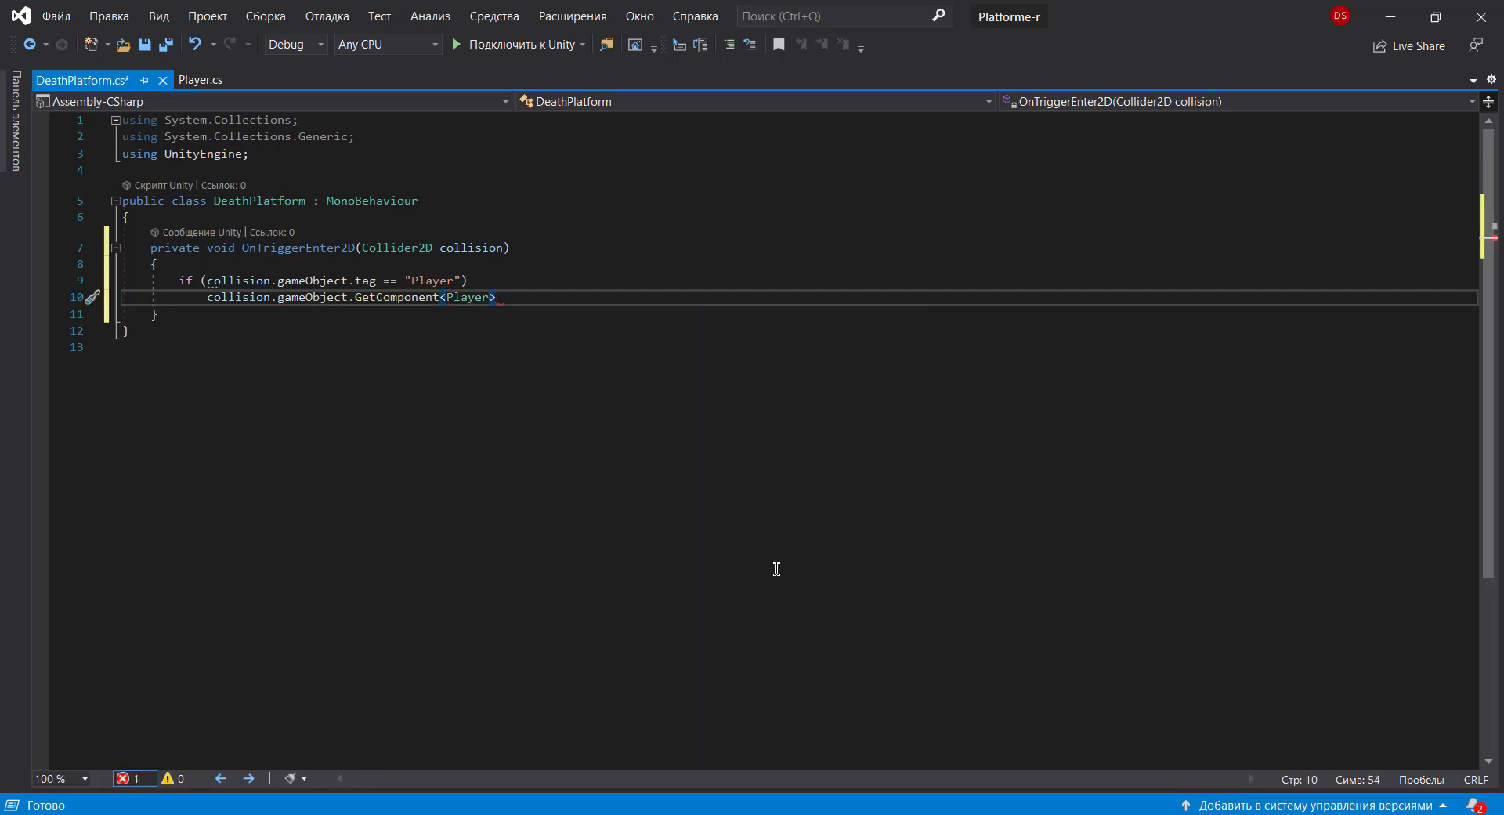
pyautogui.write('().')
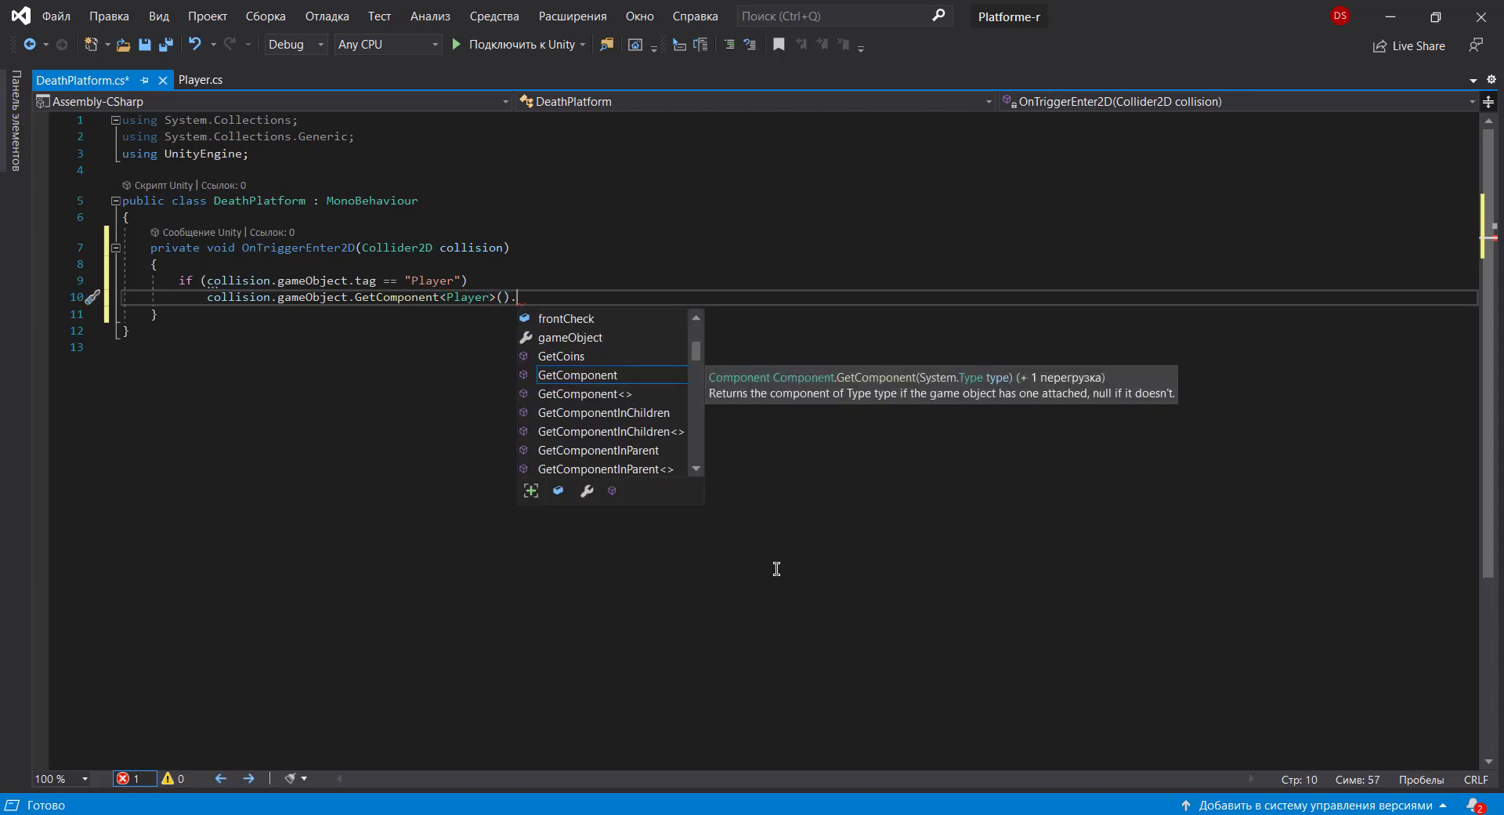
pyautogui.write('RecountHp(')
pyautogui.press('Left')
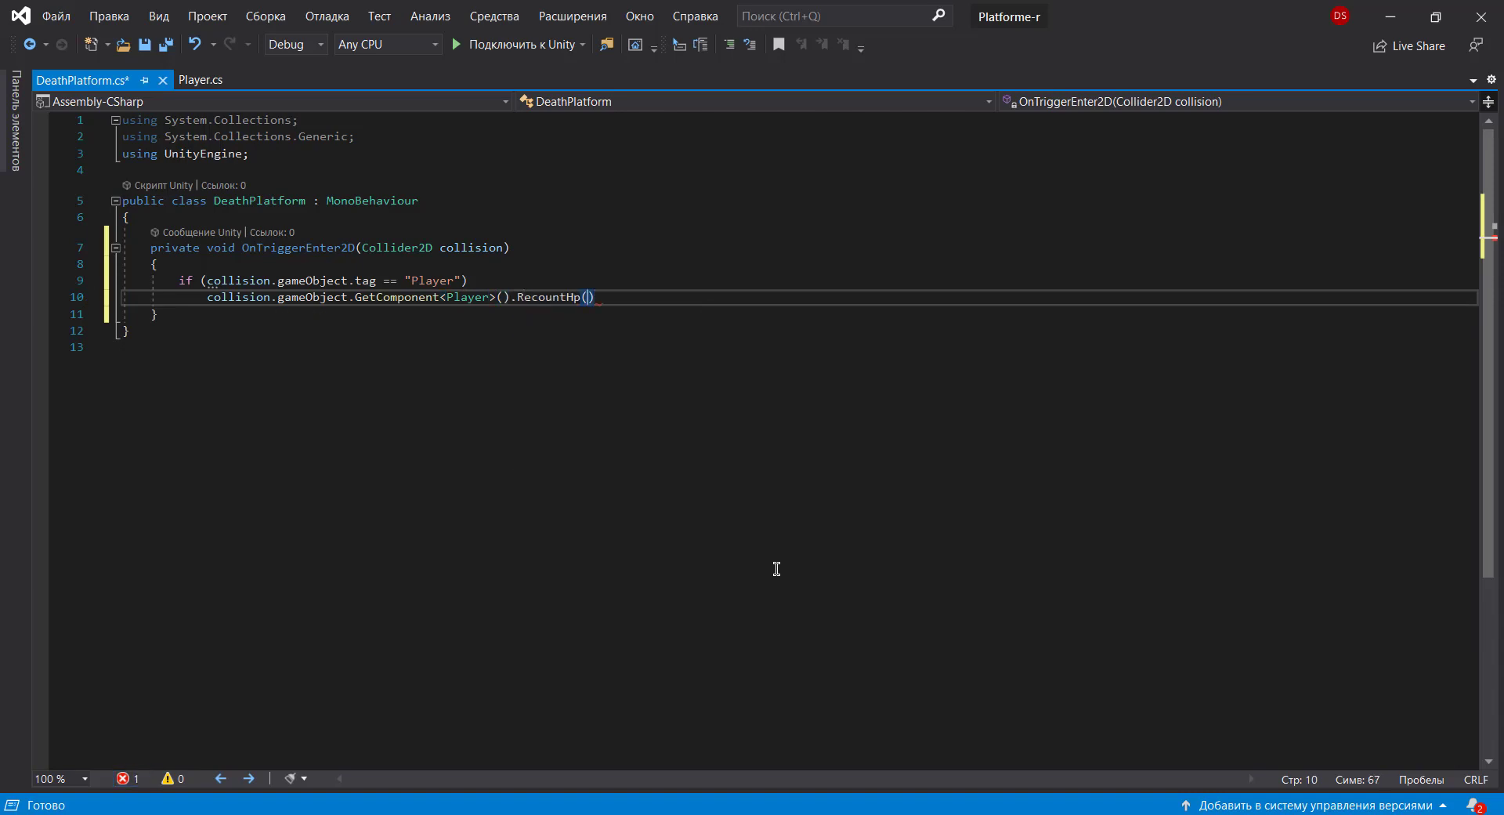
pyautogui.write('-3')
pyautogui.press('Right')
pyautogui.hotkey('ctrl', 's')
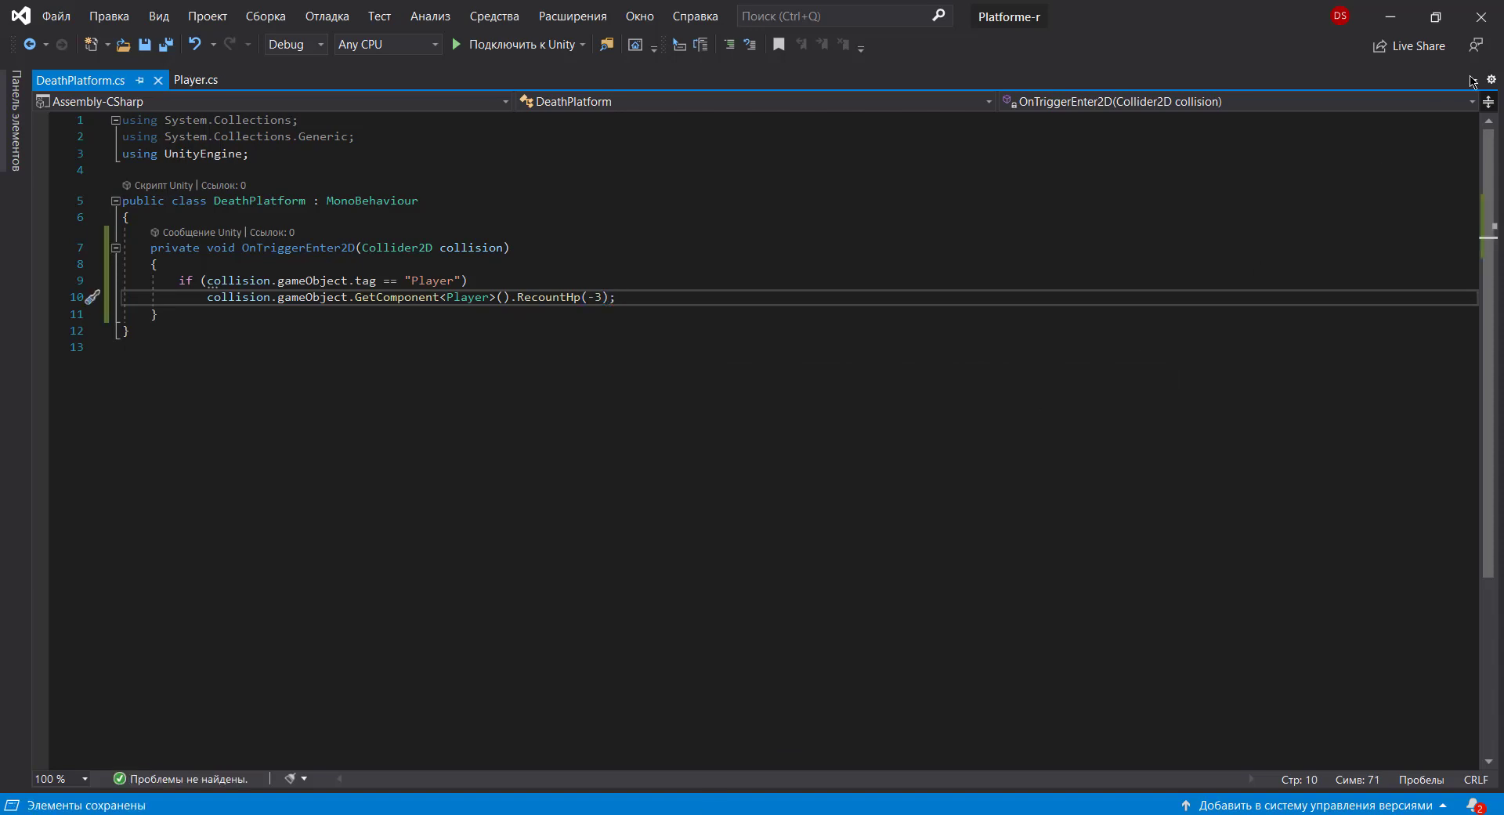
# - Enable Is Trigger on the Box Collider 2D, then playtest a fall onto it and stop
pyautogui.click(1390, 15)
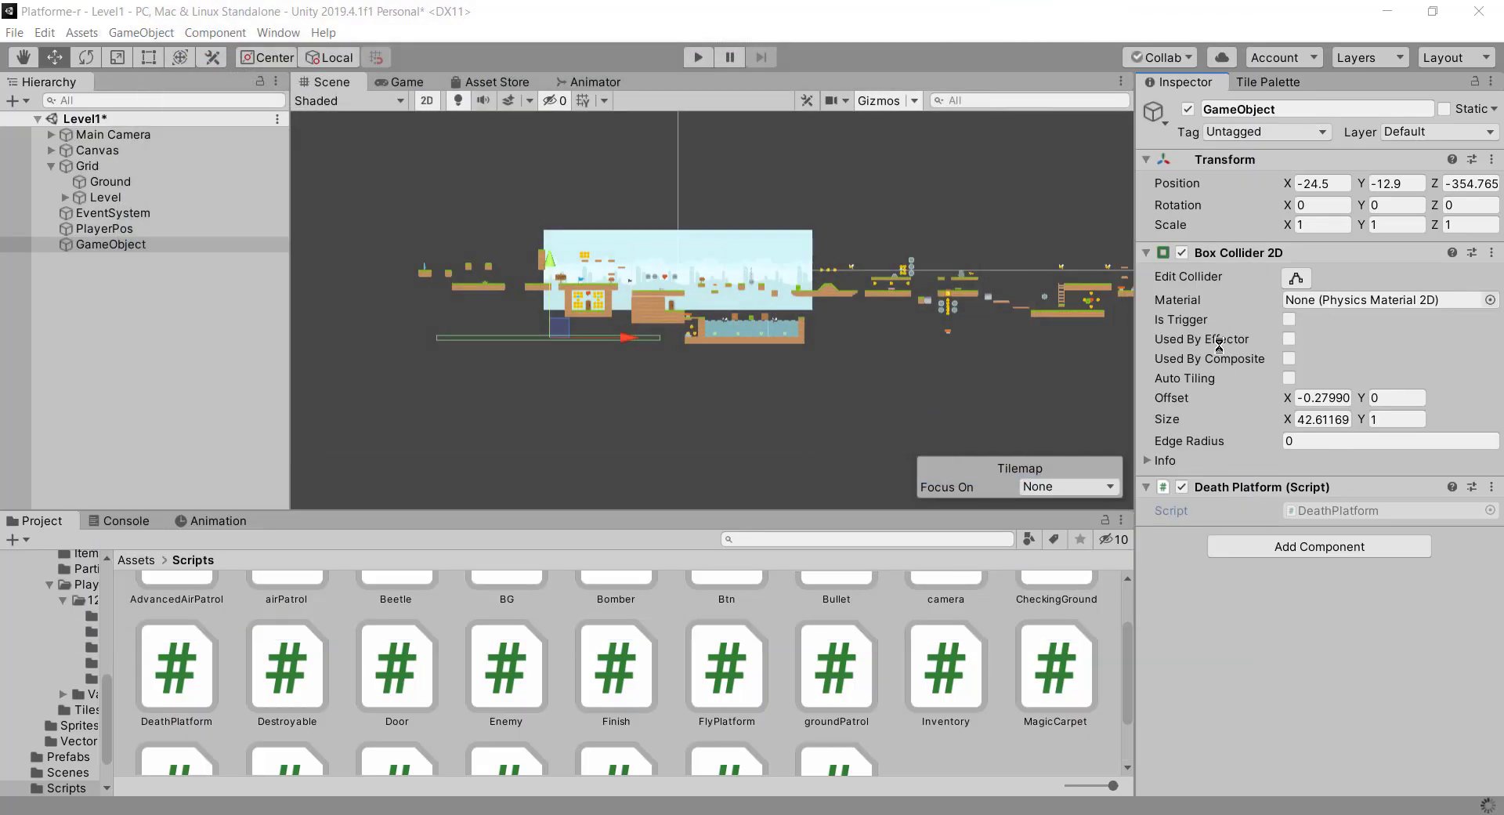
pyautogui.click(1289, 319)
pyautogui.click(698, 57)
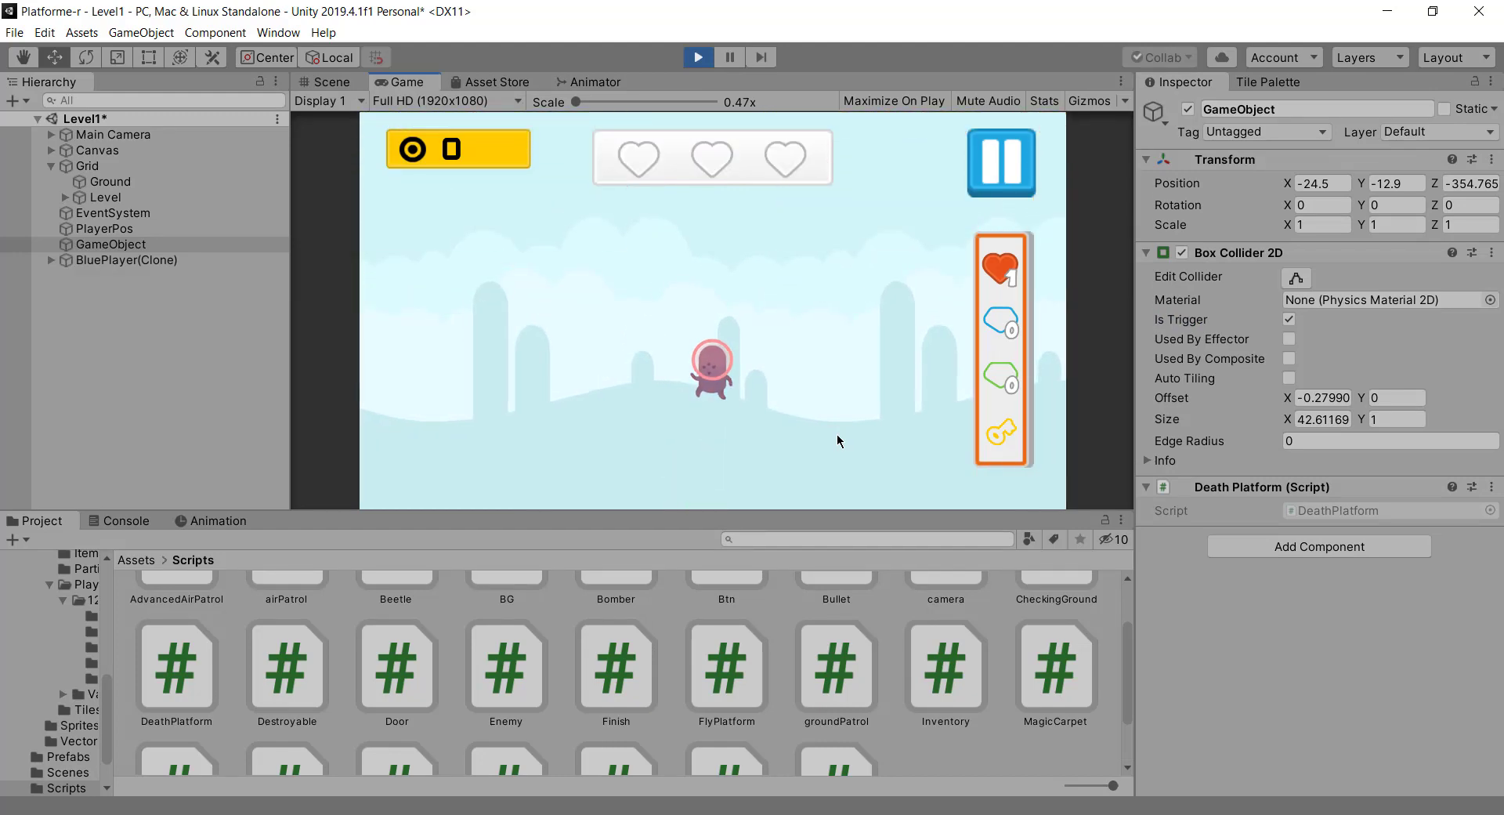
pyautogui.hotkey('ctrl', 'p')
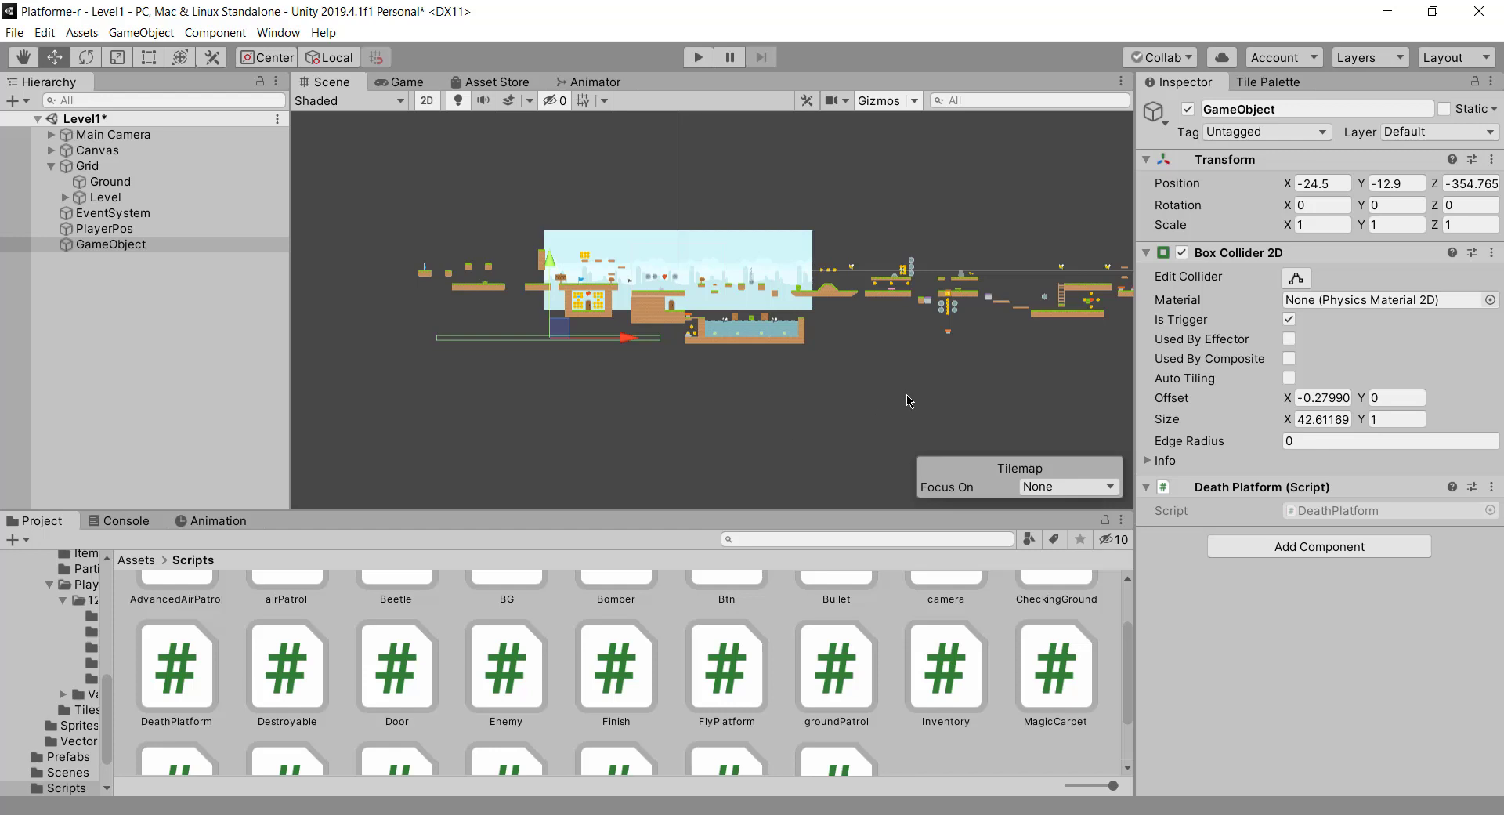
# - Lower the death trigger and duplicate it twice, placing copies under the right and far-right gaps
pyautogui.moveTo(559, 335); pyautogui.dragTo(554, 350)
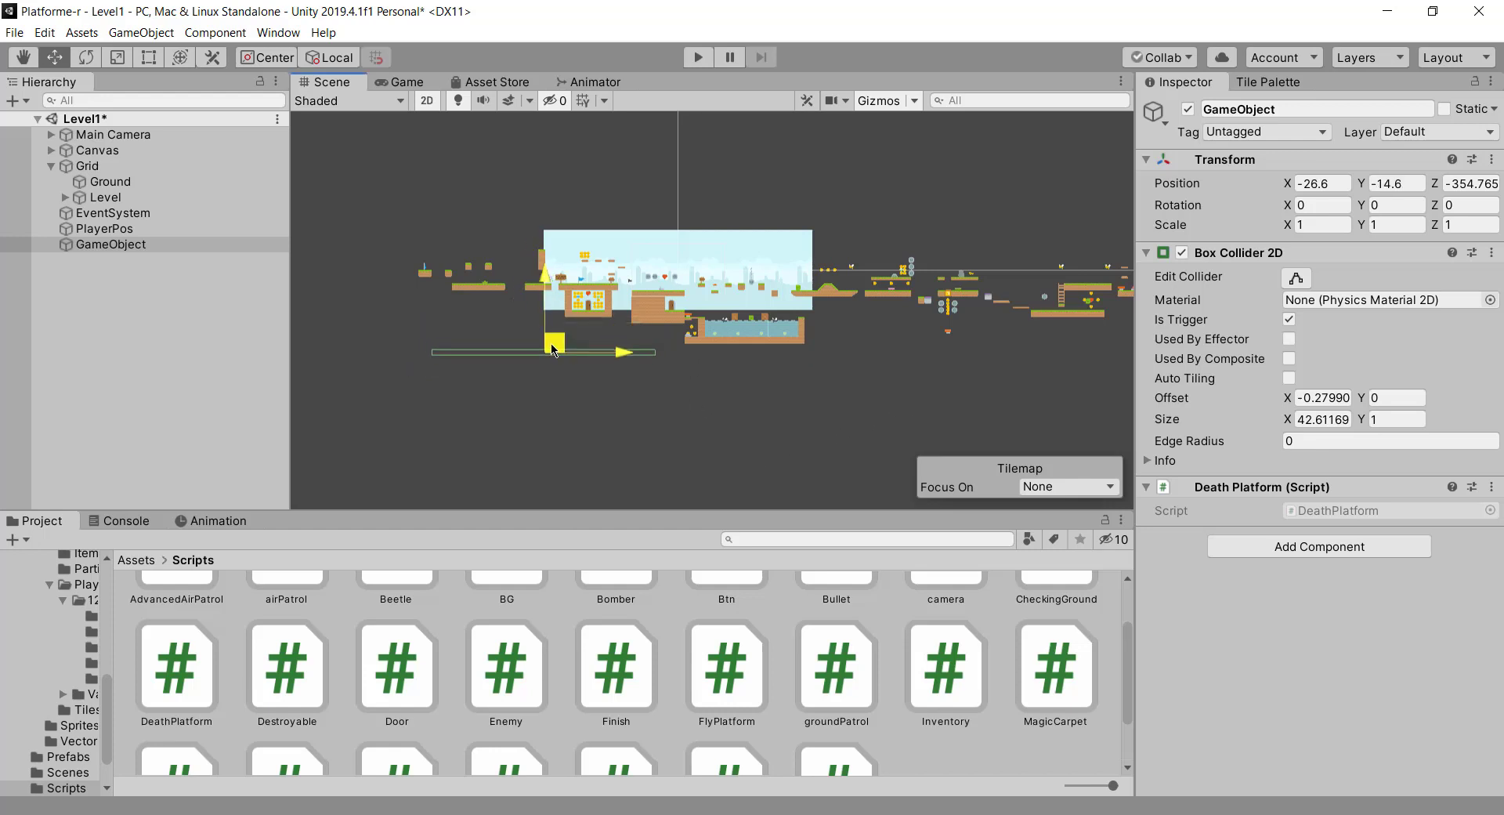
pyautogui.hotkey('ctrl', 'd')
pyautogui.moveTo(558, 347); pyautogui.dragTo(773, 388)
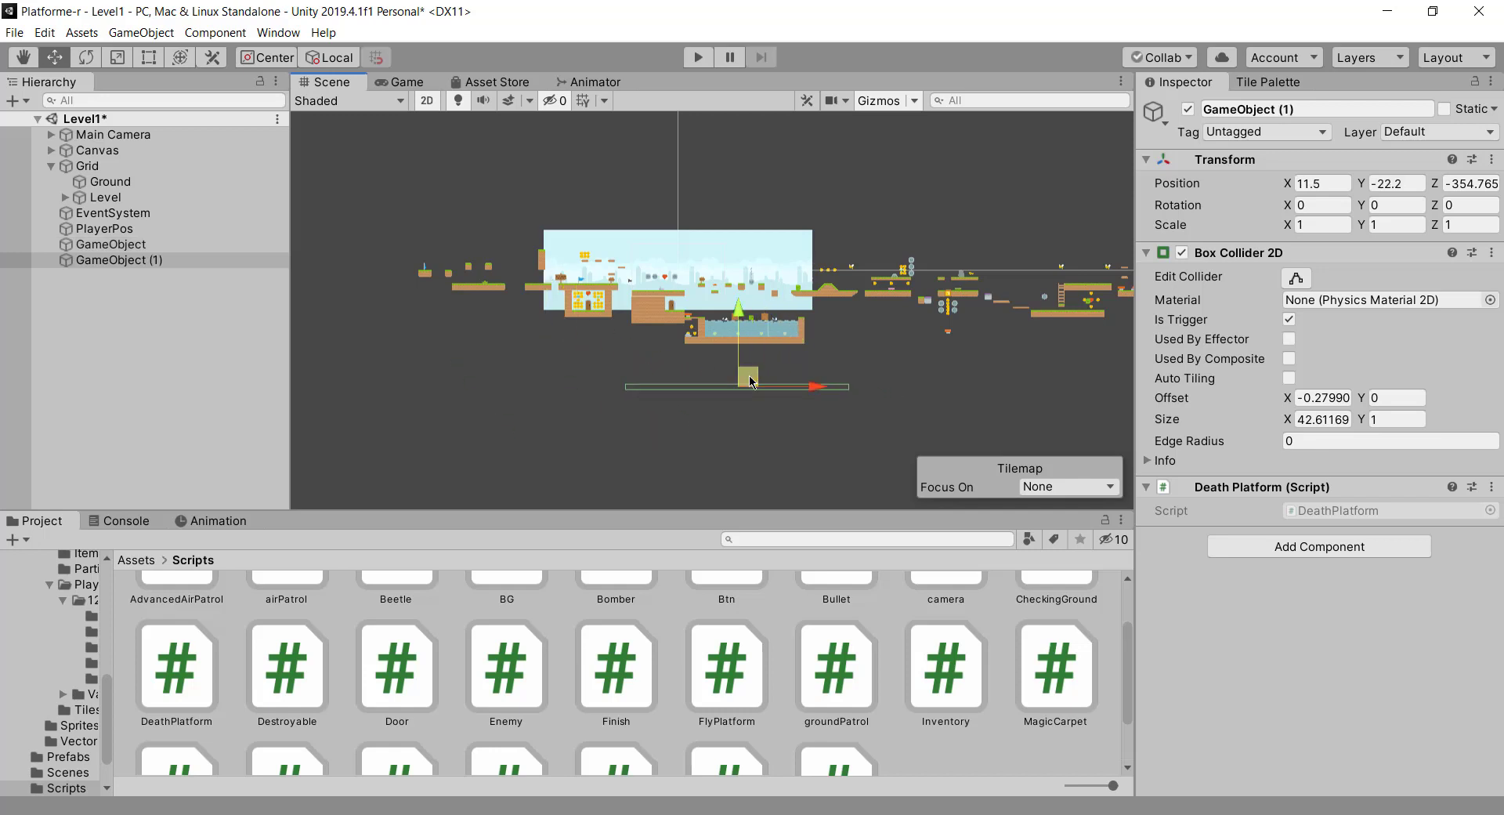
pyautogui.hotkey('ctrl', 'd')
pyautogui.moveTo(773, 387); pyautogui.dragTo(1046, 354)
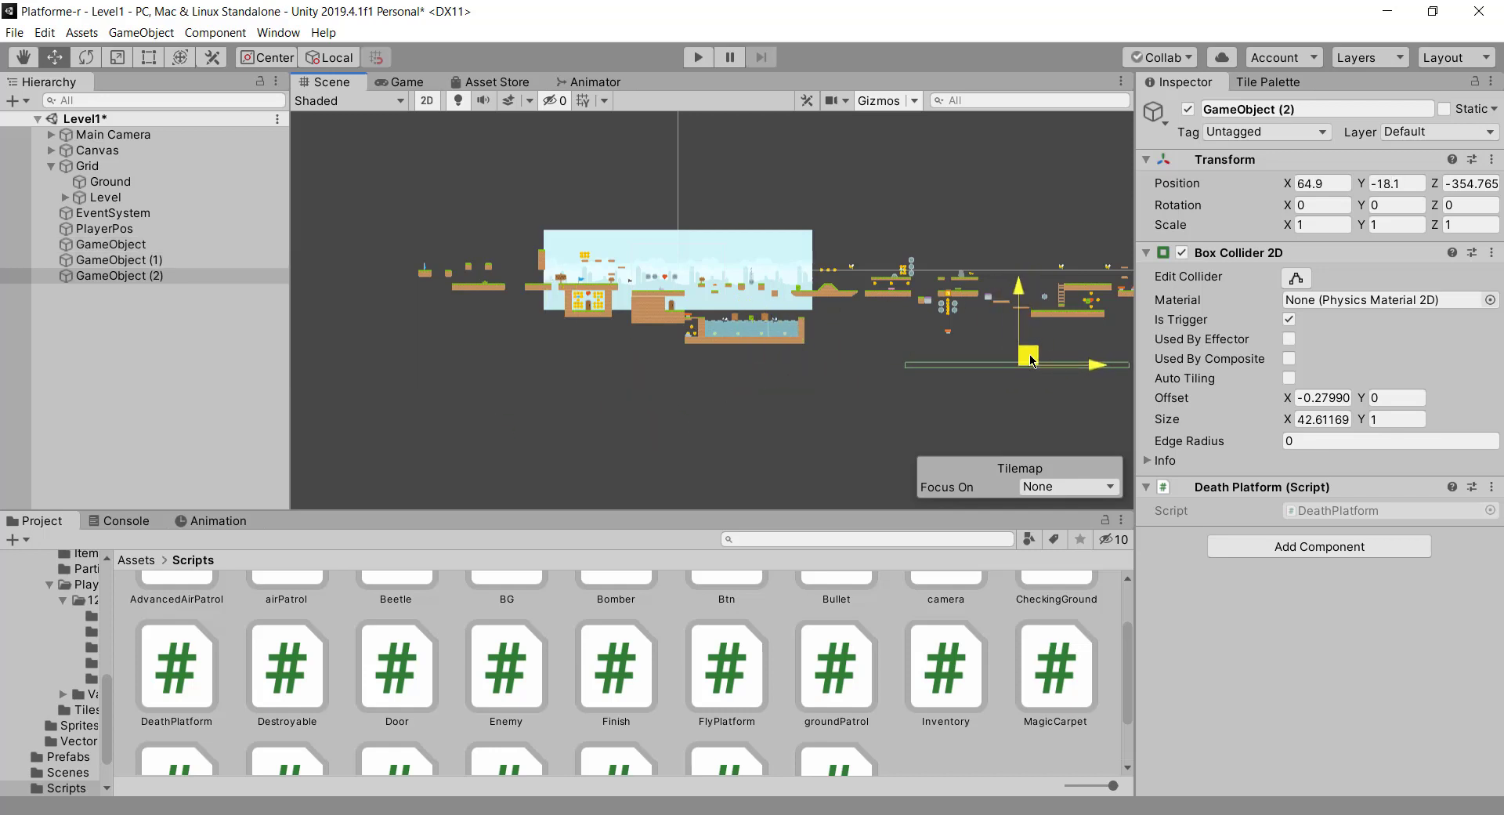
# - Select GameObject, GameObject (1) and GameObject (2) together in the Hierarchy
pyautogui.click(144, 313)
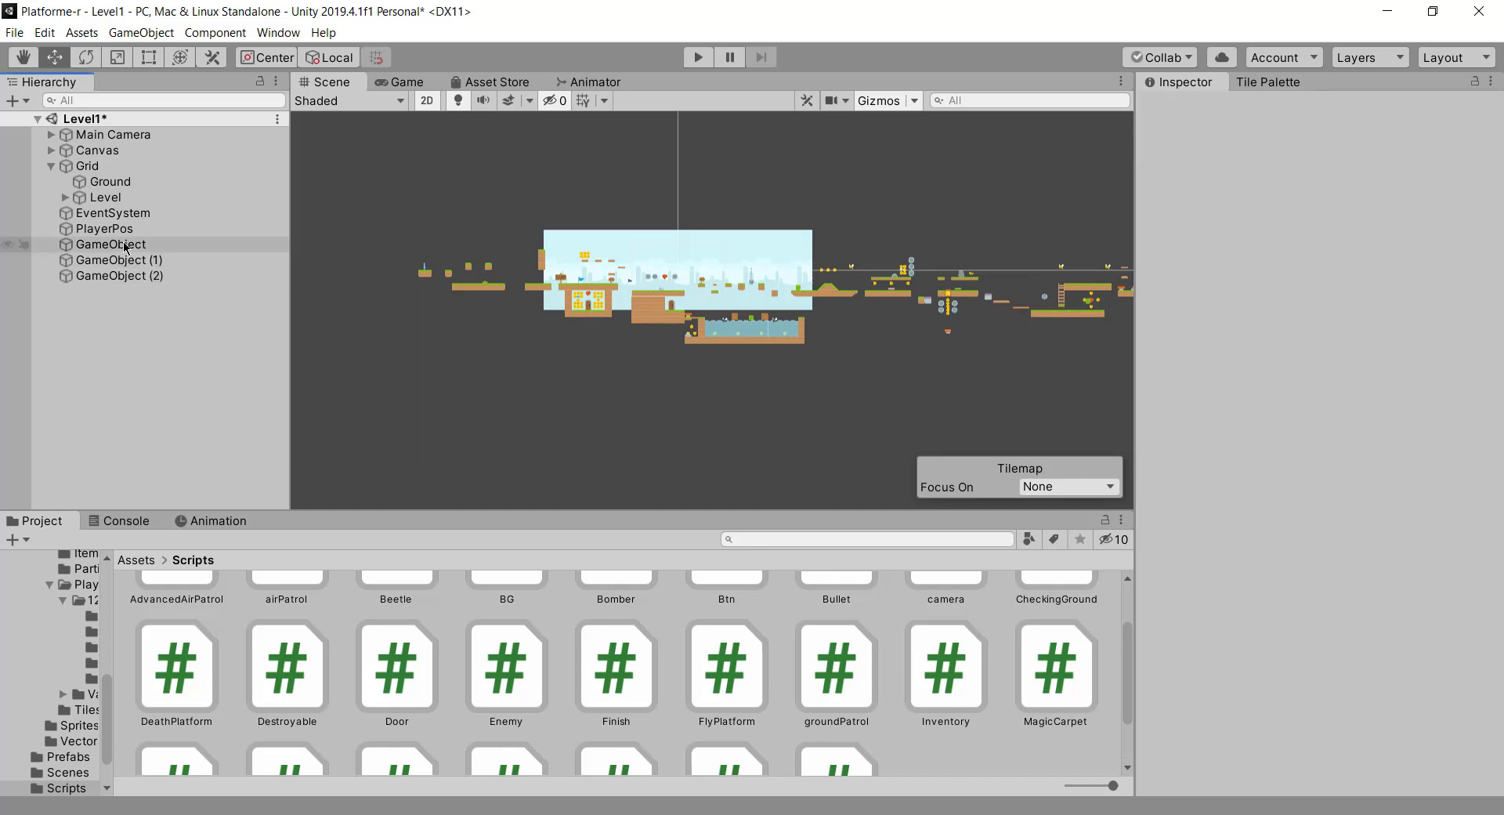
pyautogui.click(126, 244)
pyautogui.keyDown('ctrl'); pyautogui.click(125, 260); pyautogui.keyUp('ctrl')
pyautogui.keyDown('ctrl'); pyautogui.click(141, 276); pyautogui.keyUp('ctrl')
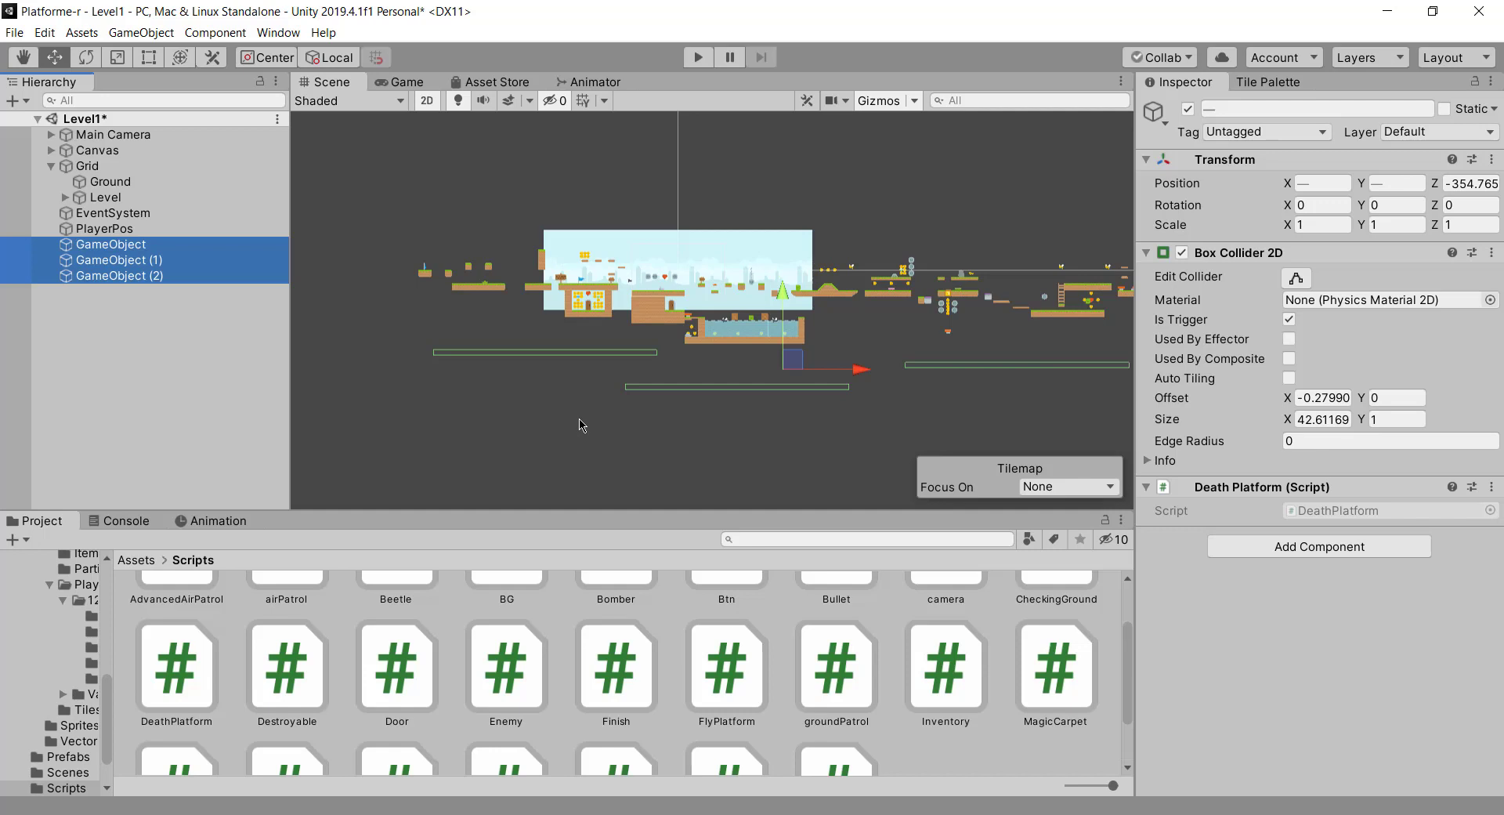
# - Slide GameObject (1) sideways under its gap, reselect all three triggers, and browse the root Assets folder
pyautogui.click(117, 260)
pyautogui.moveTo(890, 365); pyautogui.dragTo(846, 395)
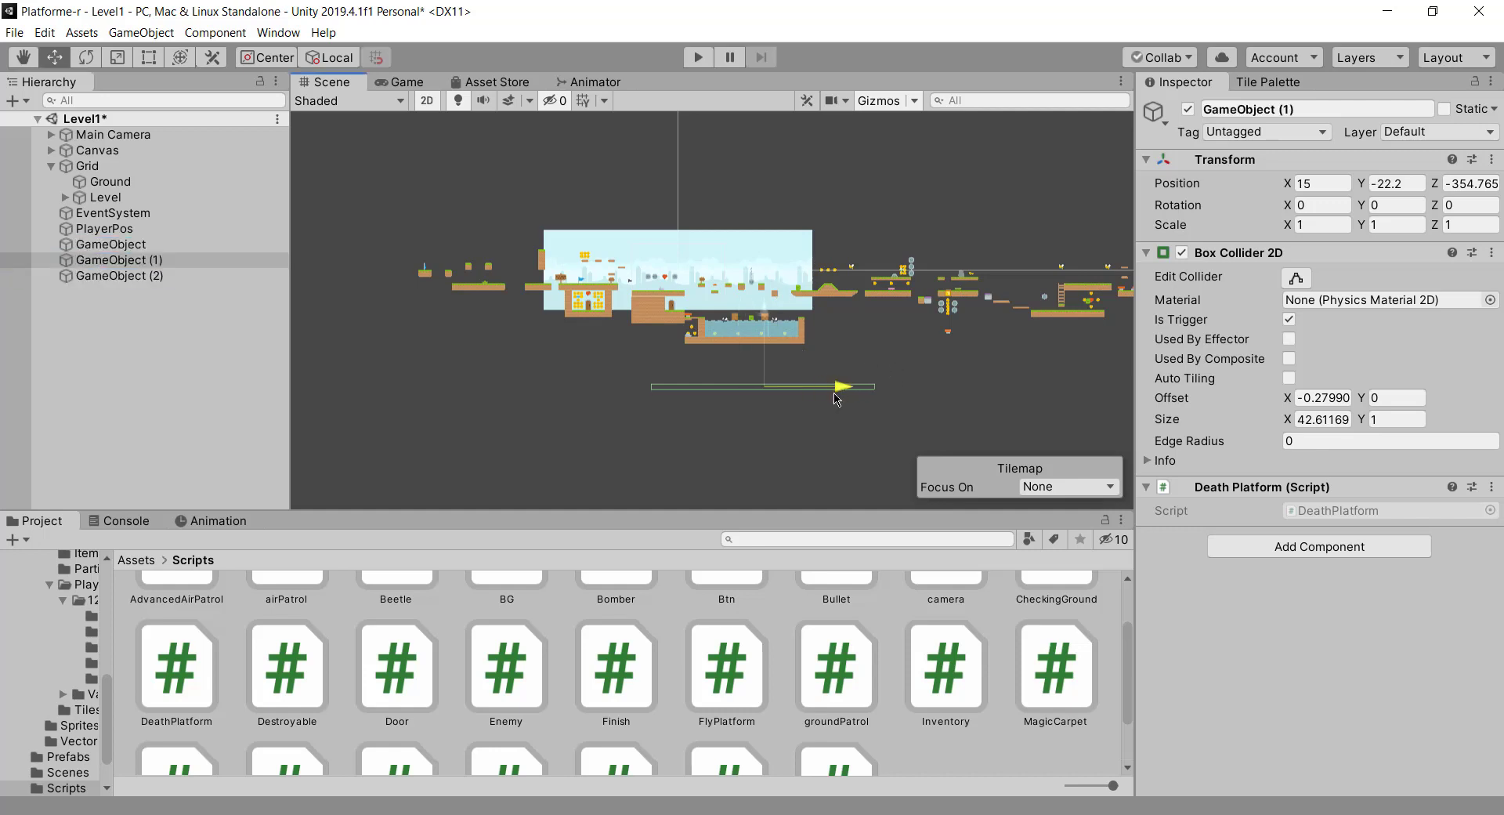
pyautogui.click(142, 245)
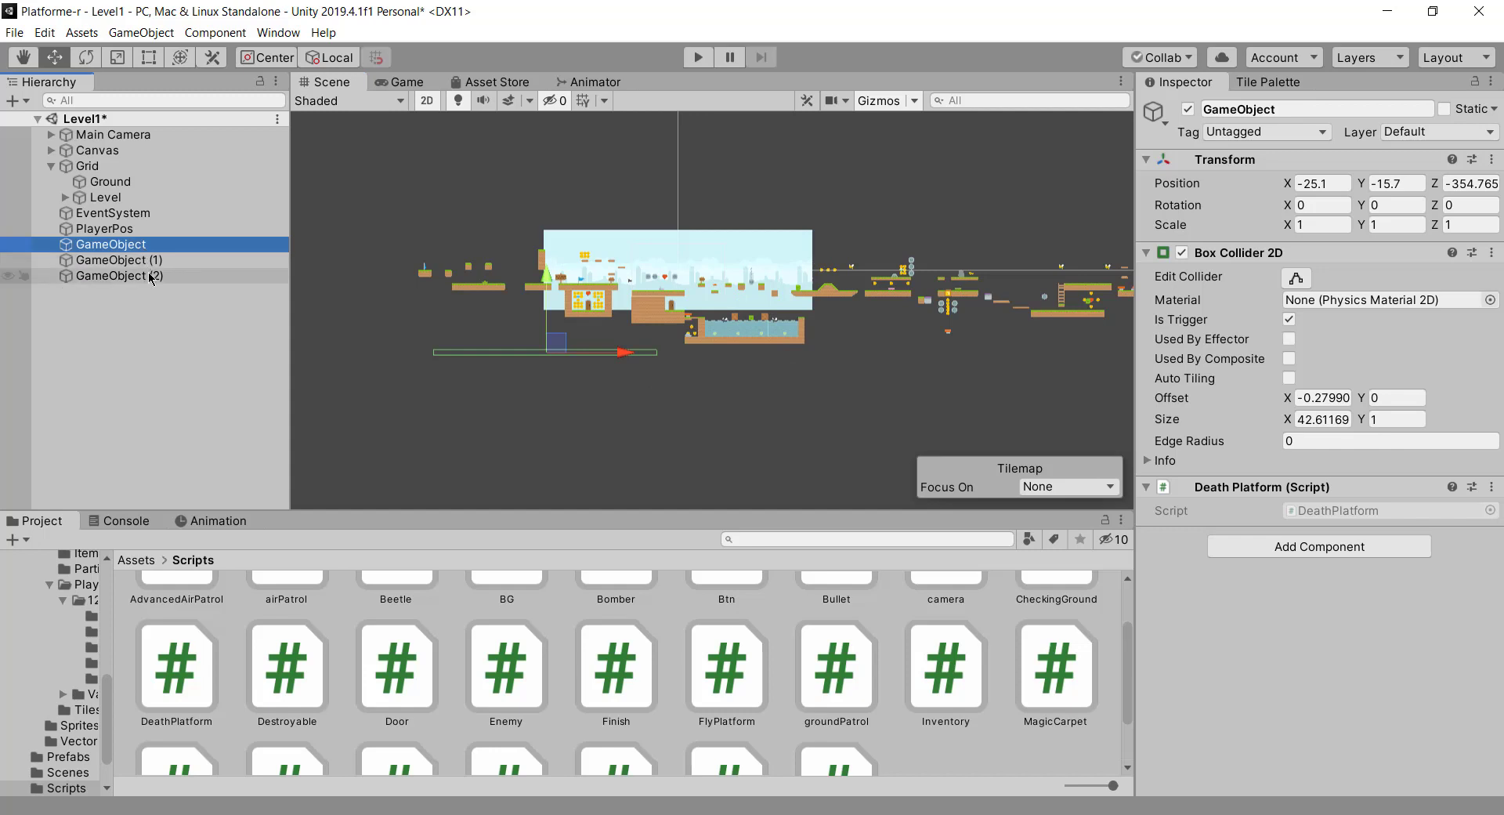
pyautogui.keyDown('shift'); pyautogui.click(151, 277); pyautogui.keyUp('shift')
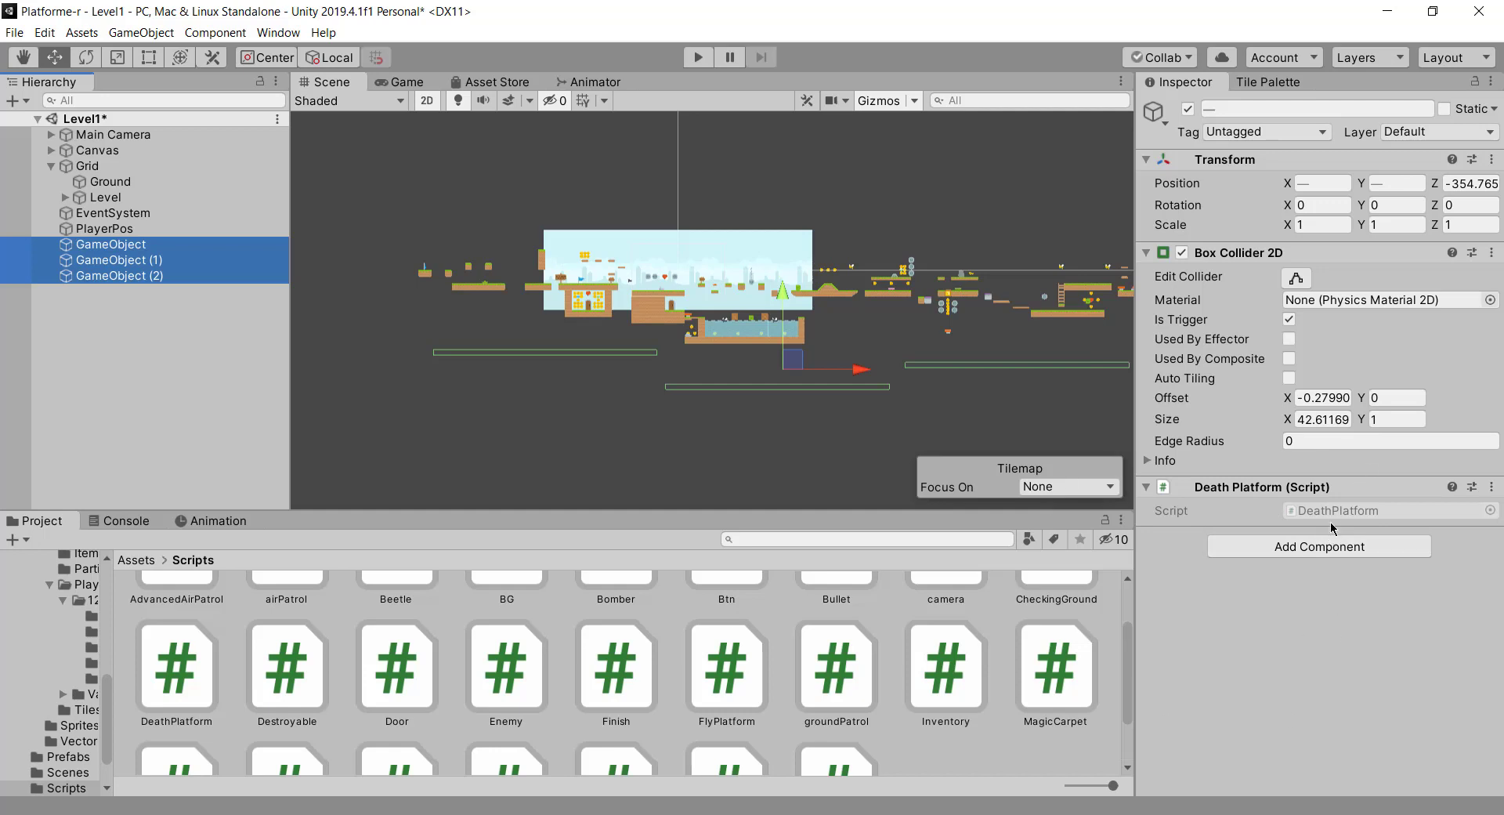
pyautogui.click(136, 559)
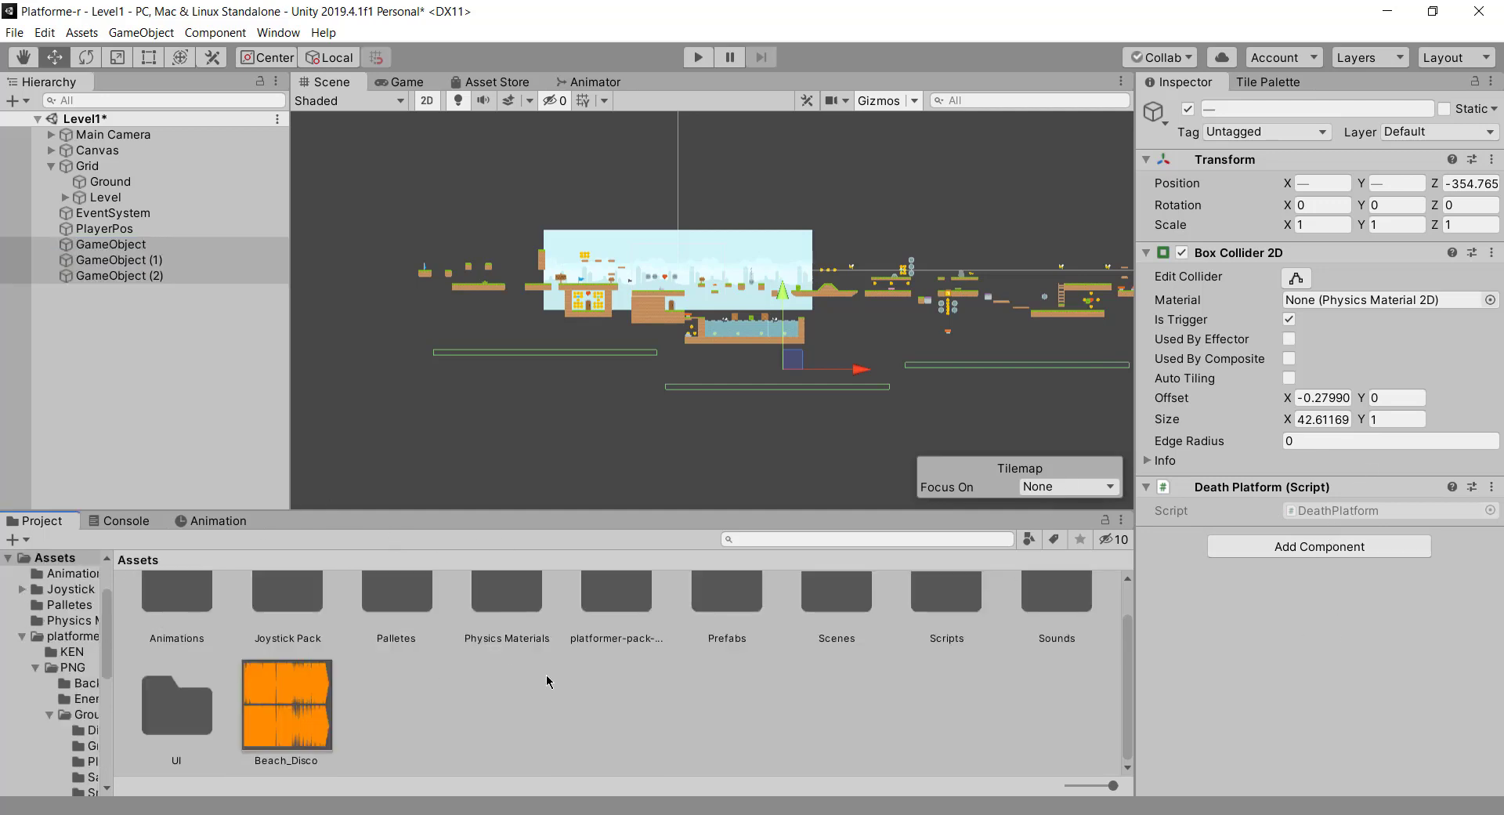
pyautogui.click(549, 680)
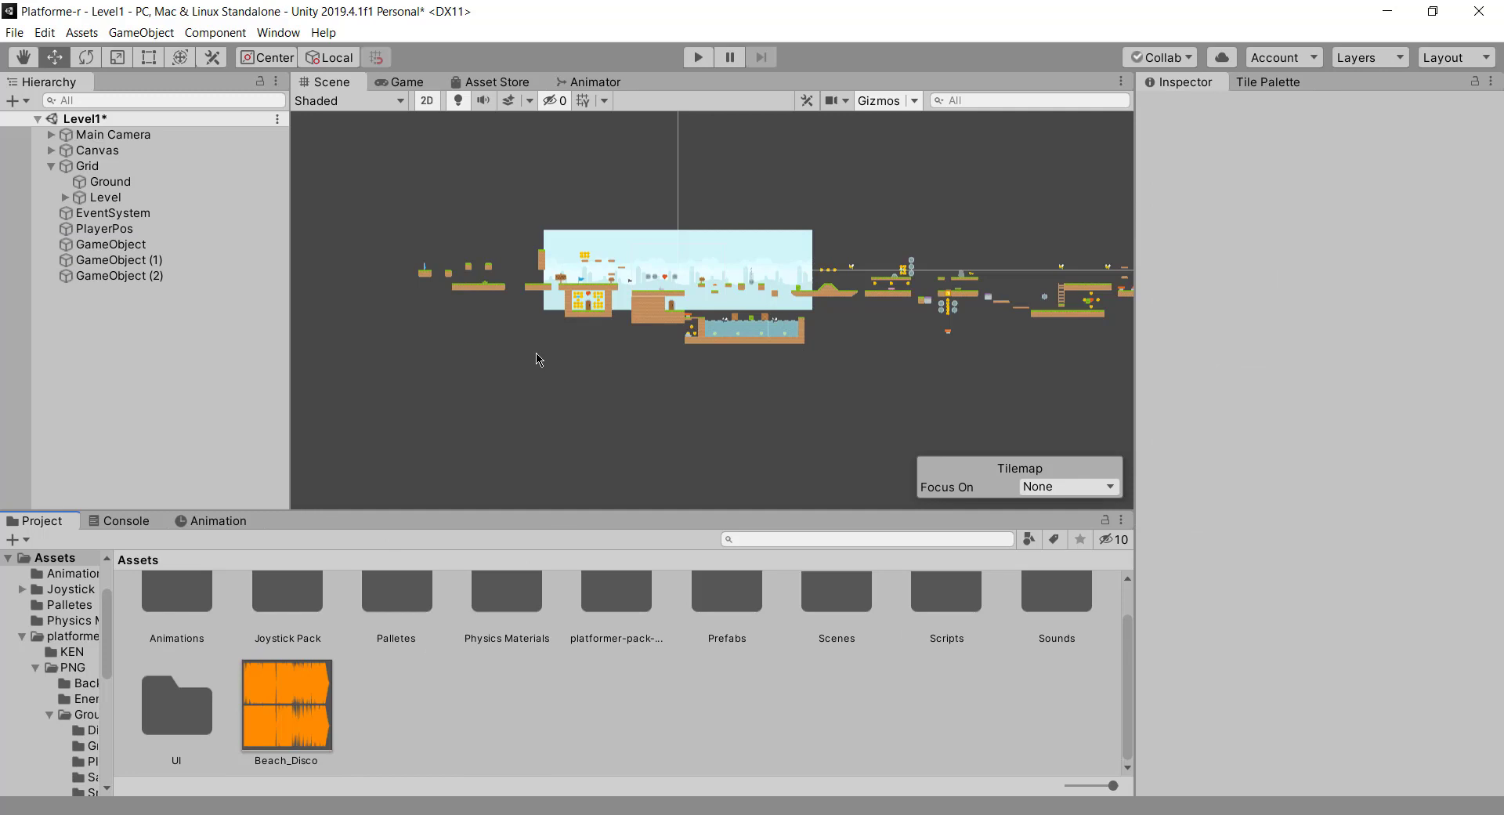